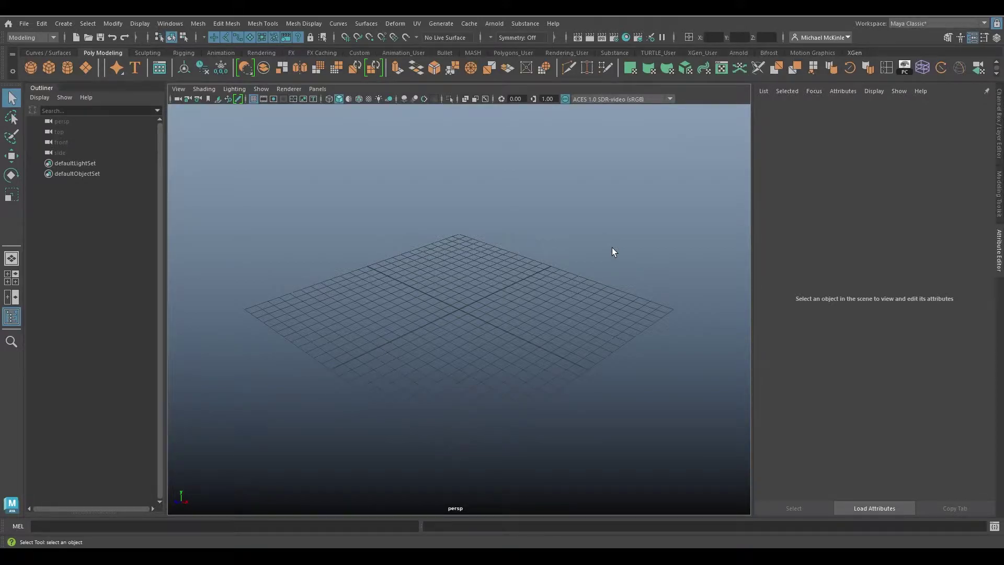
# - Show the Channel Box and open the Hypershade editor
pyautogui.click(999, 122)
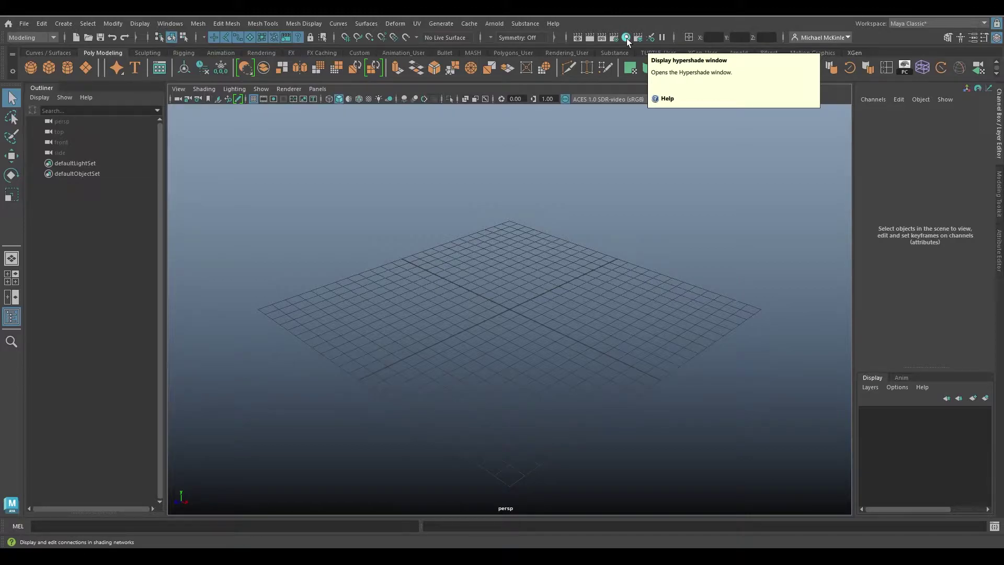
pyautogui.click(172, 24)
pyautogui.moveTo(235, 106)
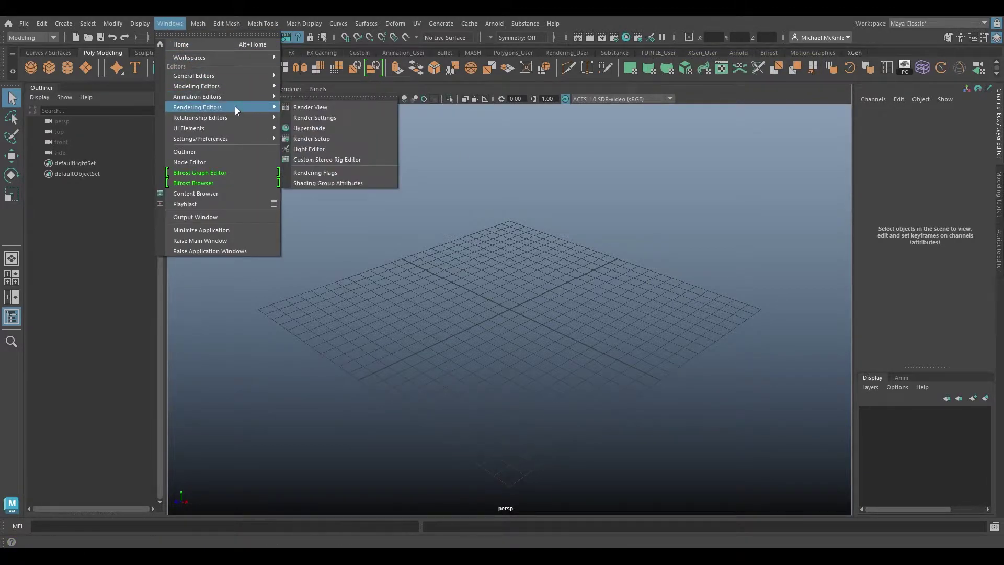
pyautogui.click(335, 128)
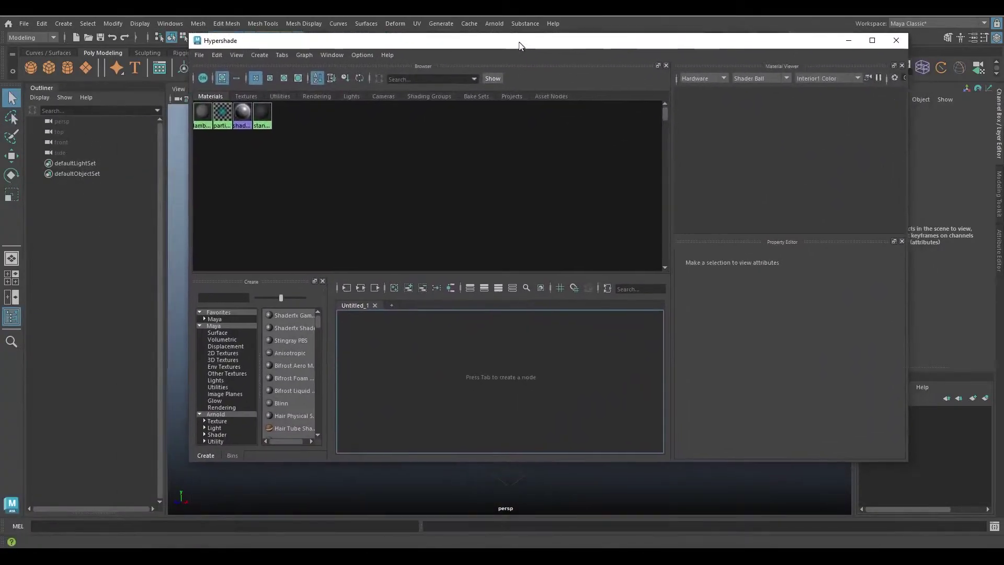
# - Reposition the Hypershade window over the viewport and make the Material Viewer pane taller than the Property Editor pane
pyautogui.moveTo(519, 40); pyautogui.dragTo(516, 64)
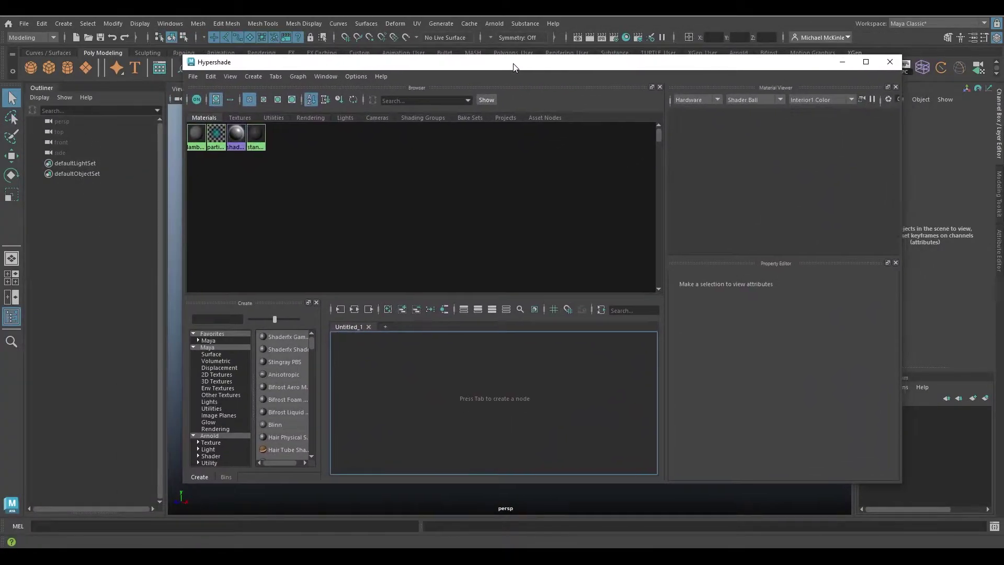
pyautogui.moveTo(665, 183)
pyautogui.mouseDown()
pyautogui.moveTo(717, 189)
pyautogui.moveTo(664, 185)
pyautogui.mouseUp()
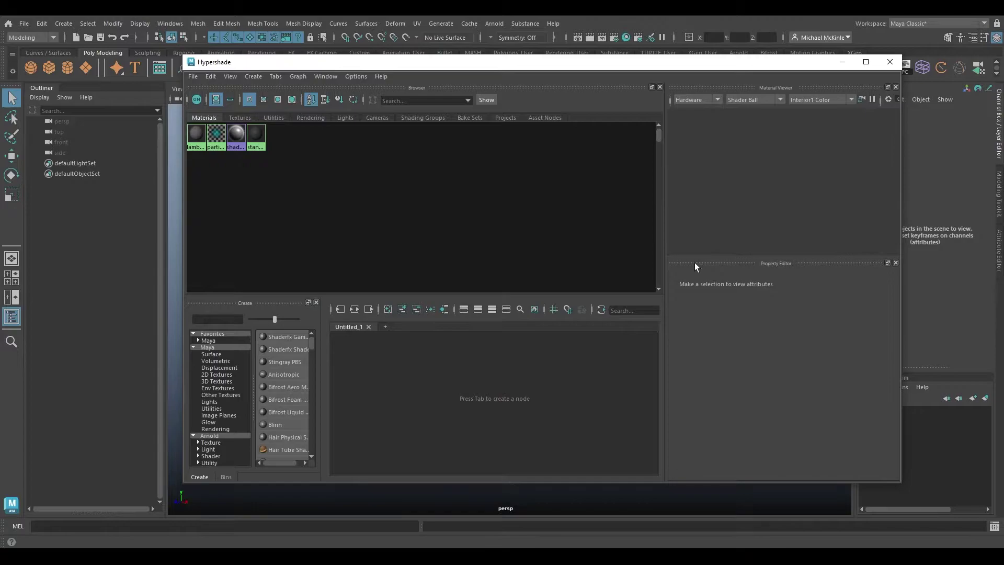
pyautogui.moveTo(697, 256); pyautogui.dragTo(700, 291)
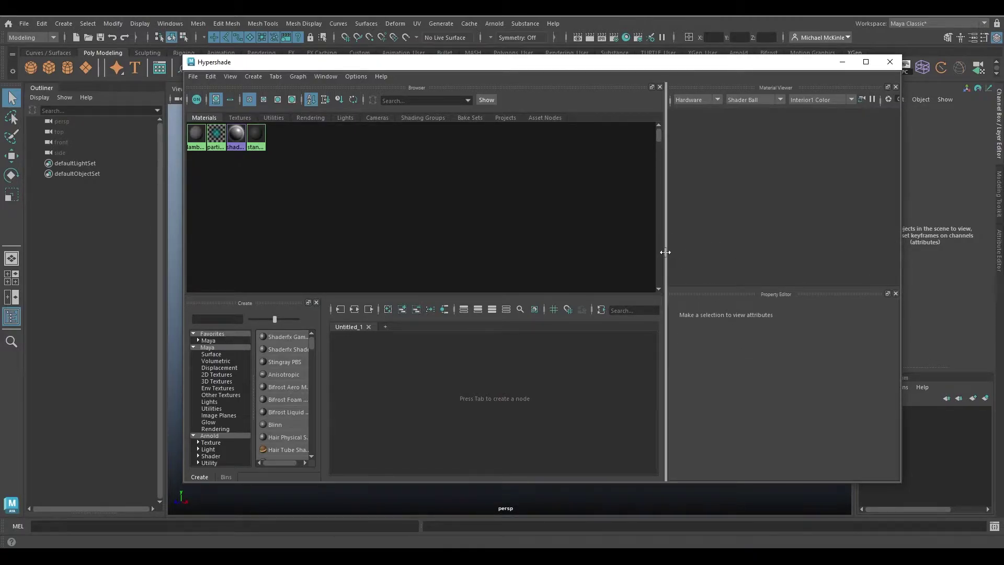
pyautogui.moveTo(665, 253)
pyautogui.mouseDown()
pyautogui.moveTo(608, 254)
pyautogui.moveTo(686, 256)
pyautogui.moveTo(639, 256)
pyautogui.moveTo(664, 255)
pyautogui.mouseUp()
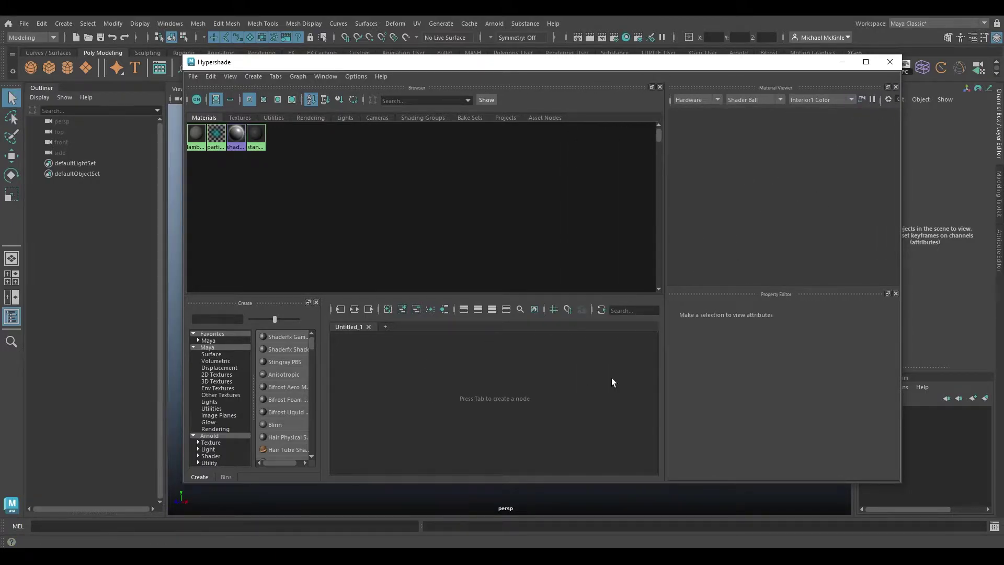
pyautogui.moveTo(506, 62); pyautogui.dragTo(473, 68)
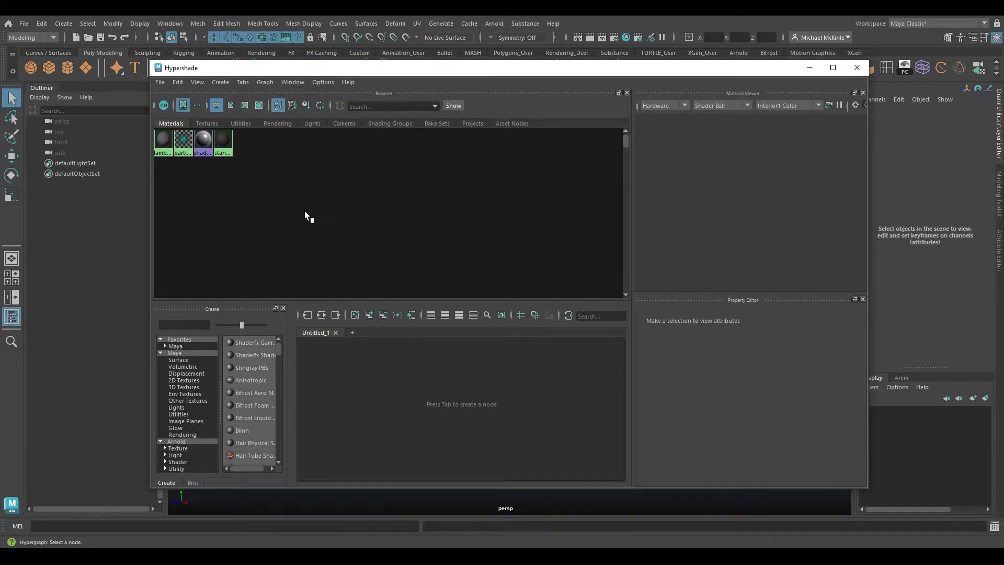
pyautogui.moveTo(265, 74); pyautogui.dragTo(240, 71)
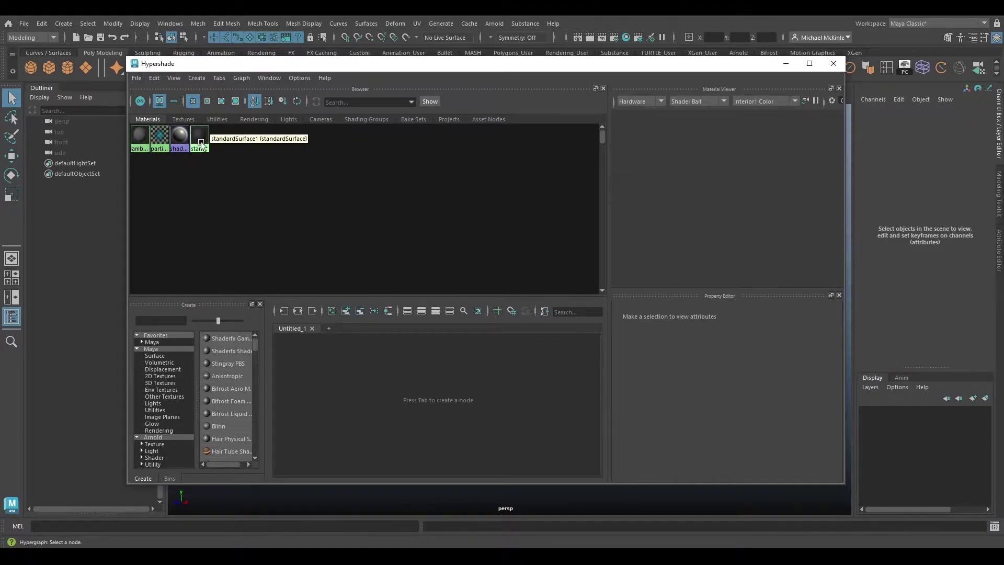
# - Set the material swatches to the second-largest size and maximize the Hypershade window
pyautogui.click(236, 101)
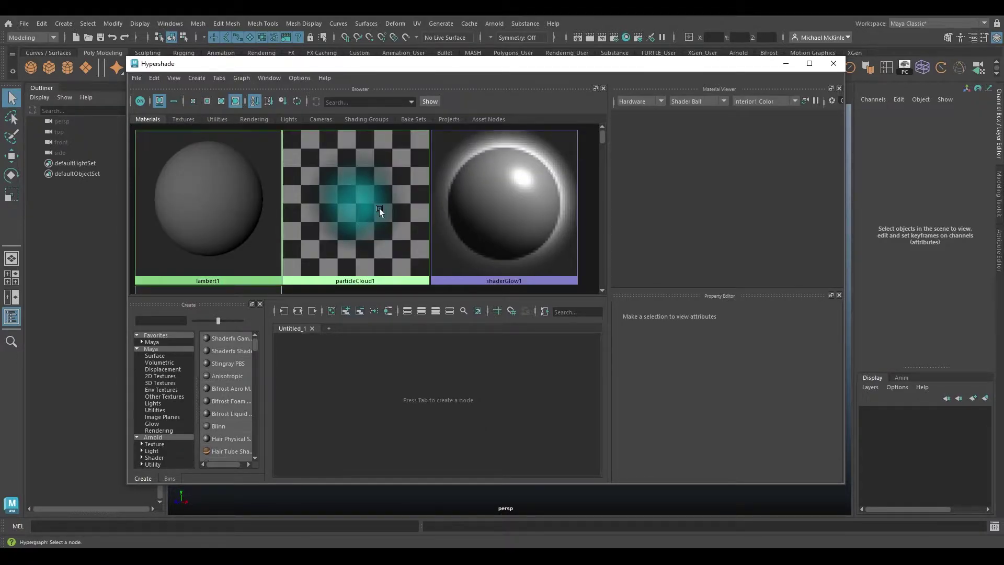
pyautogui.click(221, 101)
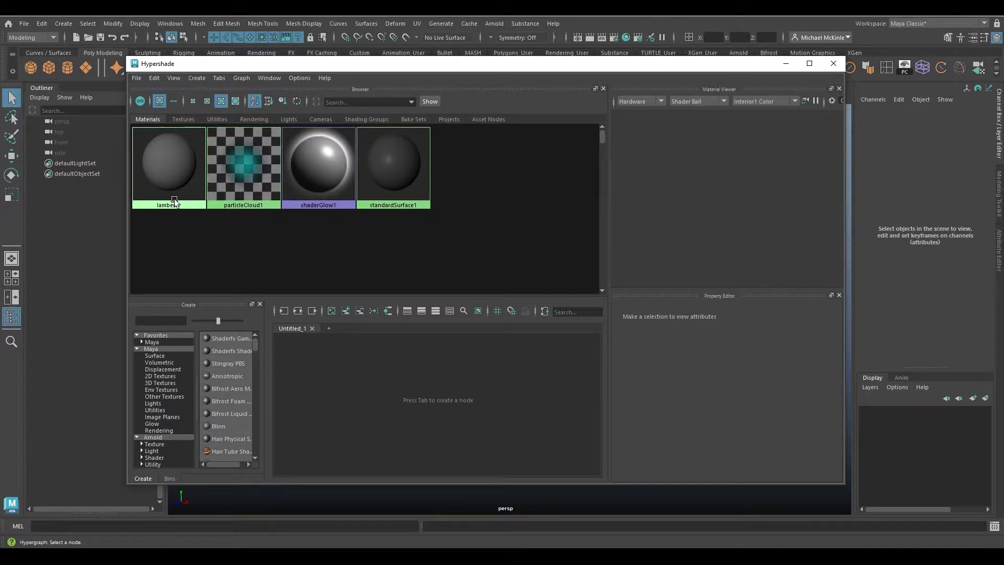
pyautogui.click(995, 25)
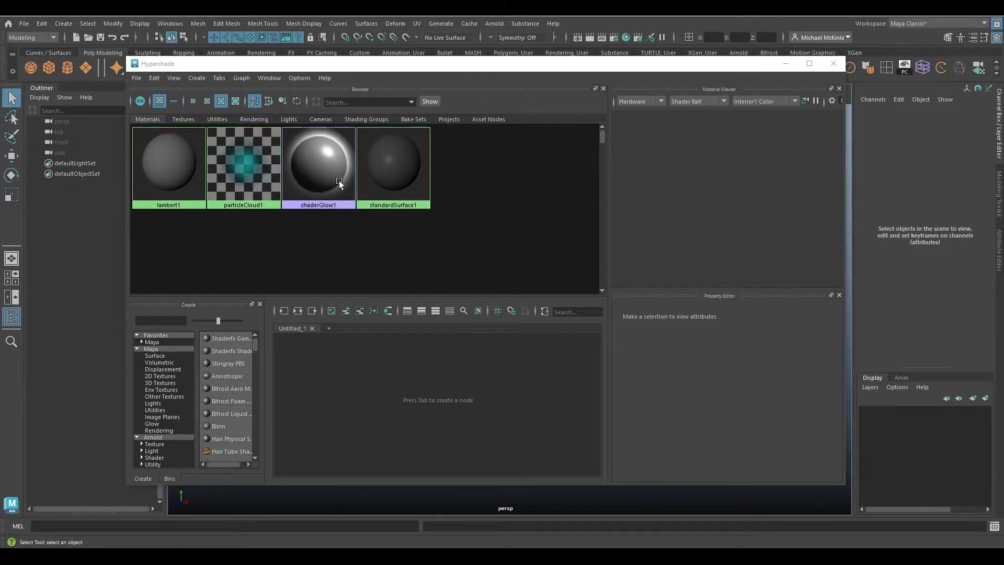
pyautogui.moveTo(390, 170); pyautogui.dragTo(384, 181, button='middle')
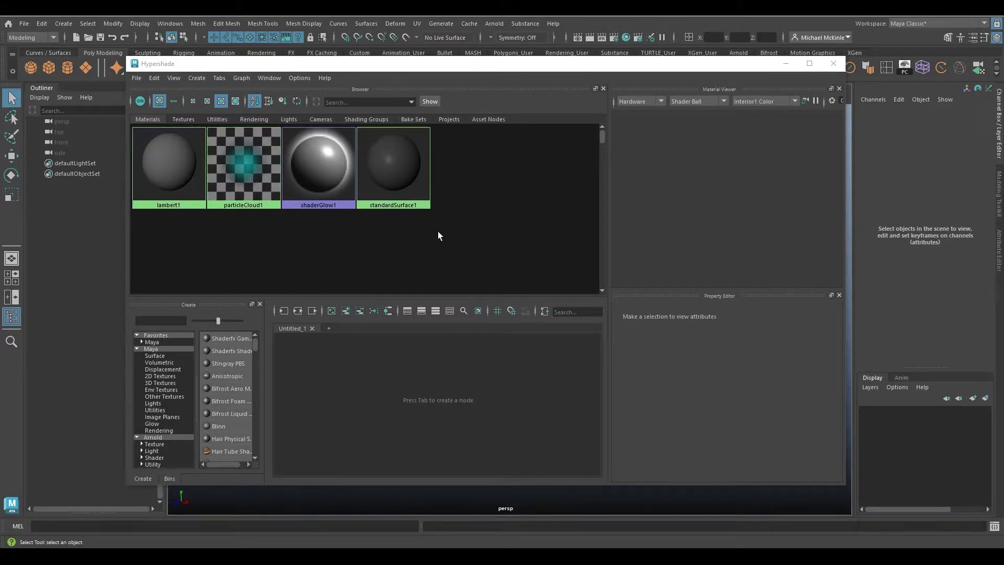
pyautogui.doubleClick(224, 64)
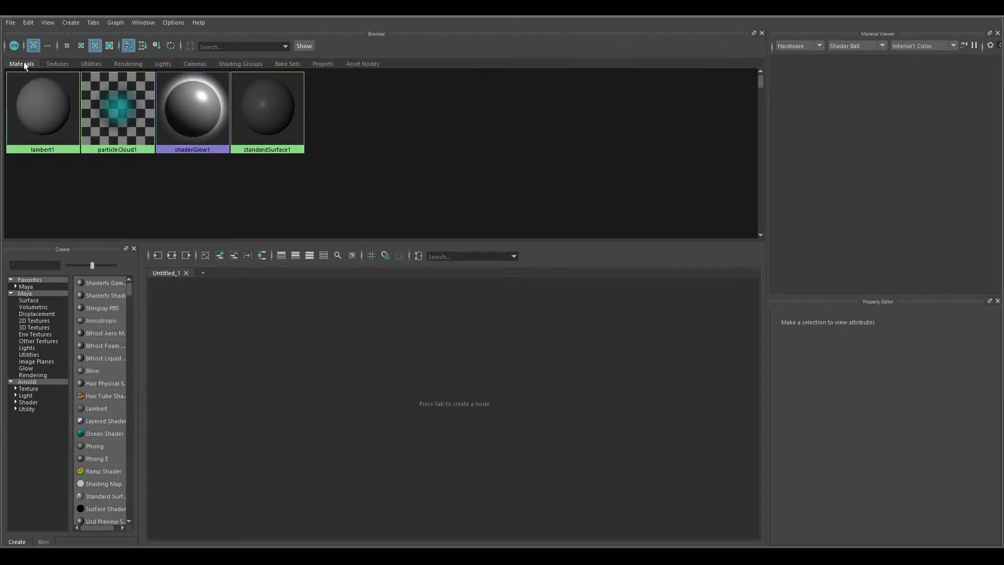
# - Look through the browser's node categories from Textures, Rendering, Lights and Cameras to Shading Groups and Asset Nodes, ending on Materials
pyautogui.click(58, 64)
pyautogui.click(23, 64)
pyautogui.click(59, 65)
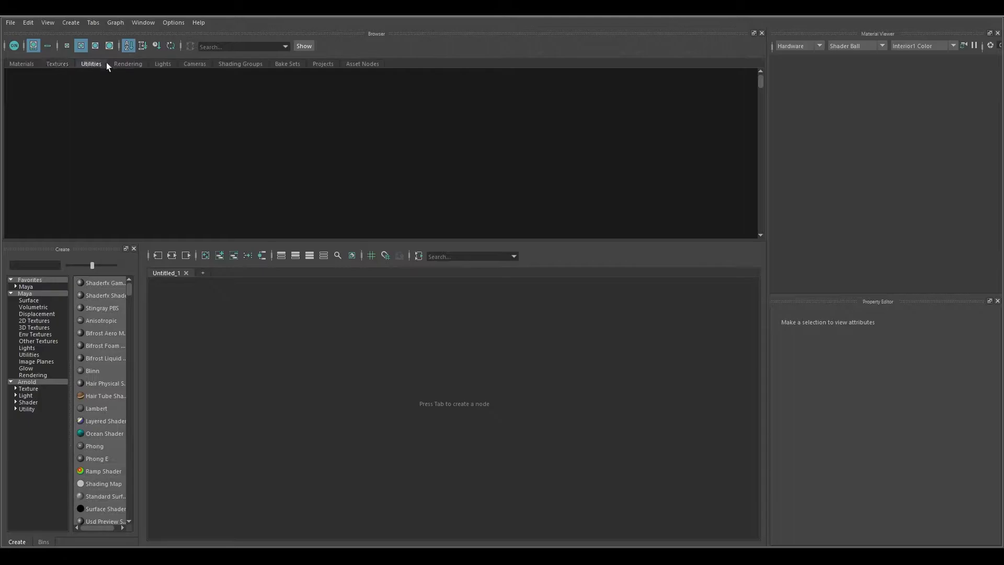
pyautogui.click(132, 65)
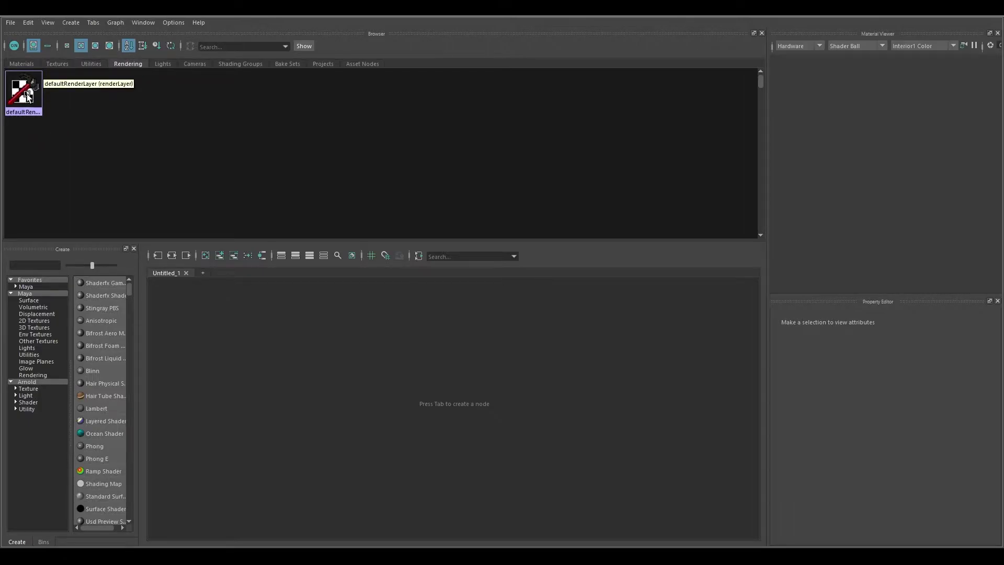
pyautogui.click(163, 64)
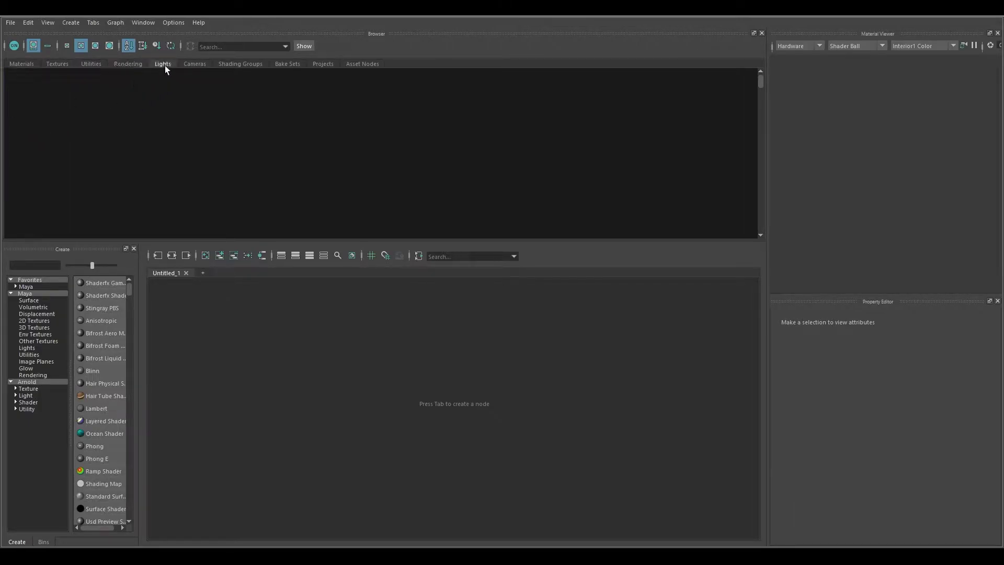
pyautogui.click(196, 65)
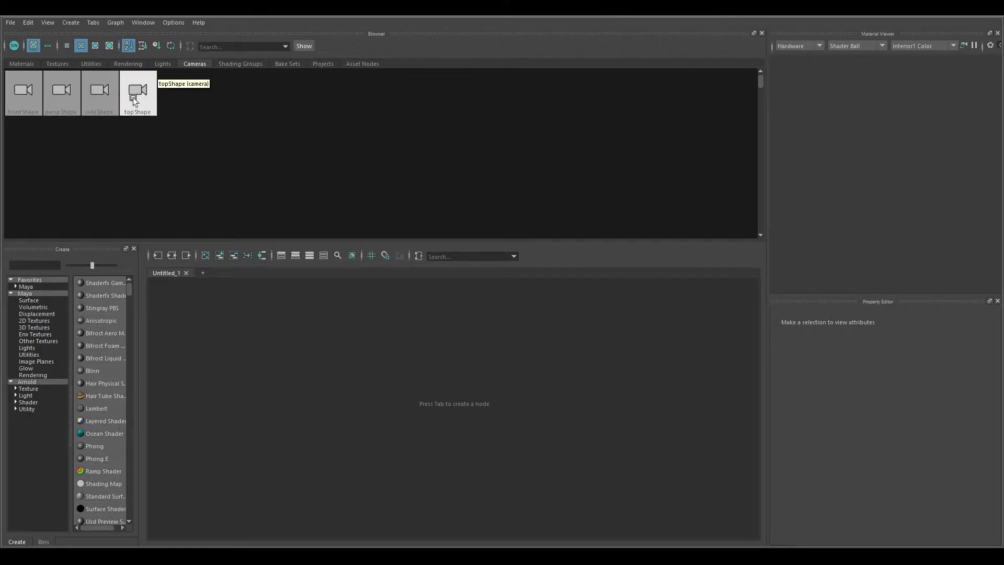
pyautogui.click(236, 65)
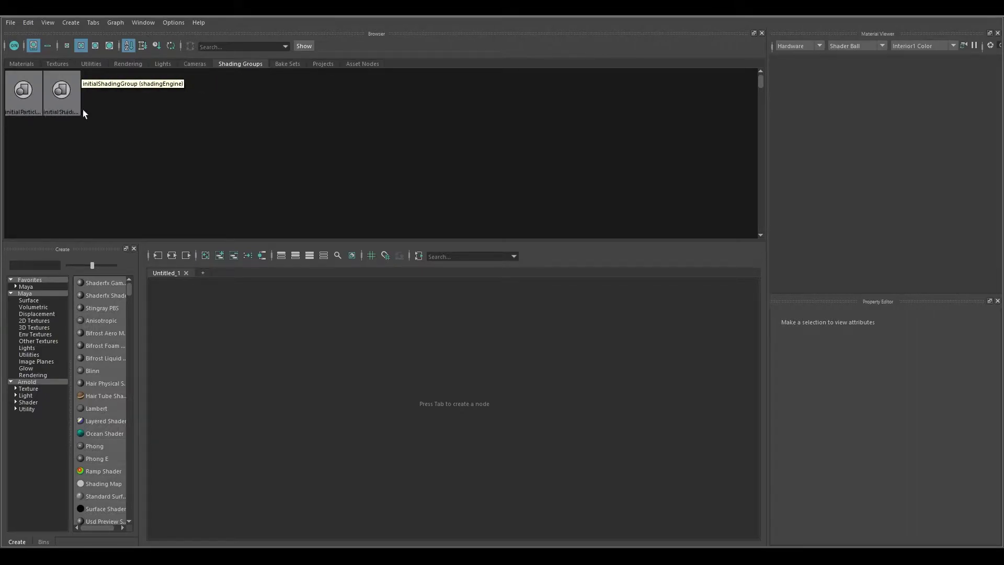
pyautogui.click(282, 64)
pyautogui.click(318, 65)
pyautogui.click(361, 64)
pyautogui.click(26, 64)
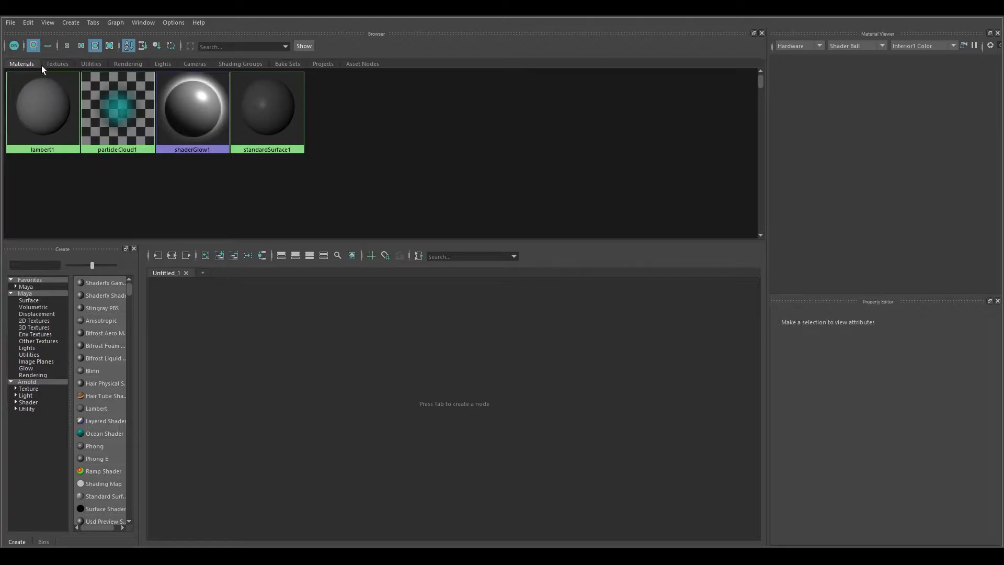
pyautogui.click(56, 63)
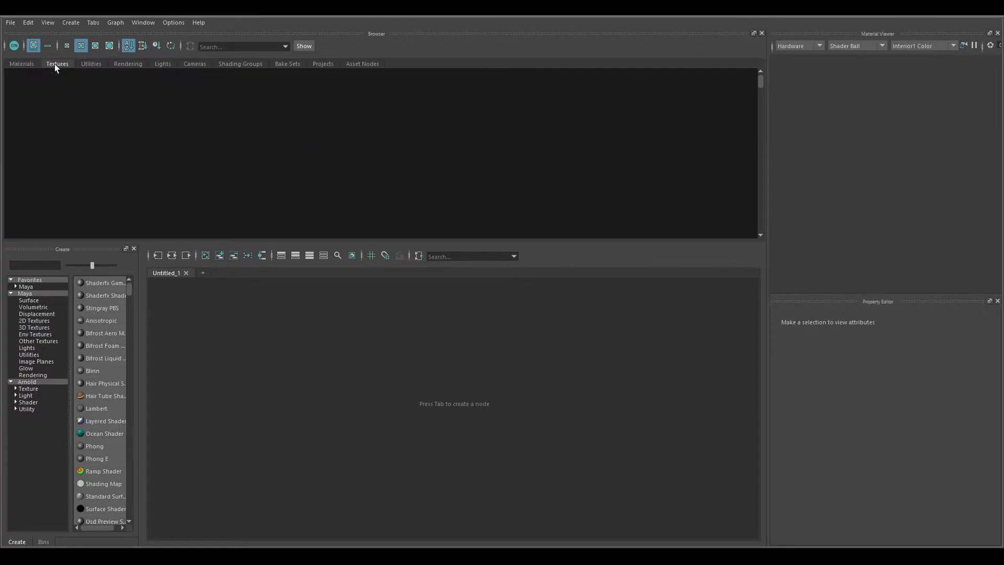
pyautogui.click(22, 64)
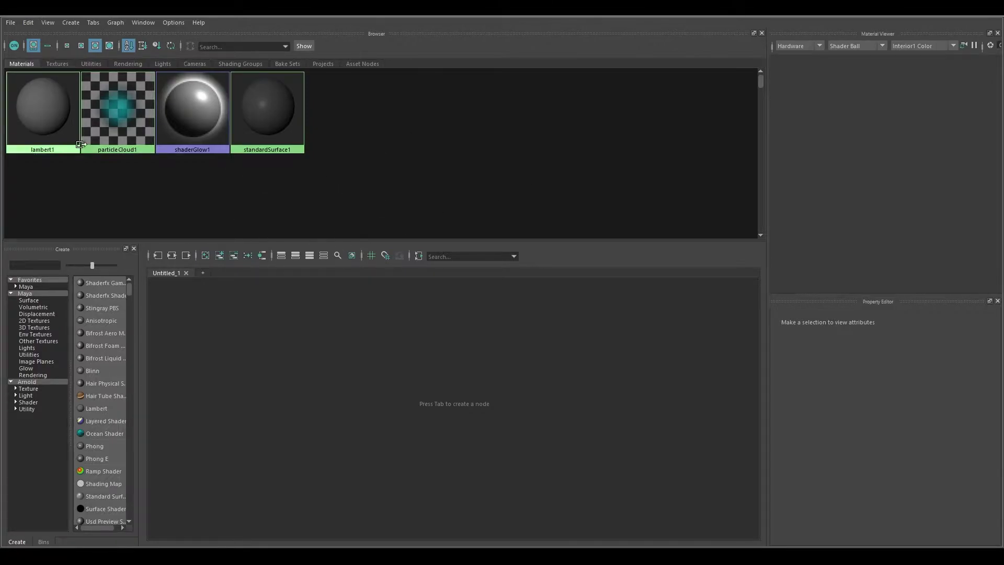
# - Inspect the attributes of standardSurface1 and lambert1, making the Property Editor pane taller, and clear the selection
pyautogui.click(202, 116)
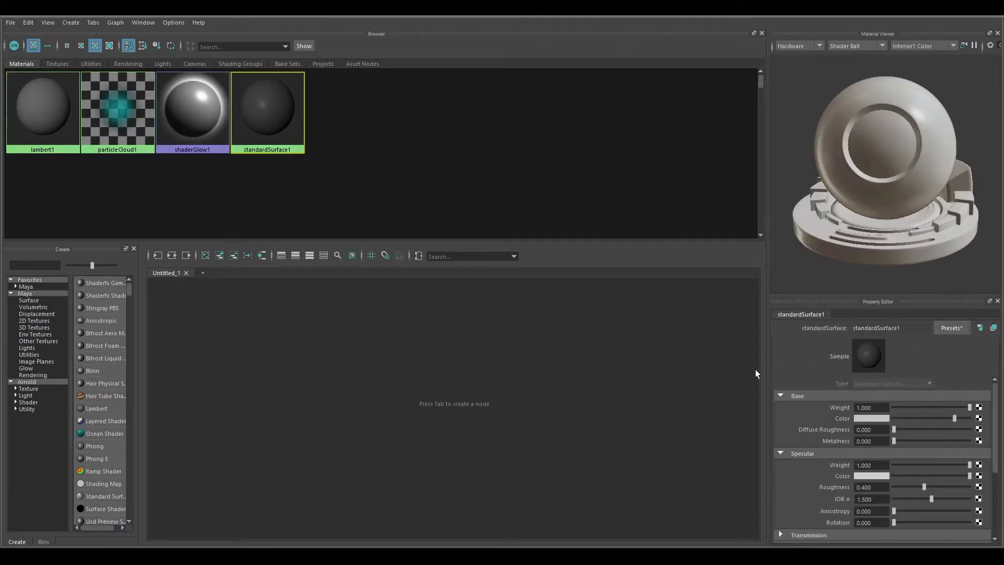
pyautogui.moveTo(823, 297); pyautogui.dragTo(817, 237)
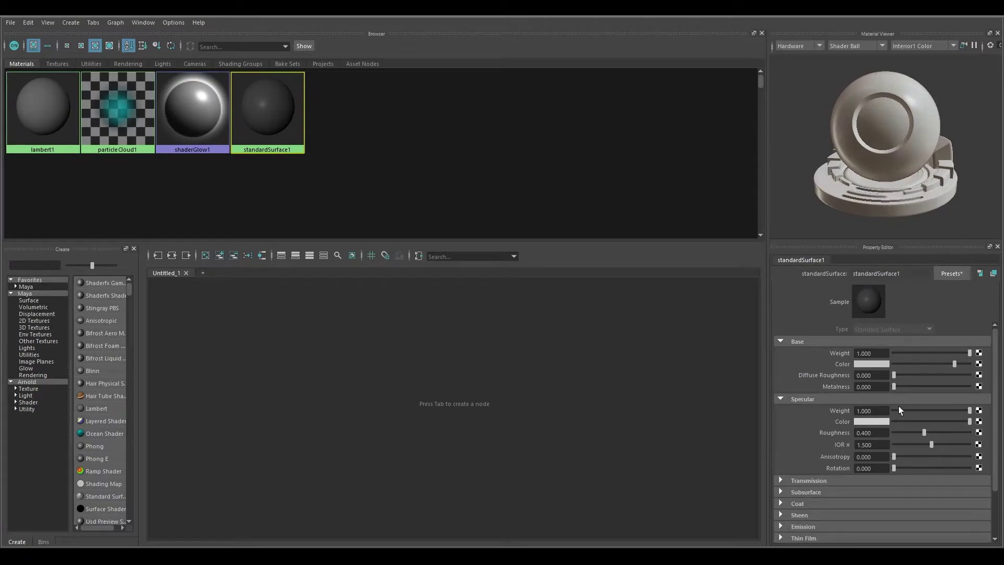
pyautogui.click(43, 109)
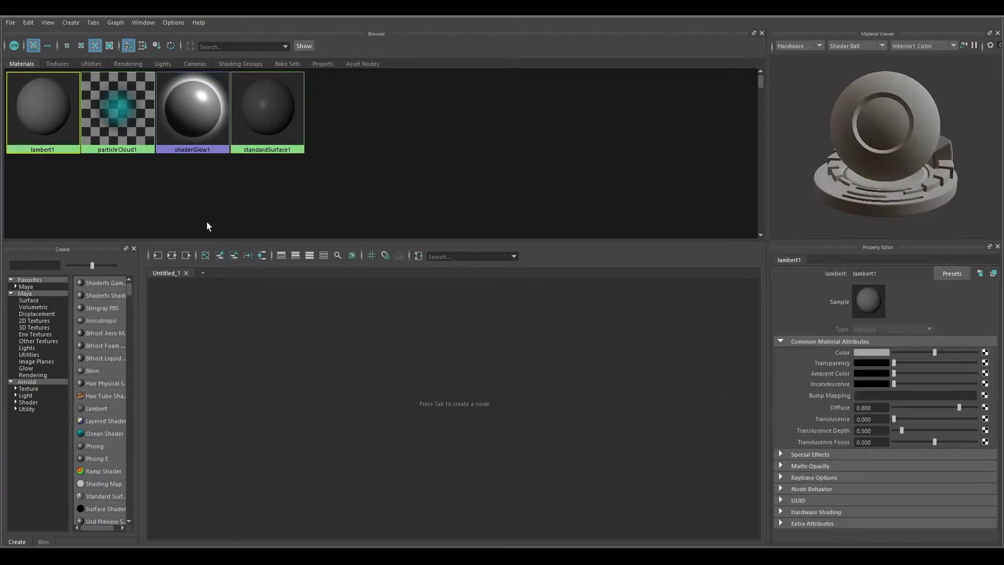
pyautogui.click(372, 353)
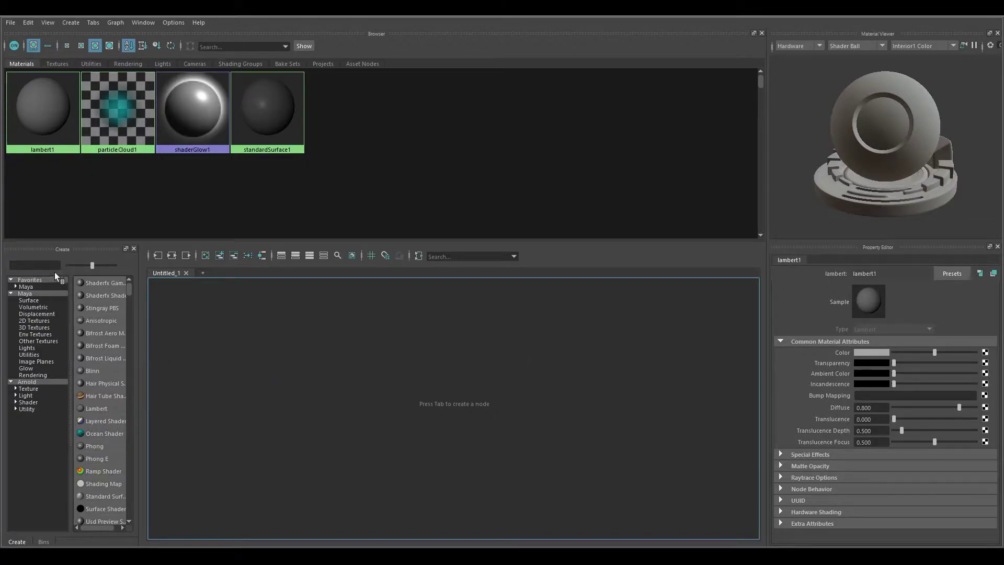
# - Widen the Create pane to fit the full shader names, and check the Bins list before returning to Create
pyautogui.moveTo(141, 372); pyautogui.dragTo(173, 371)
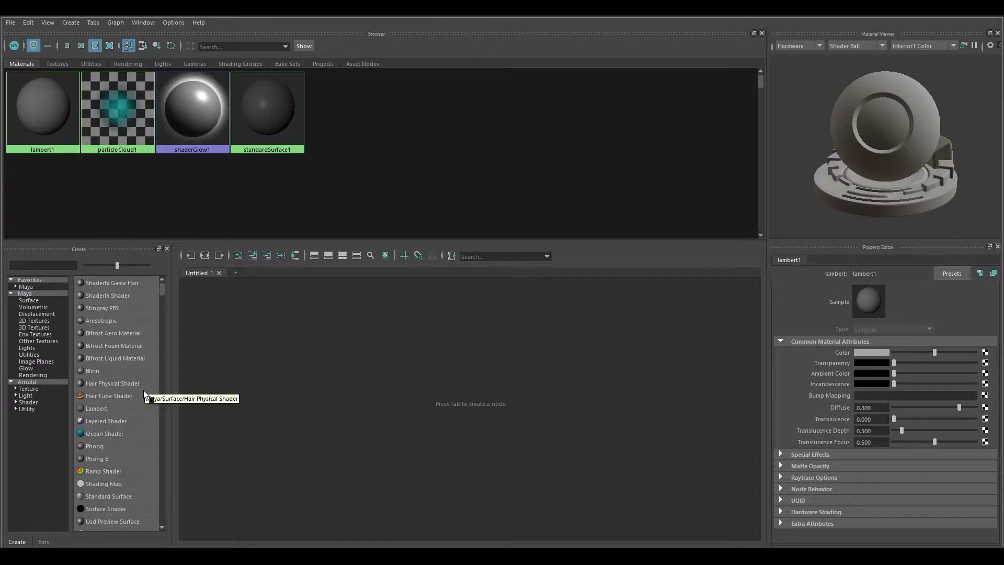
pyautogui.click(43, 542)
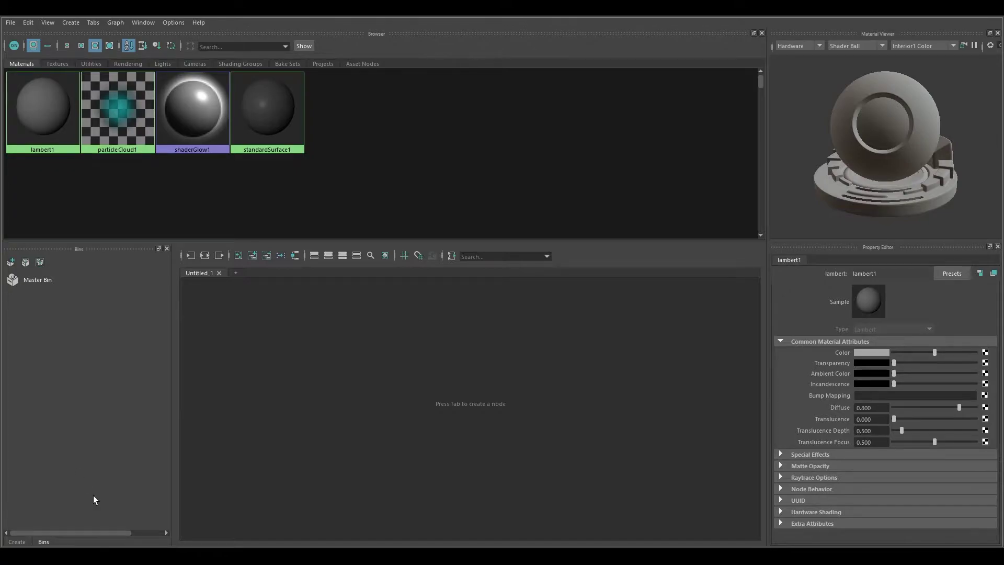
pyautogui.click(17, 542)
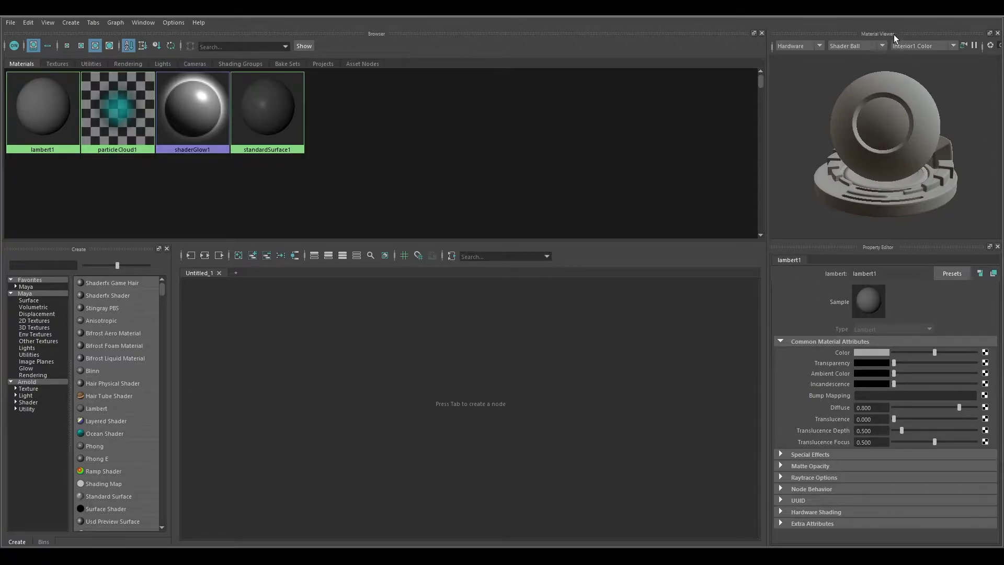
# - Orbit the lambert1 preview and switch the Material Viewer geometry through Cloth and Ocean to Glass Fill
pyautogui.keyDown('alt'); pyautogui.moveTo(911, 153); pyautogui.dragTo(946, 149); pyautogui.keyUp('alt')
pyautogui.moveTo(871, 129)
pyautogui.keyDown('alt'); pyautogui.mouseDown()
pyautogui.moveTo(899, 156)
pyautogui.moveTo(880, 149)
pyautogui.moveTo(955, 116)
pyautogui.moveTo(850, 133)
pyautogui.moveTo(882, 142)
pyautogui.moveTo(847, 105)
pyautogui.moveTo(788, 138)
pyautogui.moveTo(866, 138)
pyautogui.mouseUp(); pyautogui.keyUp('alt')
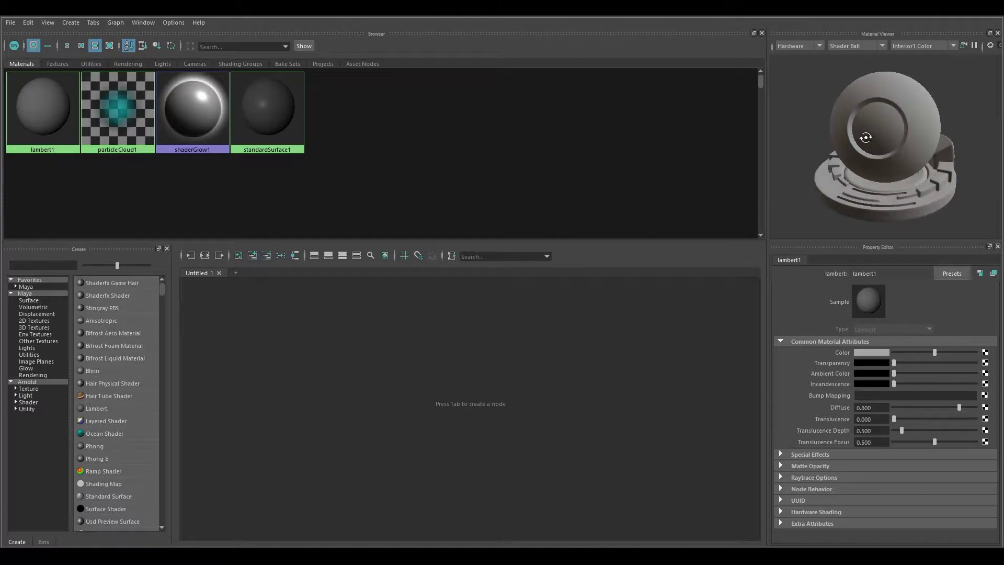
pyautogui.click(884, 45)
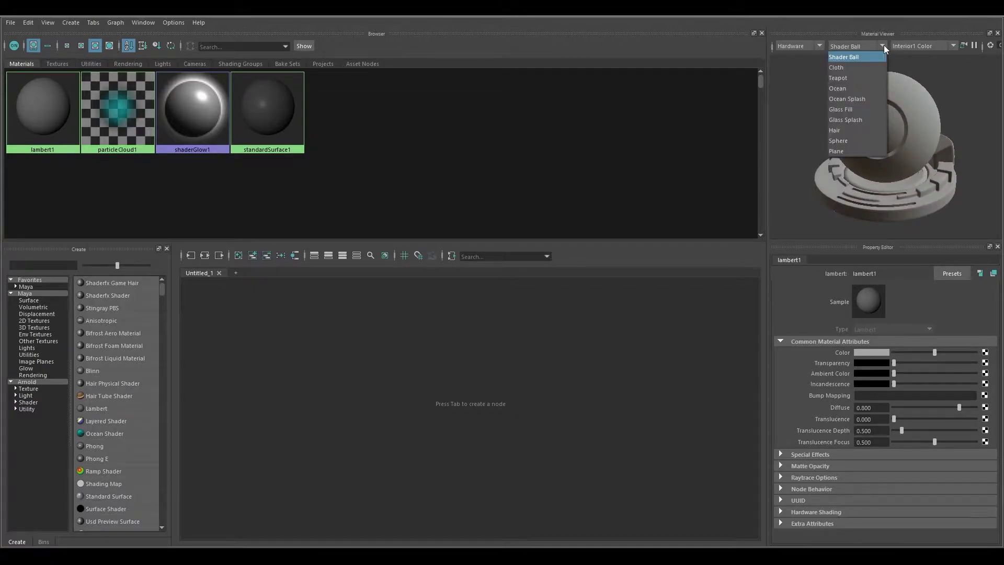
pyautogui.click(842, 67)
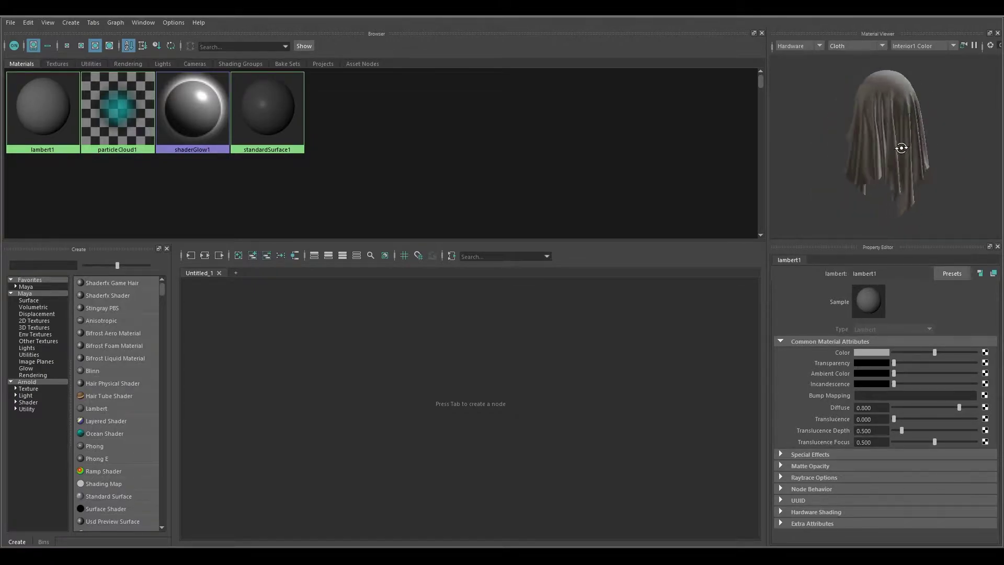
pyautogui.click(881, 46)
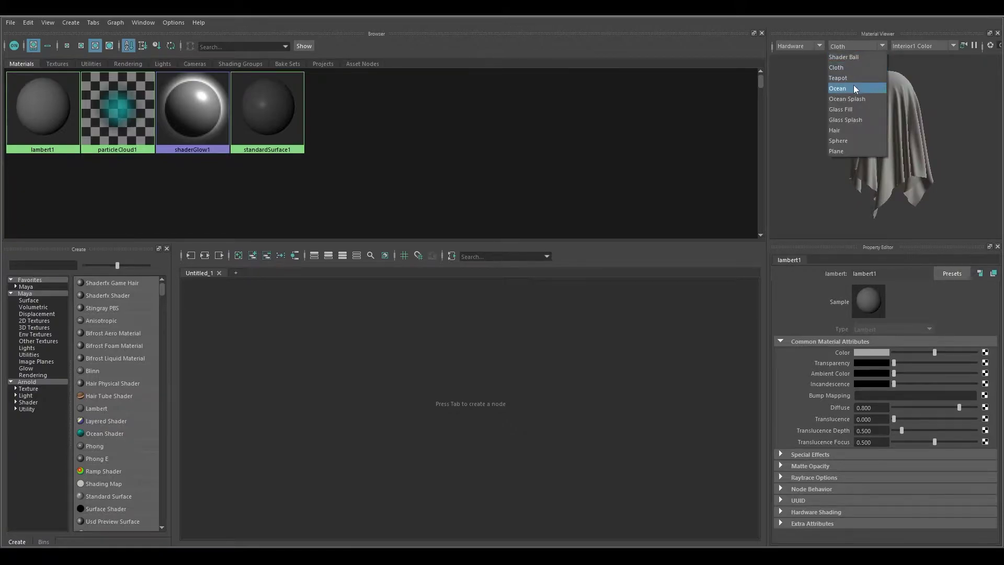
pyautogui.click(853, 87)
pyautogui.click(881, 46)
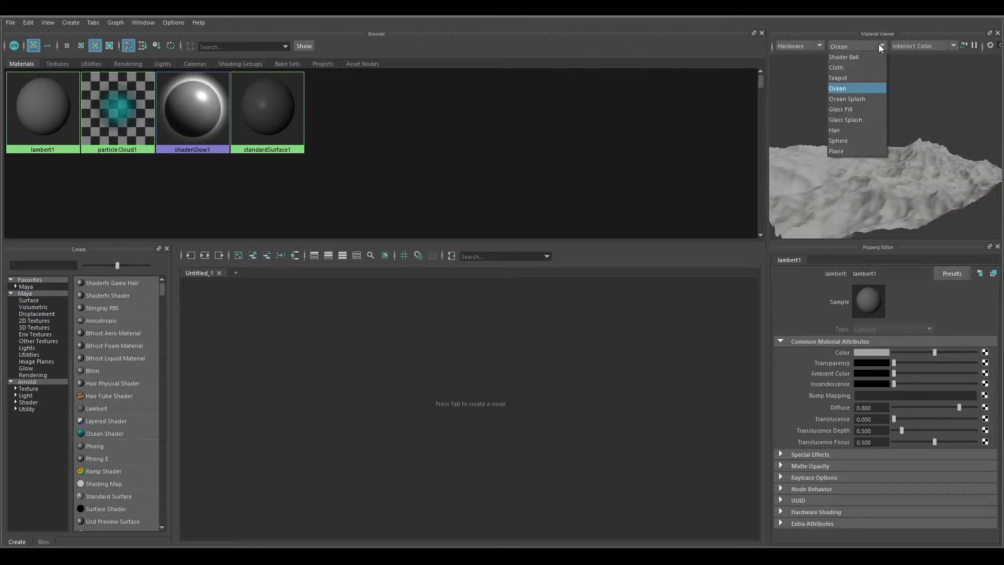
pyautogui.click(853, 109)
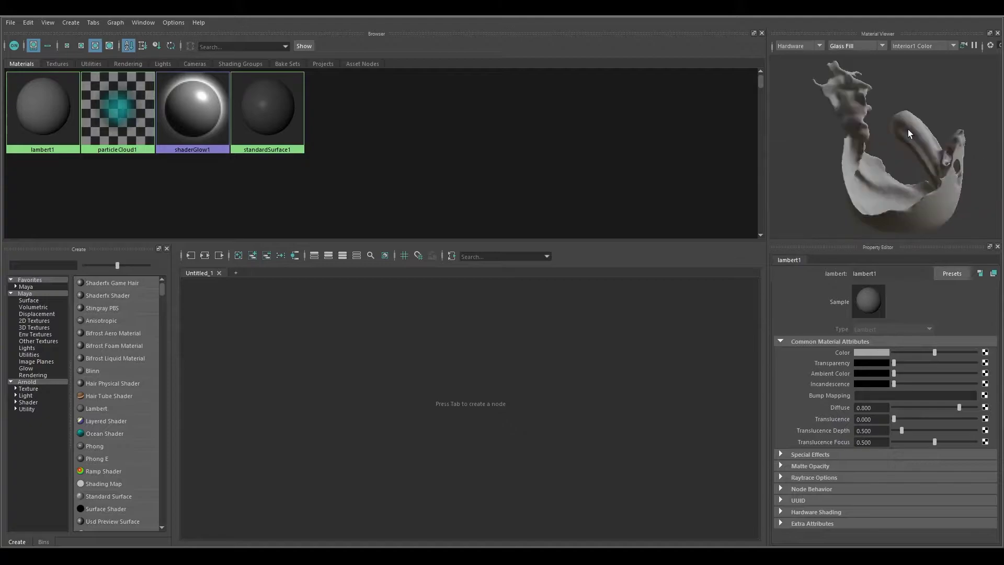
# - Preview lambert1 on the Hair and Sphere geometry in the Material Viewer, orbiting the hair preview
pyautogui.moveTo(877, 137)
pyautogui.mouseDown()
pyautogui.moveTo(979, 145)
pyautogui.moveTo(874, 143)
pyautogui.mouseUp()
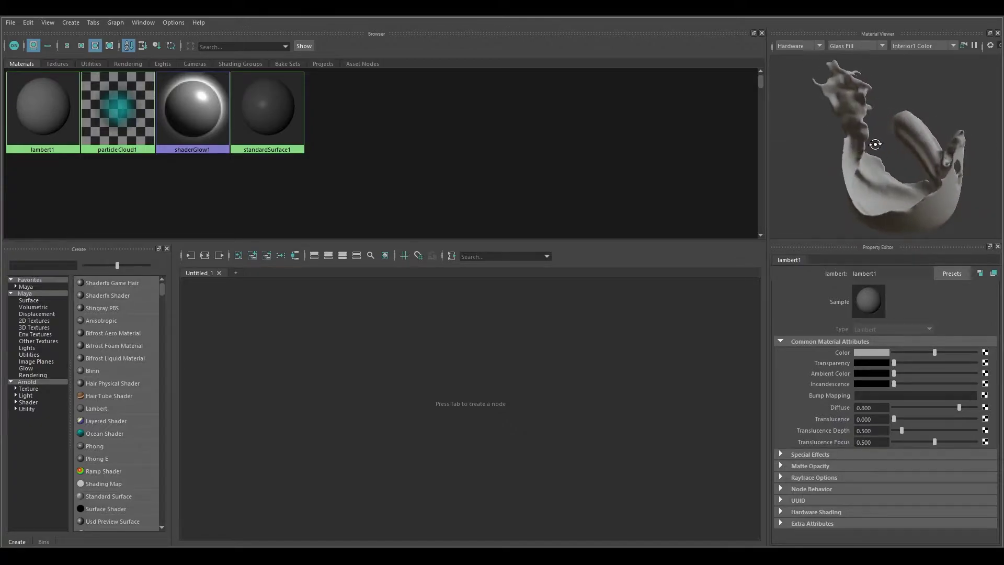
pyautogui.click(881, 46)
pyautogui.click(882, 122)
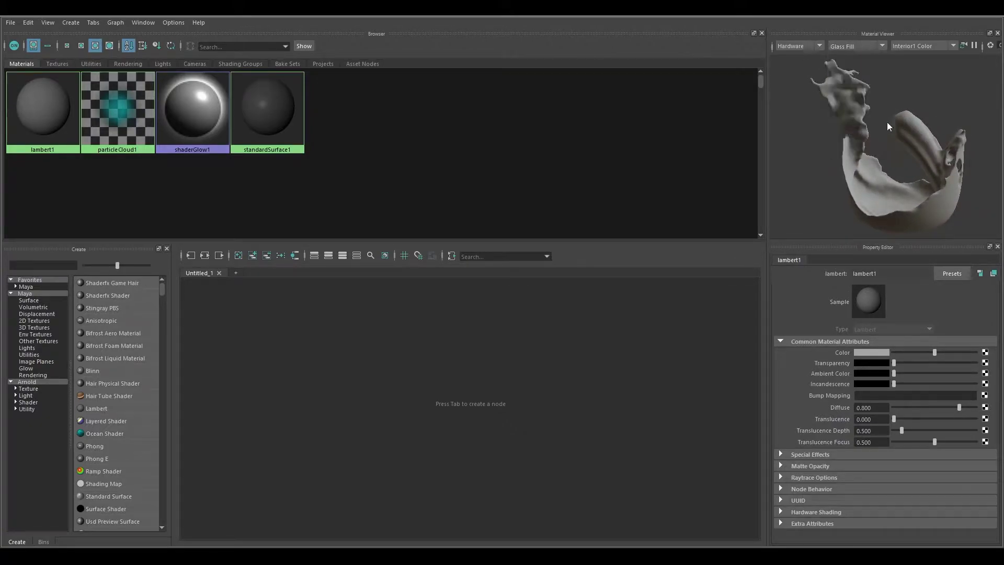
pyautogui.click(883, 48)
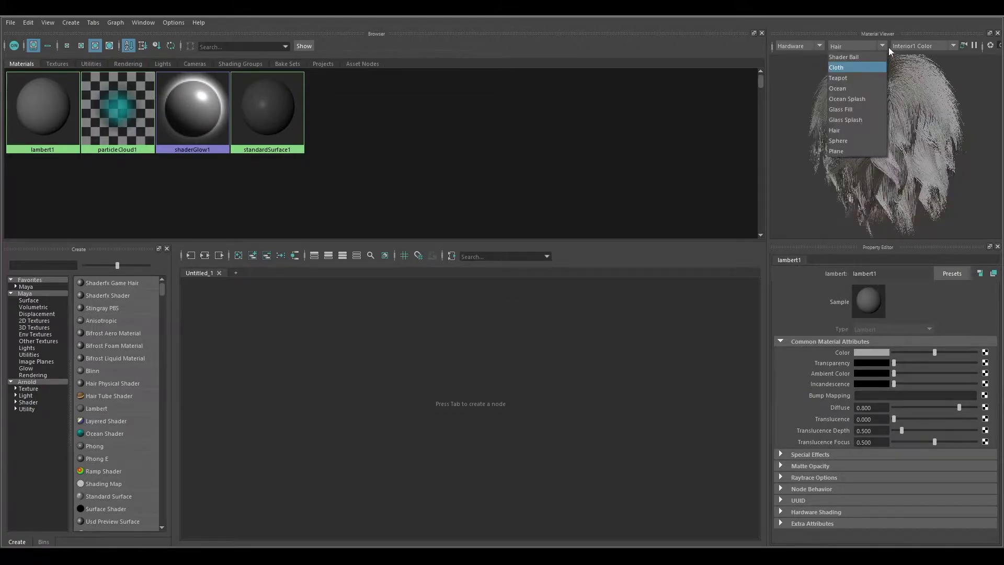
pyautogui.click(868, 130)
pyautogui.moveTo(949, 132); pyautogui.dragTo(919, 136)
pyautogui.click(880, 48)
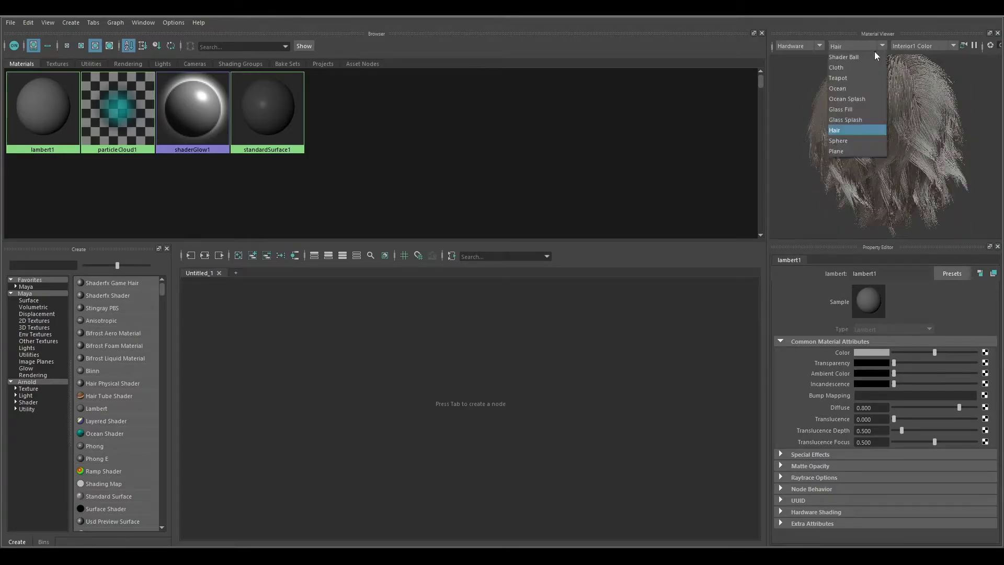
pyautogui.click(843, 142)
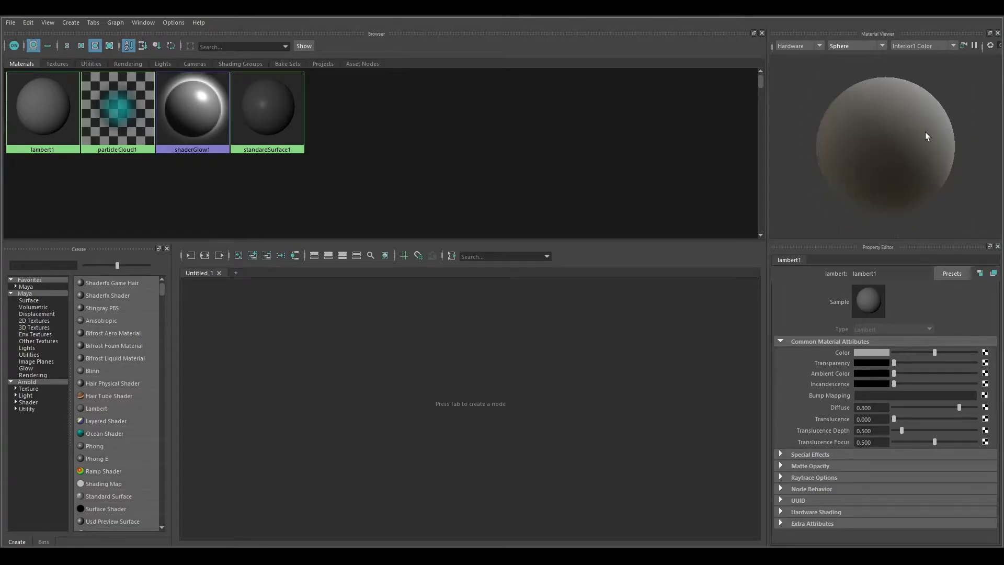
# - Return the Material Viewer geometry to Shader Ball and orbit the preview from several angles
pyautogui.click(858, 48)
pyautogui.click(852, 58)
pyautogui.moveTo(914, 120); pyautogui.dragTo(901, 178)
pyautogui.moveTo(837, 173); pyautogui.dragTo(887, 129)
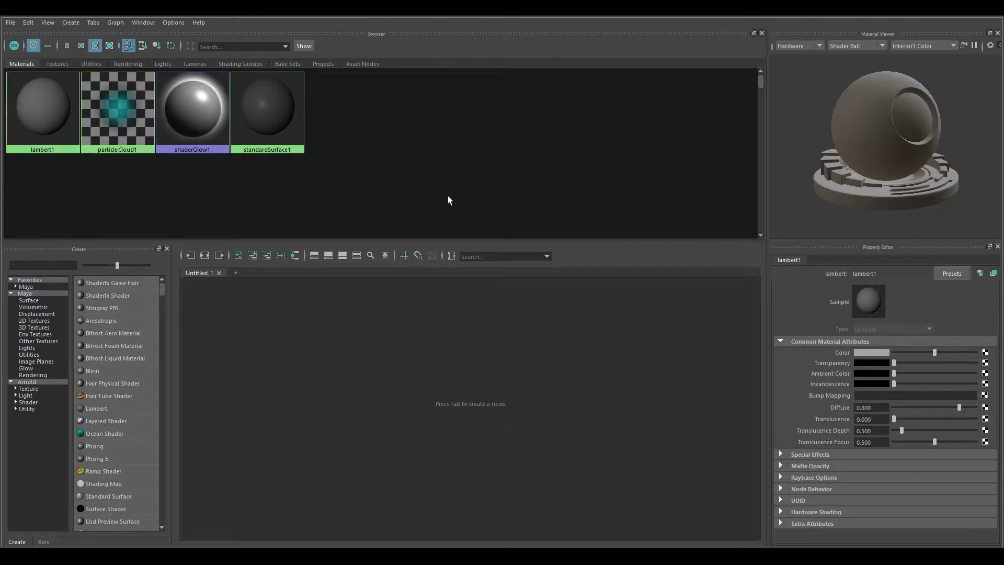
# - Close the floating Hypershade window and set up two panes side by side, showing the Hypershade beside the perspective view
pyautogui.moveTo(549, 18); pyautogui.dragTo(513, 81)
pyautogui.click(850, 80)
pyautogui.click(318, 89)
pyautogui.moveTo(375, 176)
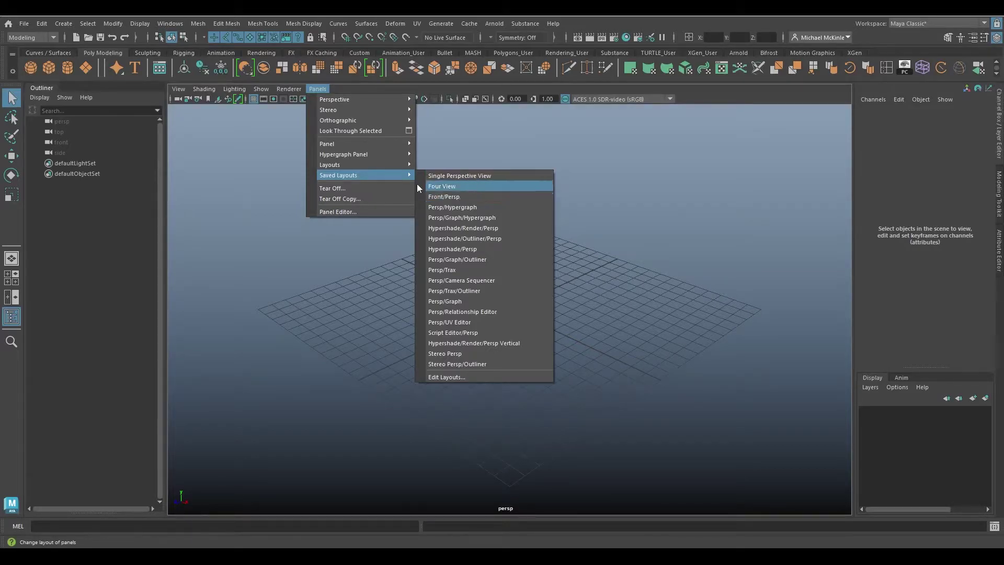
pyautogui.moveTo(357, 163)
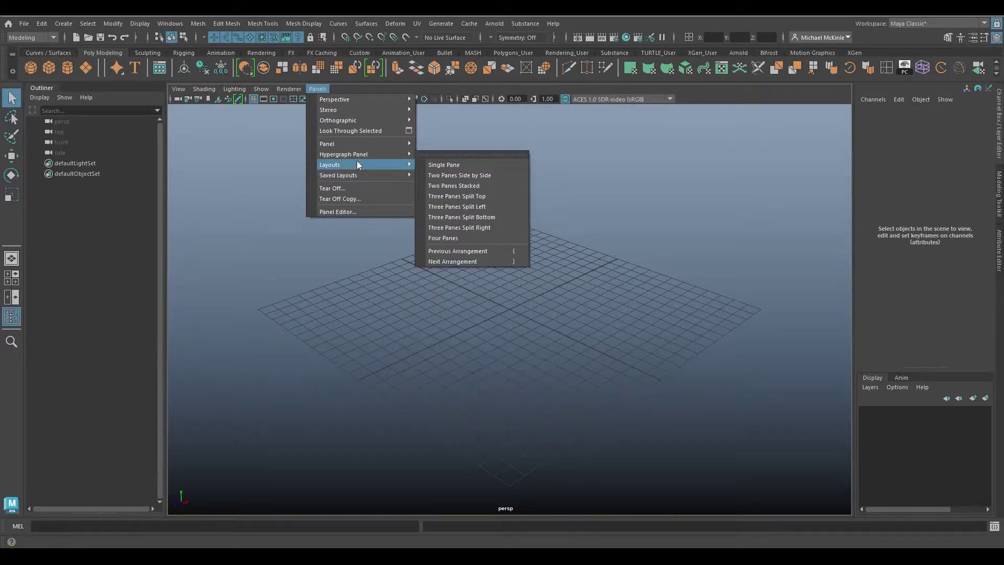
pyautogui.click(494, 174)
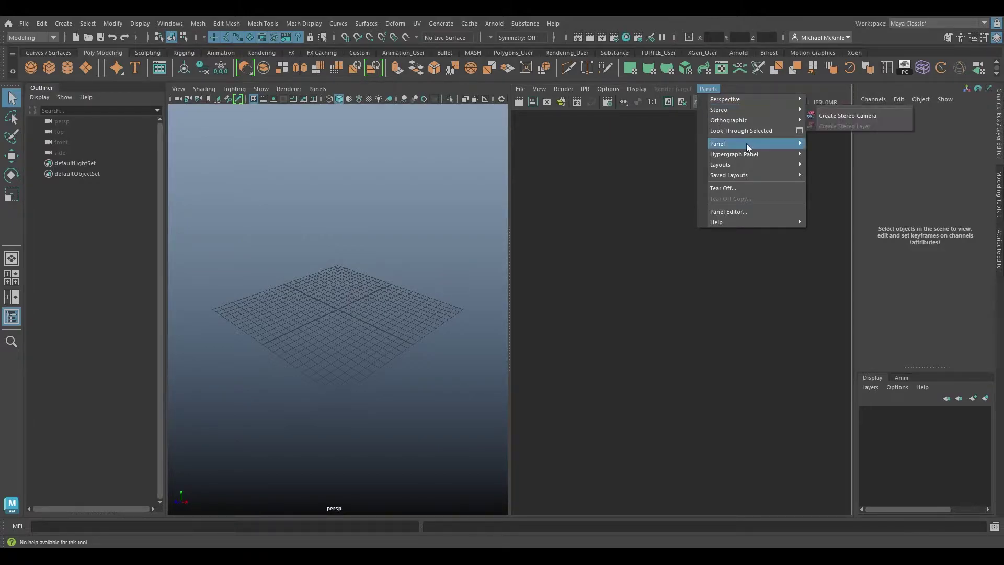
pyautogui.moveTo(750, 145)
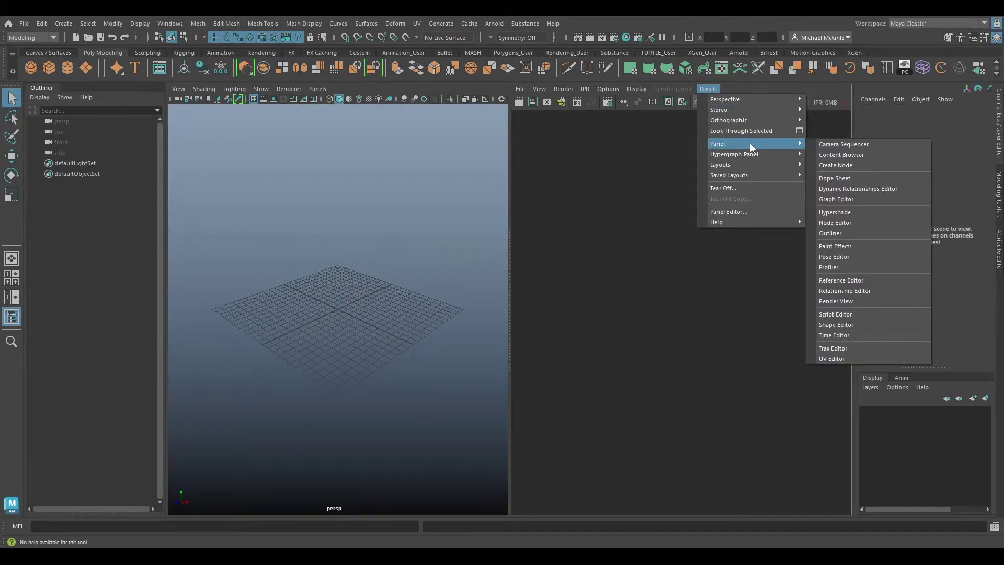
pyautogui.click(843, 213)
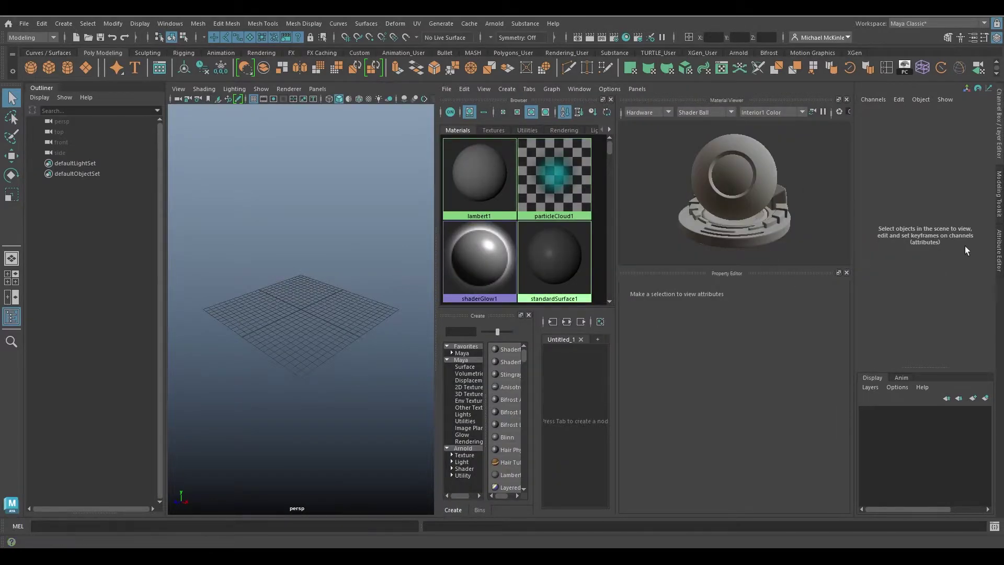
# - Hide the Channel Box and Outliner, and enlarge the Hypershade pane and its node work area
pyautogui.click(1000, 139)
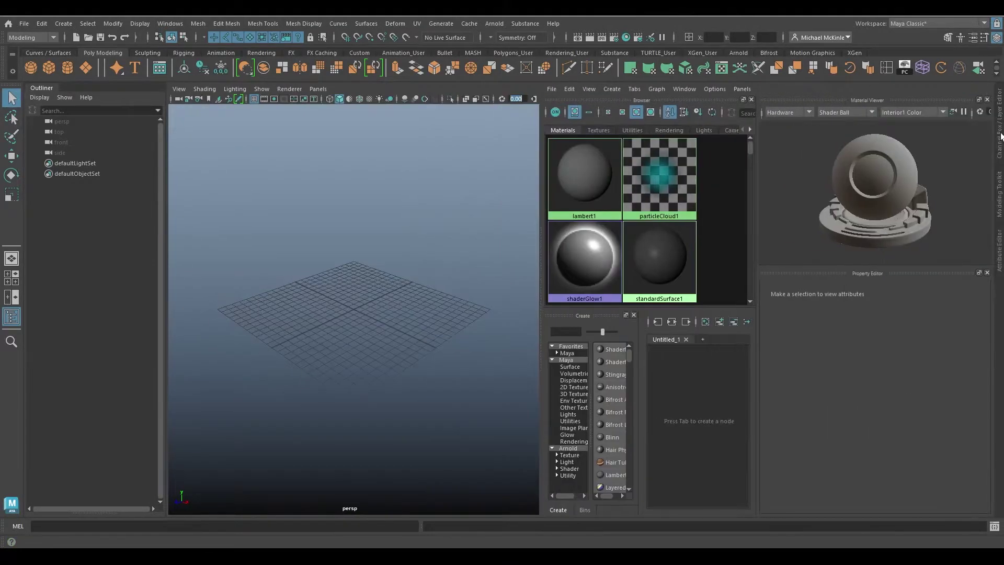
pyautogui.click(4, 318)
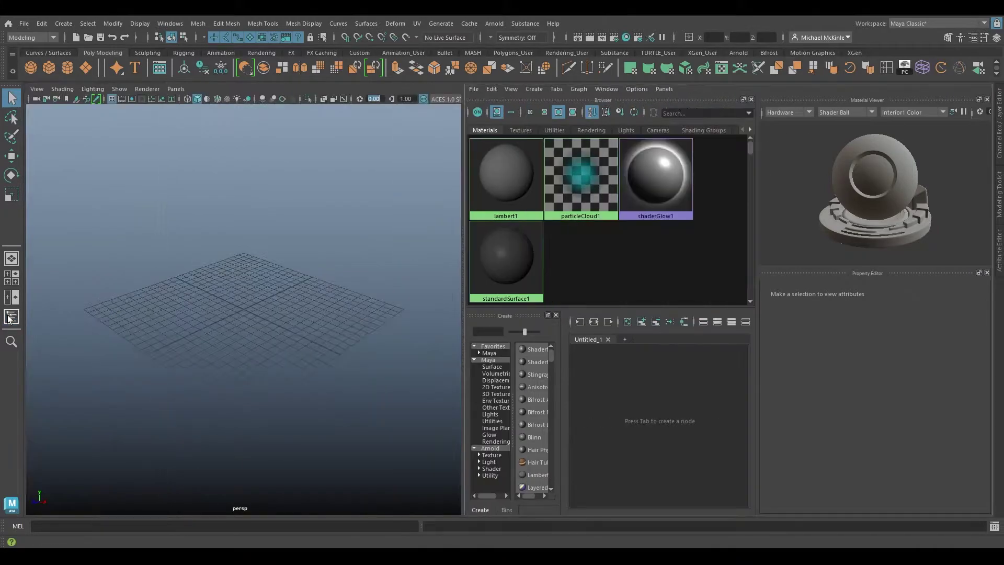
pyautogui.moveTo(467, 250); pyautogui.dragTo(357, 237)
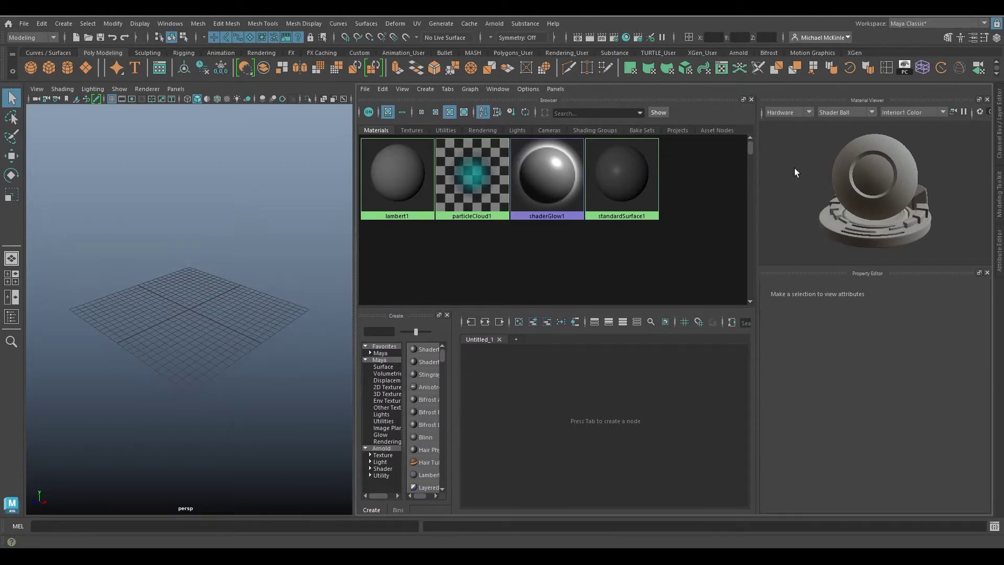
pyautogui.keyDown('alt'); pyautogui.moveTo(196, 266); pyautogui.dragTo(295, 321); pyautogui.keyUp('alt')
pyautogui.moveTo(356, 309)
pyautogui.mouseDown()
pyautogui.moveTo(277, 309)
pyautogui.moveTo(355, 308)
pyautogui.mouseUp()
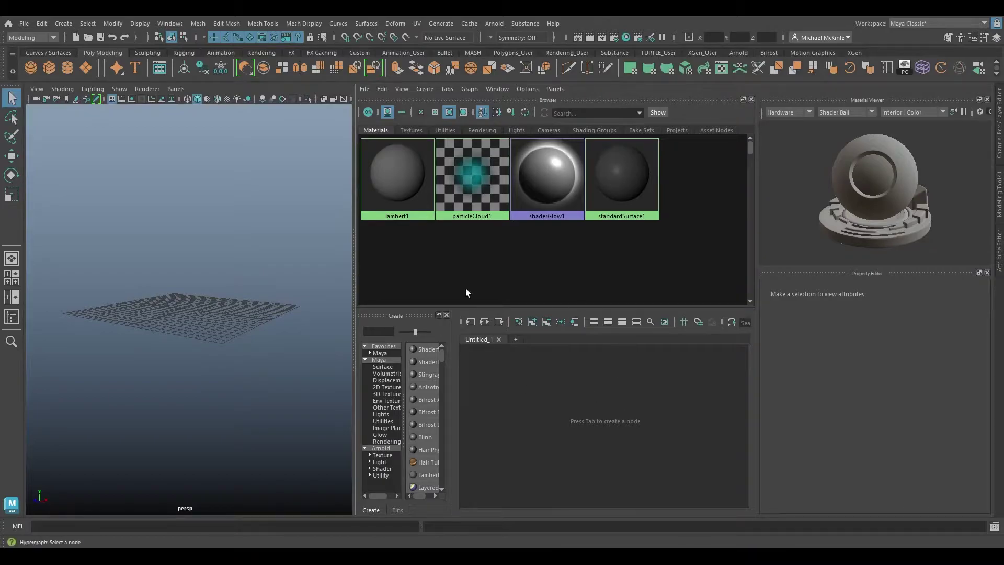
pyautogui.keyDown('alt'); pyautogui.moveTo(174, 292); pyautogui.dragTo(176, 309); pyautogui.keyUp('alt')
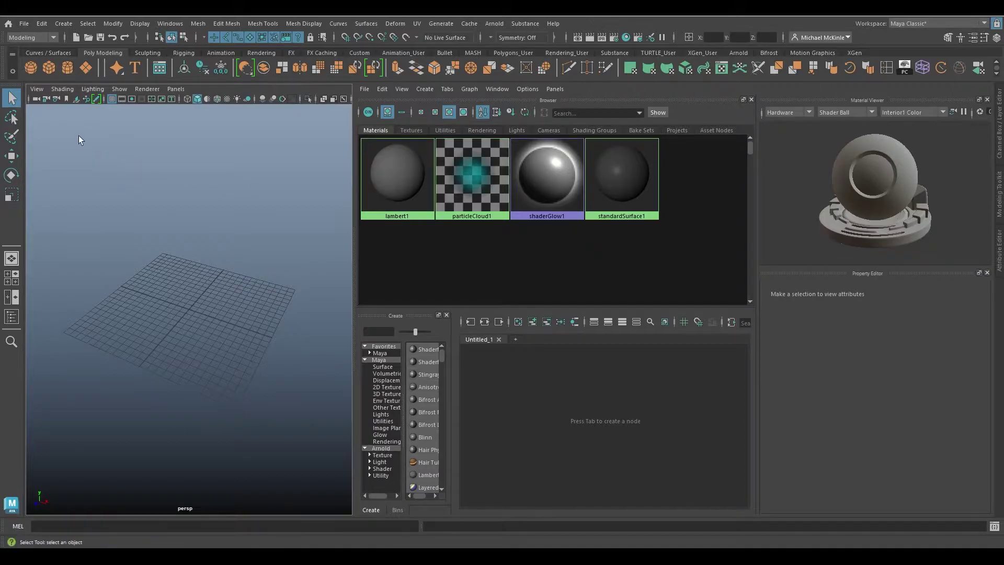
pyautogui.moveTo(538, 310); pyautogui.dragTo(545, 258)
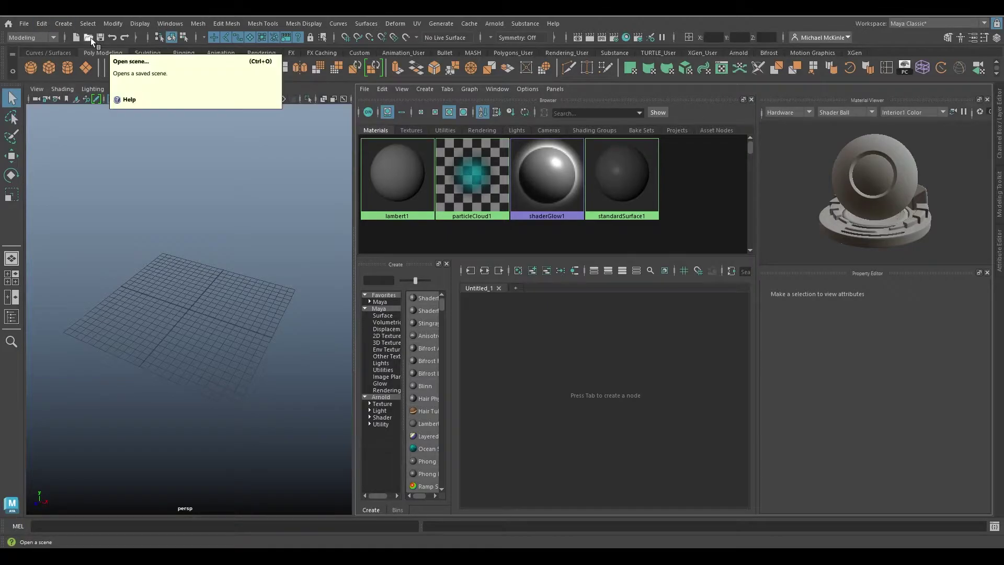
# - Create a polygon sphere and scale it uniformly to about 9.03
pyautogui.click(33, 67)
pyautogui.keyDown('alt'); pyautogui.moveTo(172, 298); pyautogui.dragTo(286, 337); pyautogui.keyUp('alt')
pyautogui.press('r')
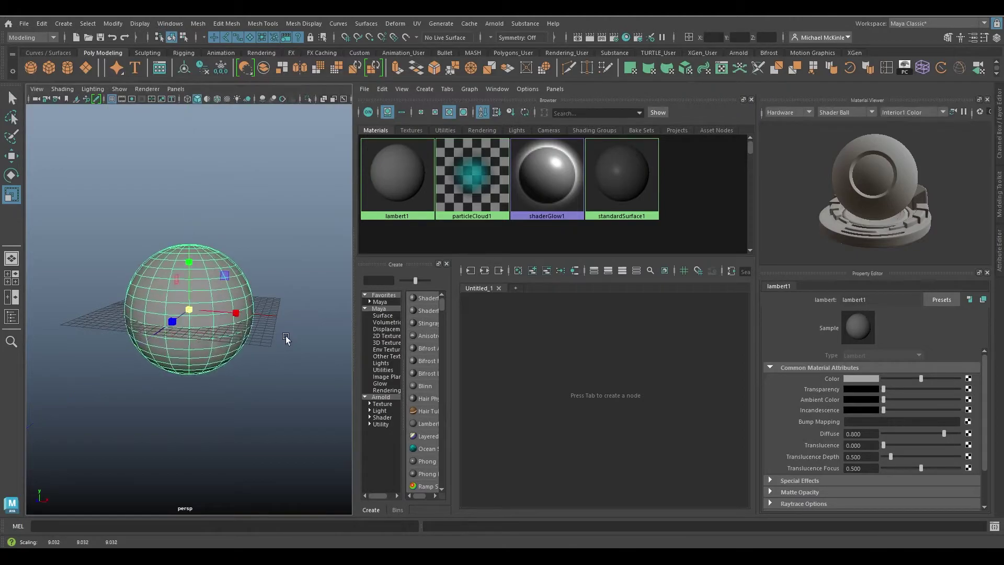
# - Hide the grid in the perspective view and return to the Select Tool
pyautogui.click(123, 99)
pyautogui.press('q')
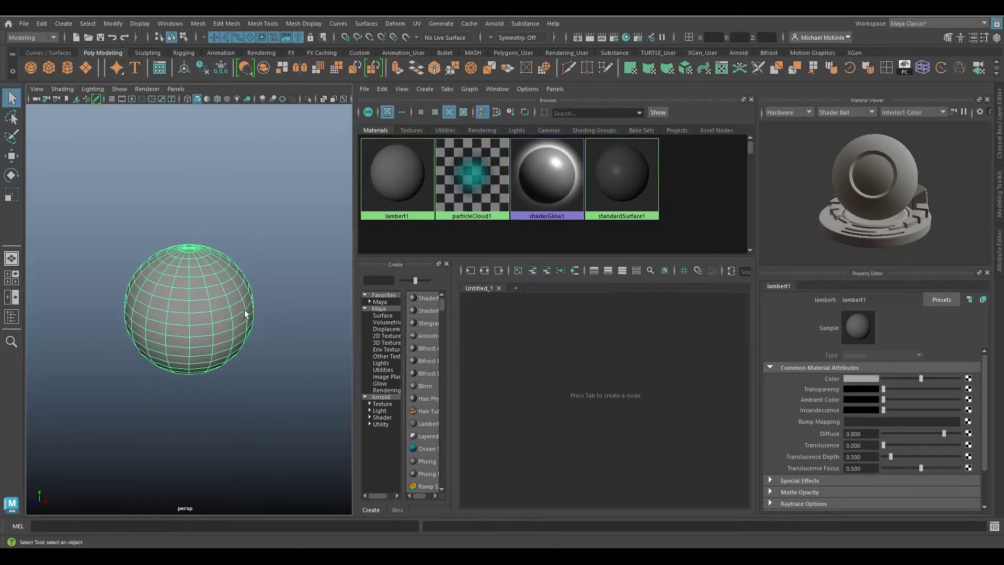
pyautogui.keyDown('alt'); pyautogui.moveTo(224, 336); pyautogui.dragTo(197, 291, button='right'); pyautogui.keyUp('alt')
pyautogui.keyDown('alt'); pyautogui.moveTo(197, 291); pyautogui.dragTo(231, 284); pyautogui.keyUp('alt')
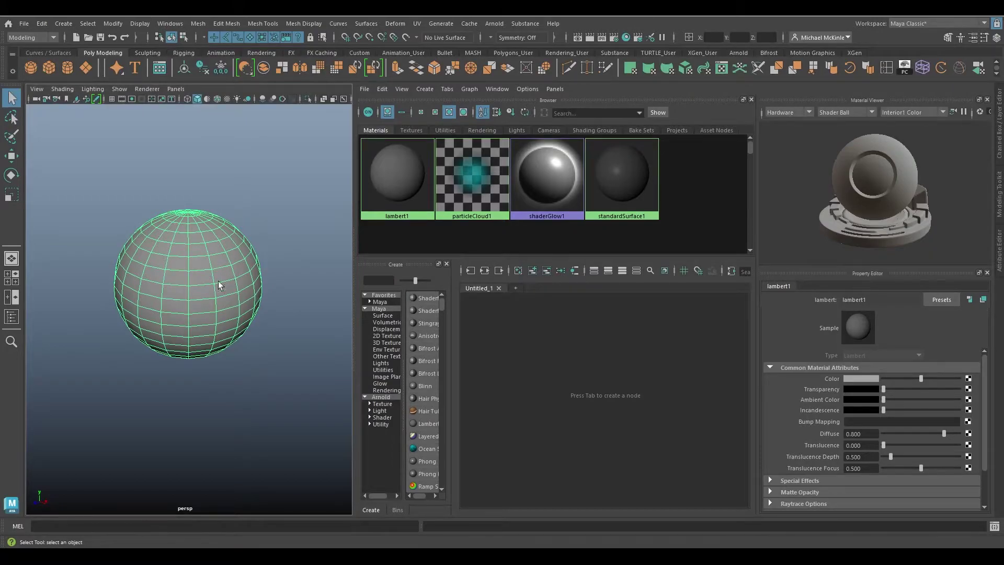
# - Look over the shaders offered when assigning a new material to the sphere, and close the window without choosing one
pyautogui.rightClick(191, 225)
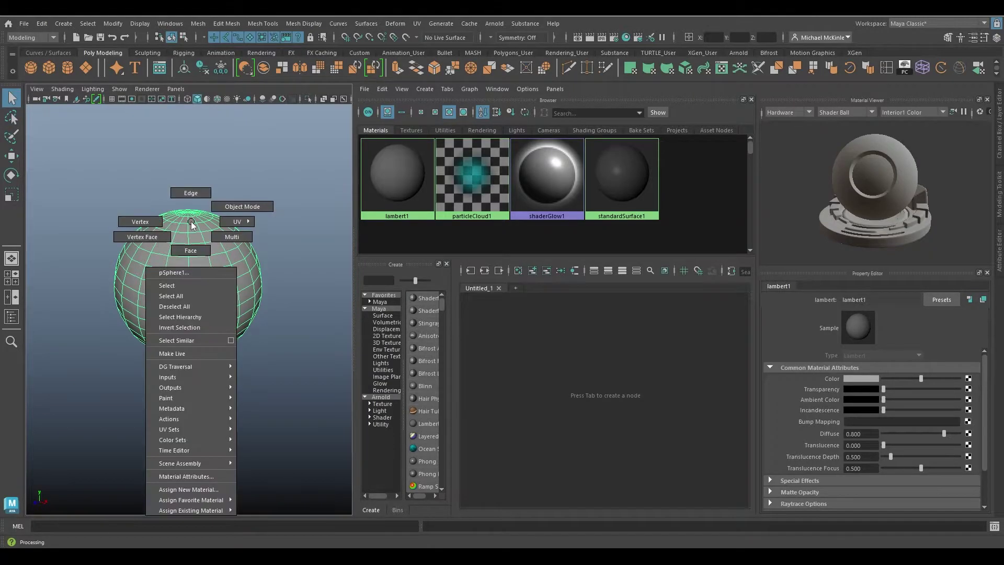
pyautogui.click(230, 490)
pyautogui.moveTo(400, 194); pyautogui.dragTo(239, 129)
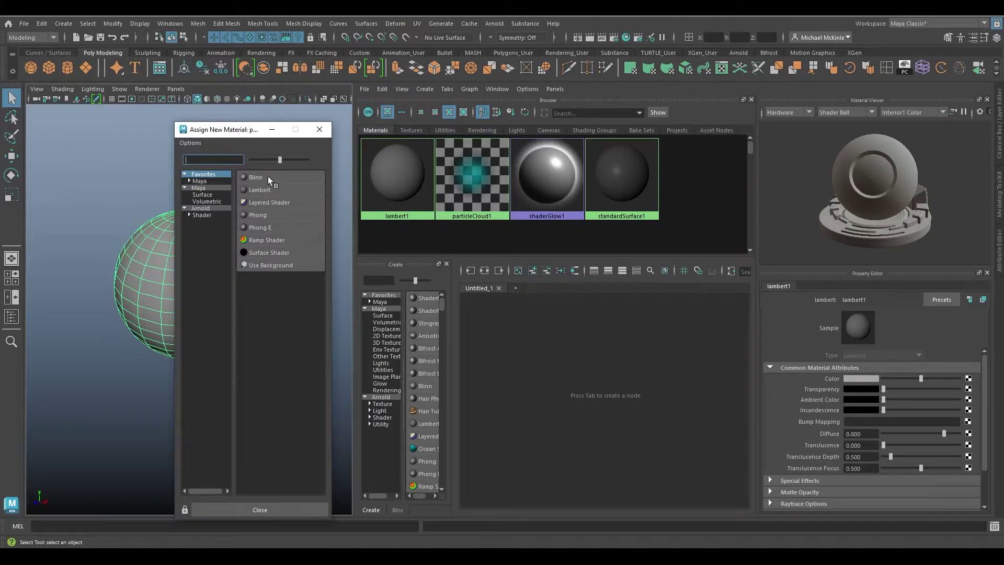
pyautogui.click(319, 129)
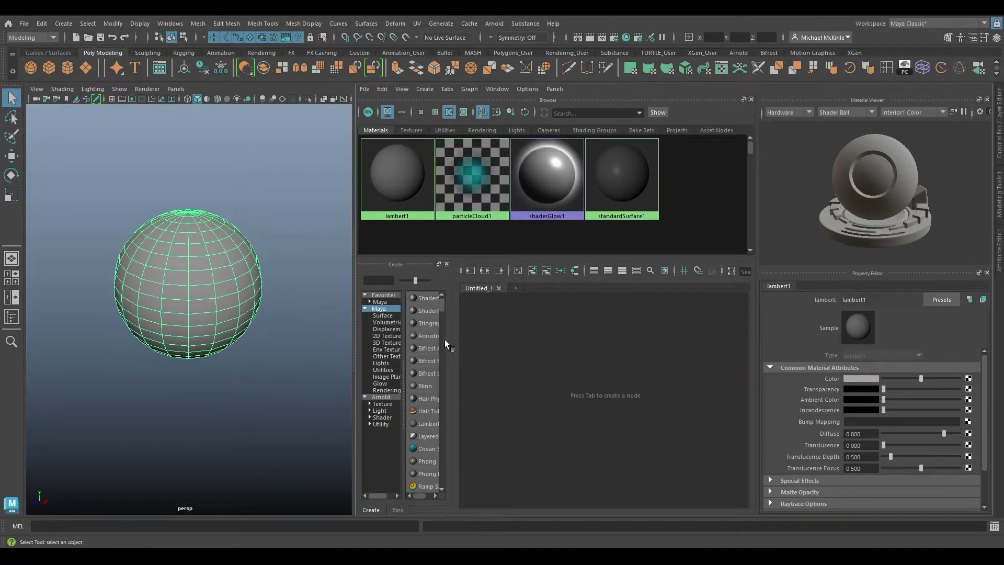
# - Widen the Create pane to show full shader names and look through the Surface, Volumetric and Rendering categories, ending on Surface
pyautogui.moveTo(451, 342); pyautogui.dragTo(548, 345)
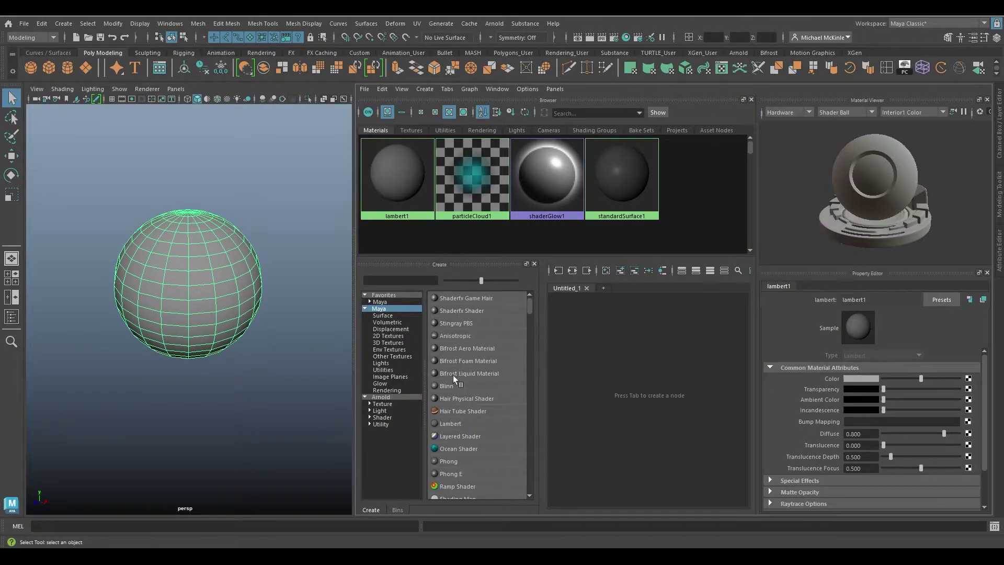
pyautogui.moveTo(530, 305)
pyautogui.mouseDown()
pyautogui.moveTo(541, 362)
pyautogui.moveTo(537, 290)
pyautogui.mouseUp()
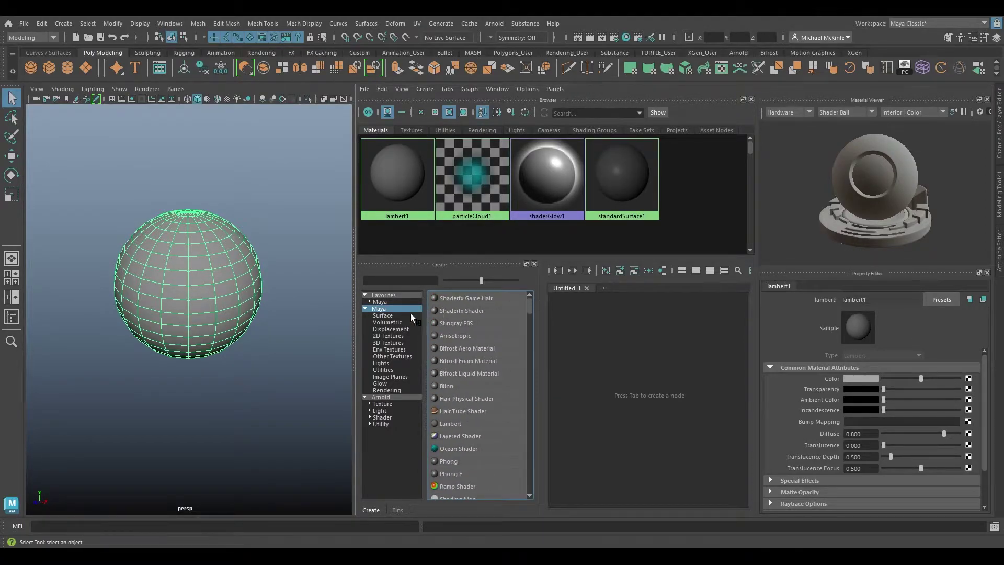
pyautogui.click(382, 316)
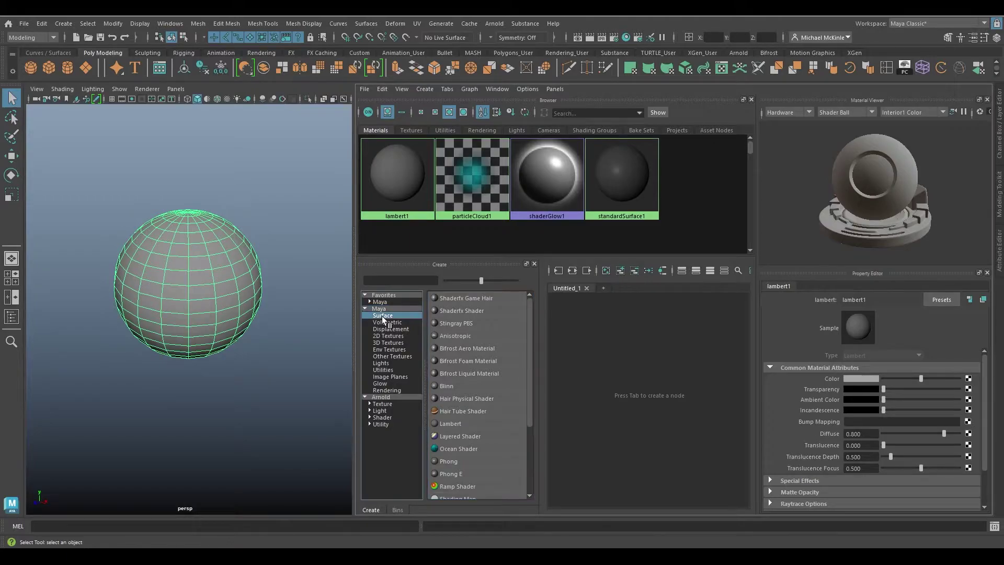
pyautogui.click(394, 322)
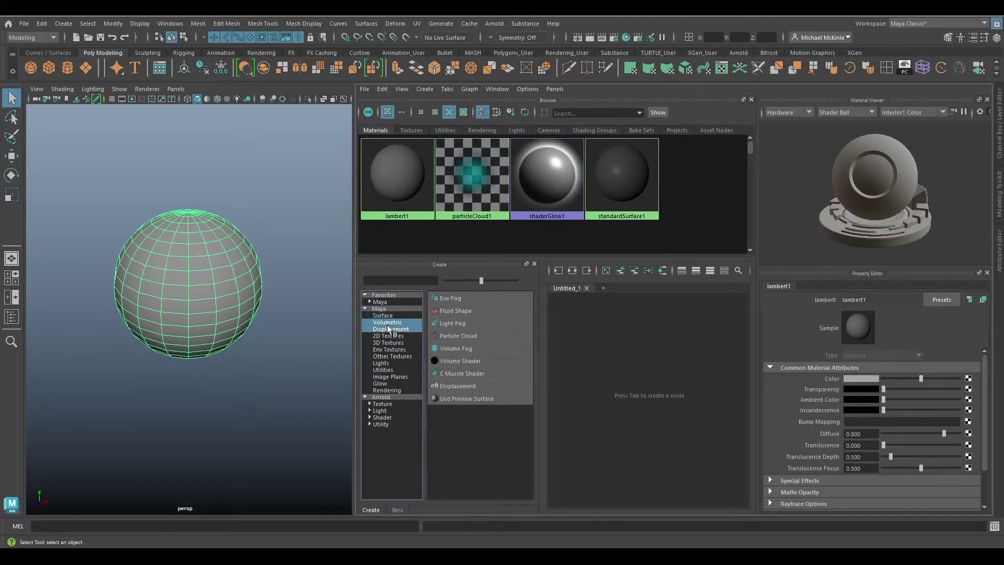
pyautogui.click(387, 316)
pyautogui.moveTo(528, 350)
pyautogui.mouseDown()
pyautogui.moveTo(526, 439)
pyautogui.moveTo(530, 328)
pyautogui.moveTo(528, 422)
pyautogui.moveTo(537, 339)
pyautogui.mouseUp()
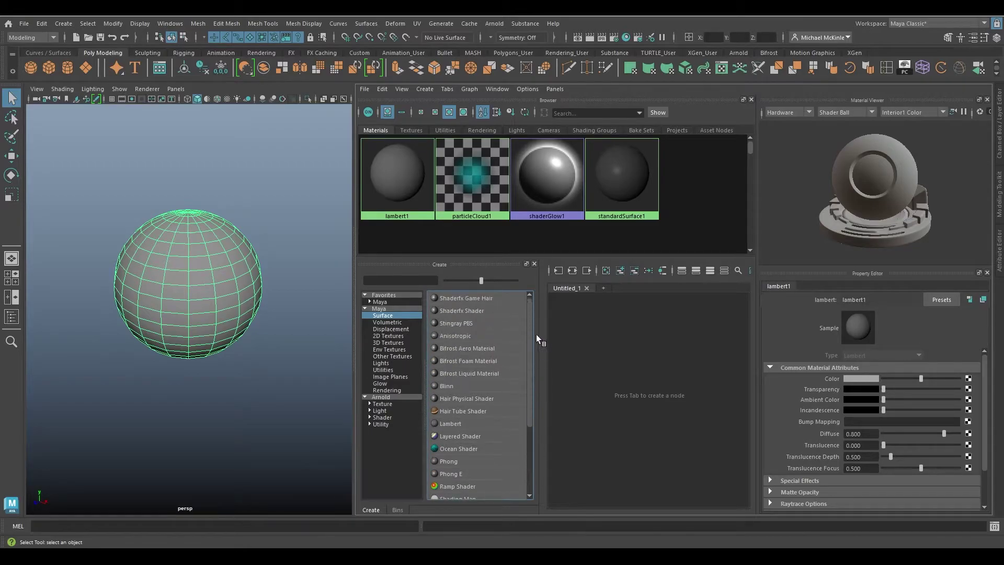
pyautogui.click(387, 391)
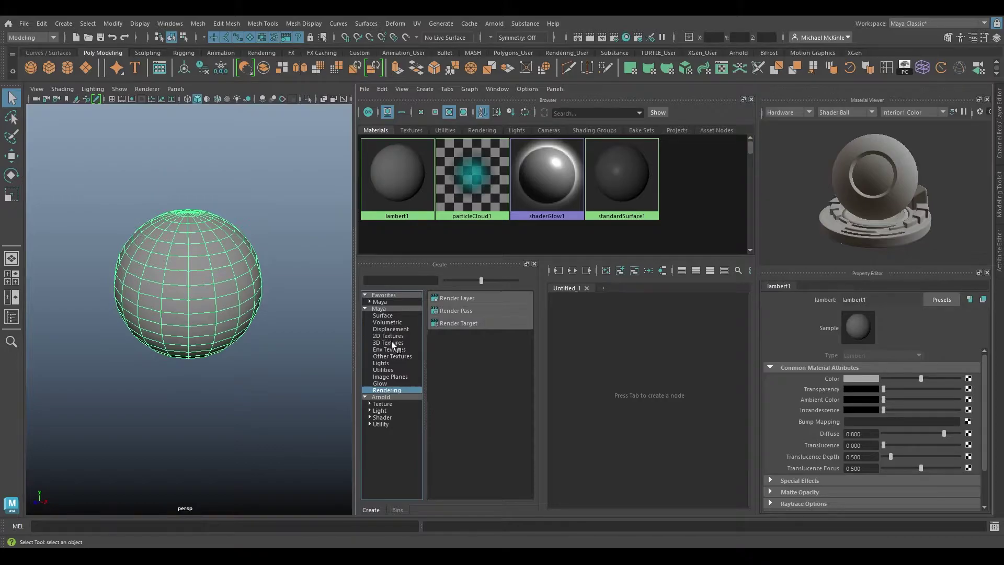
pyautogui.click(387, 316)
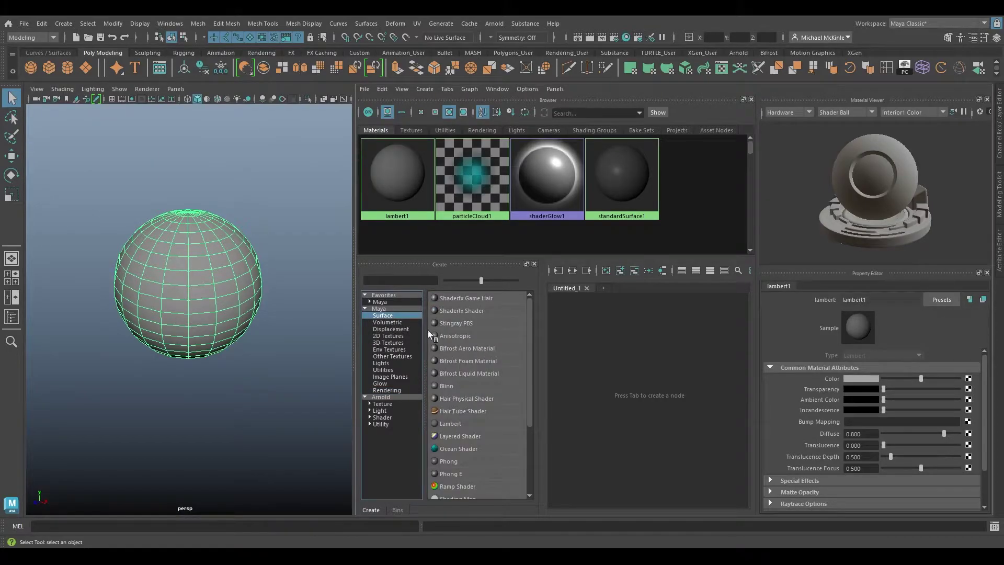
# - Create a Blinn material and try to apply it from the browser to the sphere in the perspective view
pyautogui.click(447, 385)
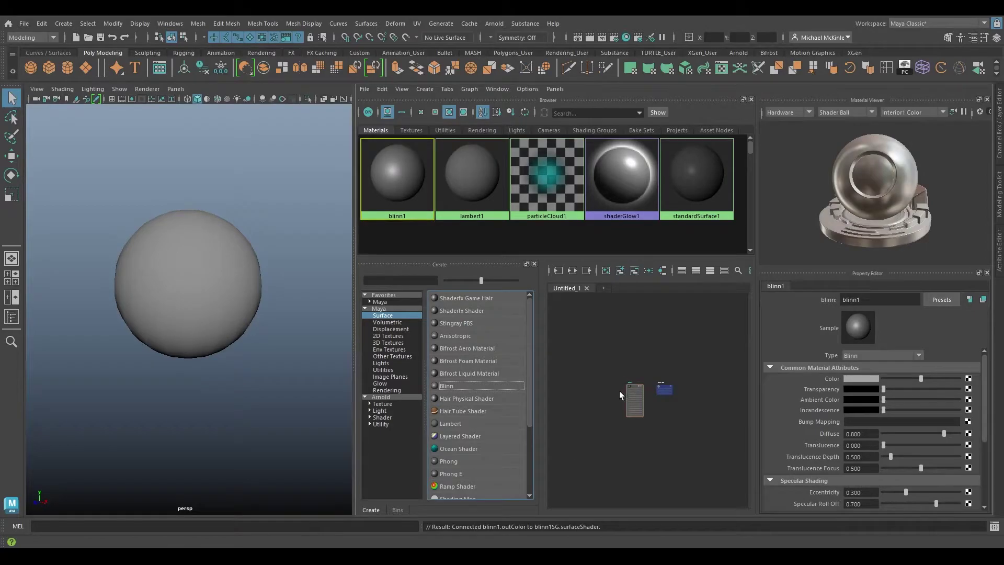
pyautogui.scroll(5, 654, 408)
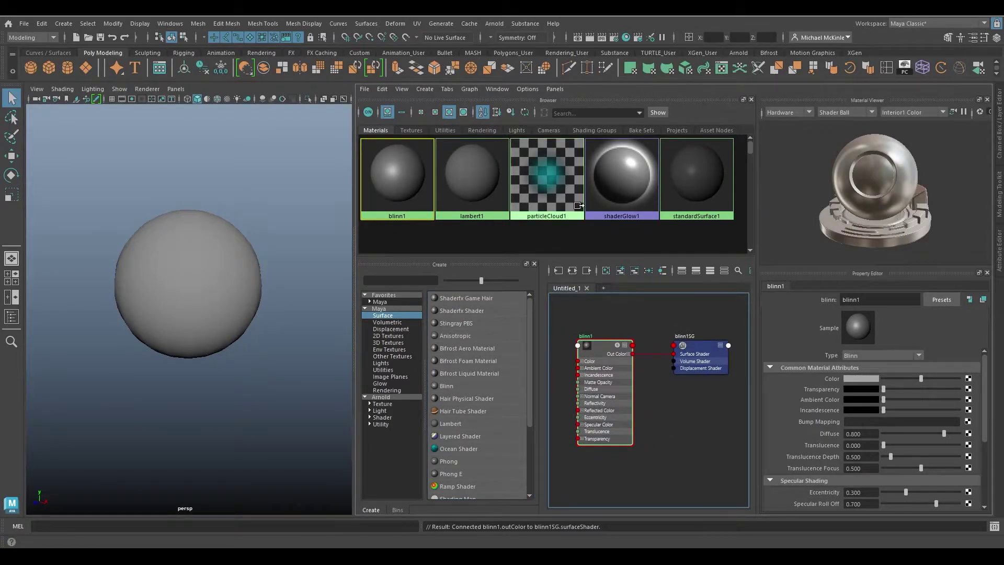
pyautogui.moveTo(396, 186); pyautogui.dragTo(104, 240, button='middle')
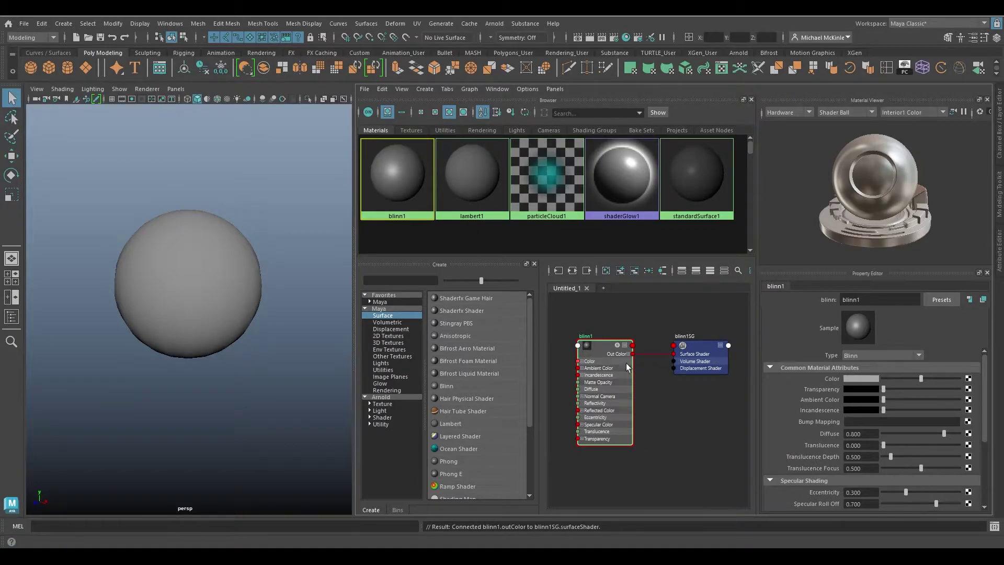
# - Examine the attributes on the blinn1 node and its connection to the blinn1SG shading group
pyautogui.scroll(3, 700, 395)
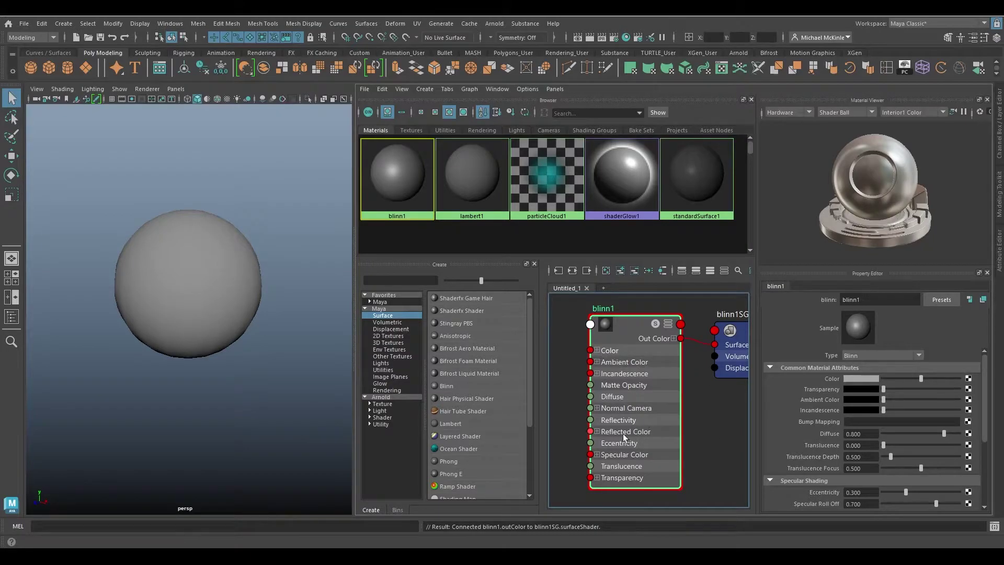
pyautogui.keyDown('alt'); pyautogui.moveTo(680, 413); pyautogui.dragTo(670, 416, button='middle'); pyautogui.keyUp('alt')
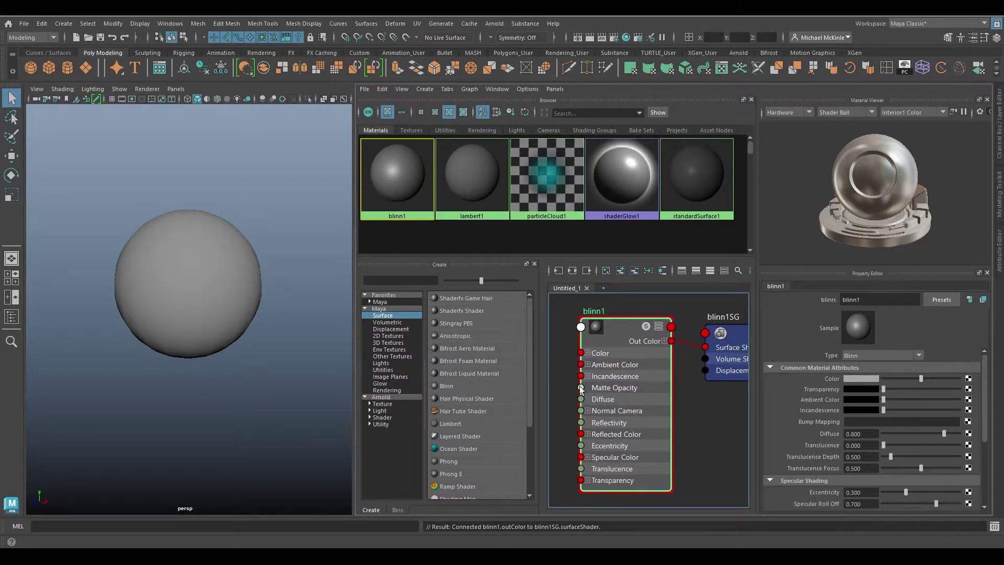
pyautogui.keyDown('alt'); pyautogui.moveTo(747, 367); pyautogui.dragTo(699, 385, button='middle'); pyautogui.keyUp('alt')
pyautogui.click(699, 384)
pyautogui.press('a')
pyautogui.moveTo(704, 368)
pyautogui.mouseDown()
pyautogui.moveTo(698, 345)
pyautogui.moveTo(706, 351)
pyautogui.mouseUp()
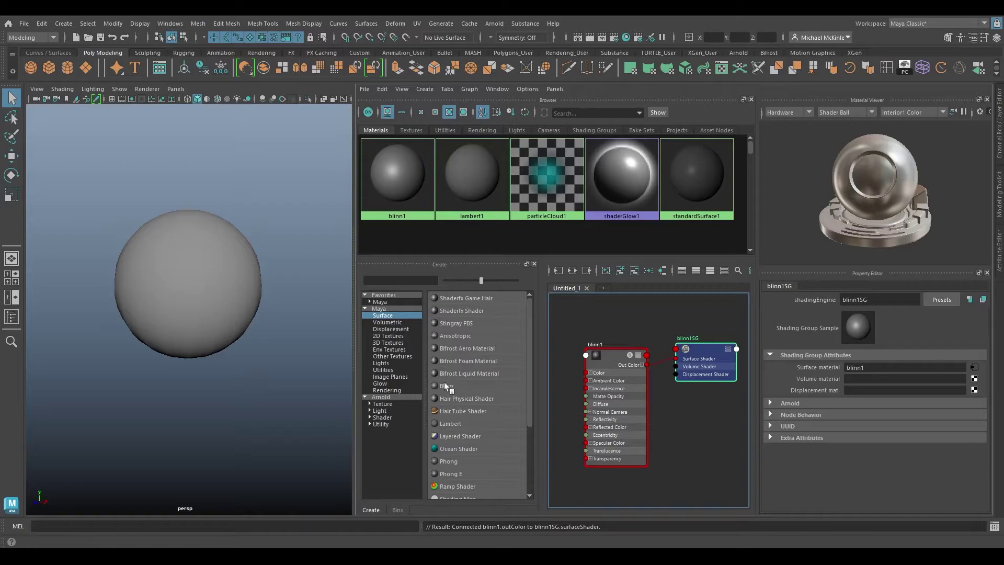
# - Create a Lambert material and expand the Hypershade to fill the workspace
pyautogui.click(445, 424)
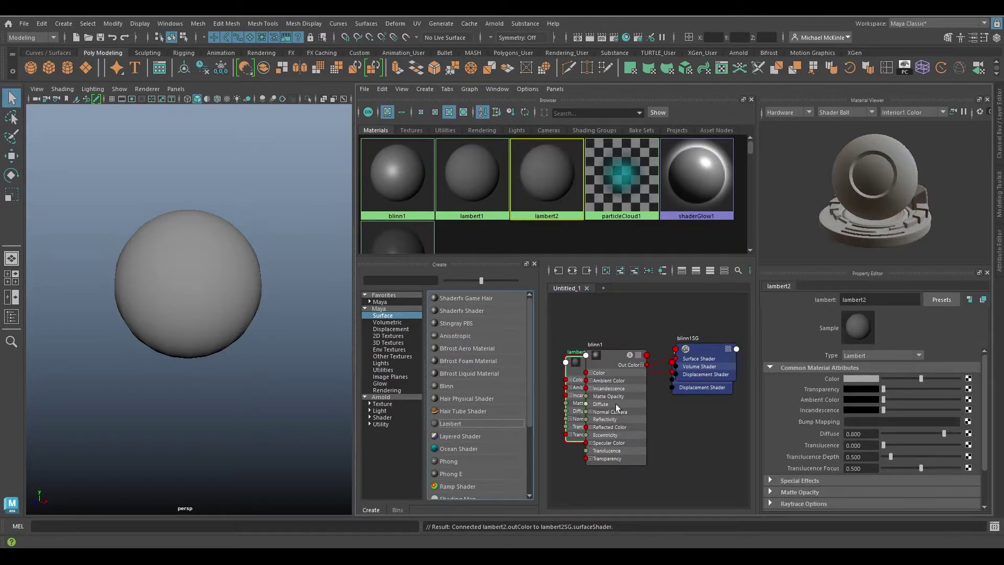
pyautogui.press('space')
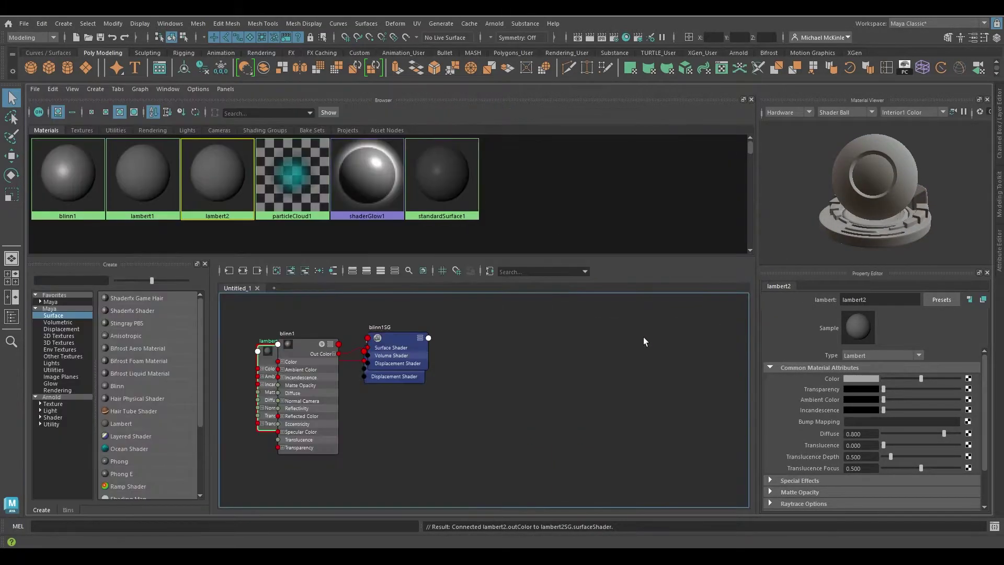
# - Separate the overlapping nodes in the graph so lambert2 with its shading group sits above and apart from blinn1 and blinn1SG
pyautogui.keyDown('alt'); pyautogui.moveTo(436, 333); pyautogui.dragTo(530, 338, button='middle'); pyautogui.keyUp('alt')
pyautogui.scroll(2, 511, 348)
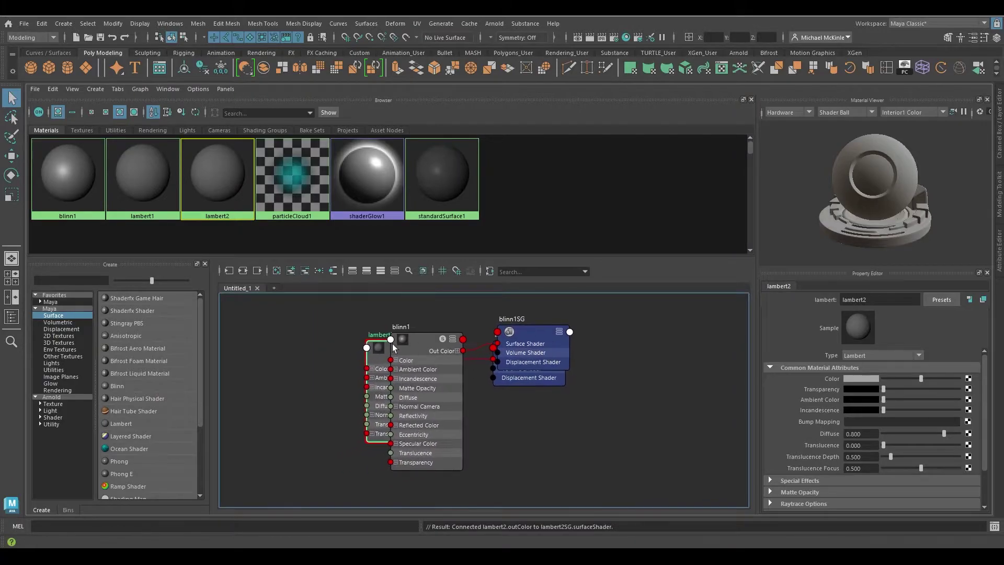
pyautogui.click(369, 349)
pyautogui.moveTo(419, 339); pyautogui.dragTo(484, 401)
pyautogui.moveTo(517, 316); pyautogui.dragTo(615, 393)
pyautogui.moveTo(534, 349); pyautogui.dragTo(534, 325)
pyautogui.moveTo(422, 350); pyautogui.dragTo(361, 340)
pyautogui.moveTo(527, 335); pyautogui.dragTo(462, 326)
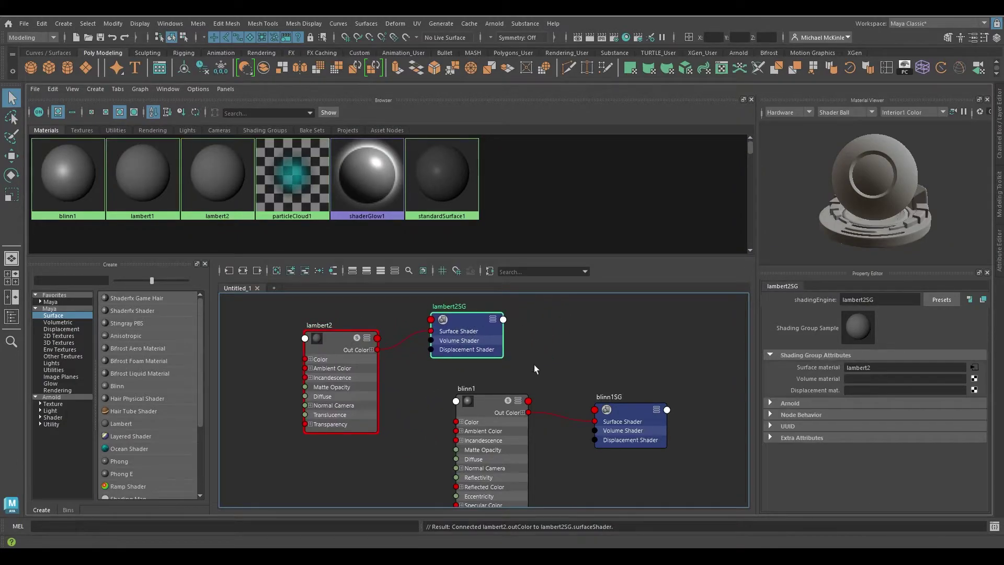
pyautogui.click(318, 272)
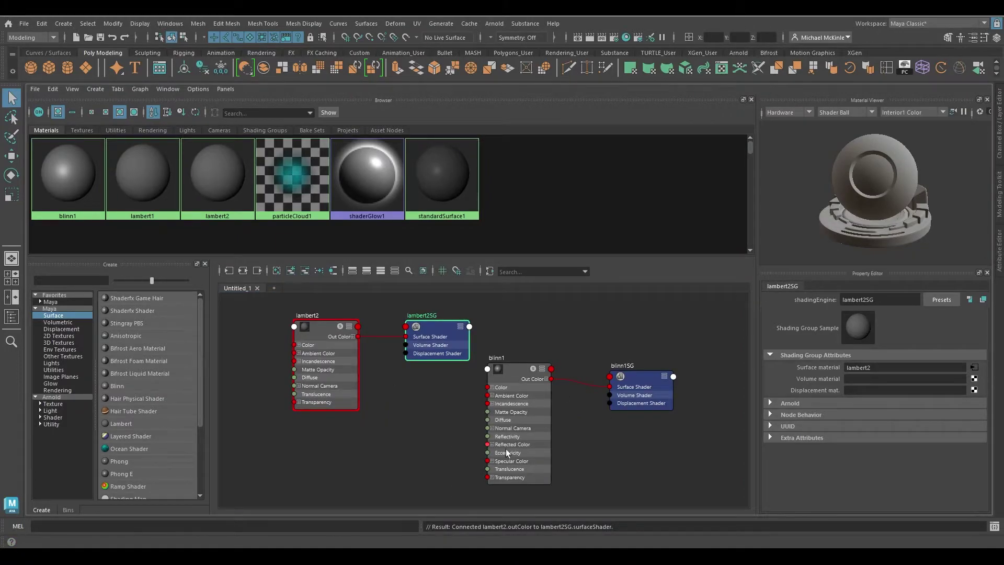
# - Compare the lambert2 and blinn1 materials by selecting each in turn, ending on blinn1
pyautogui.click(405, 401)
pyautogui.click(313, 351)
pyautogui.click(465, 418)
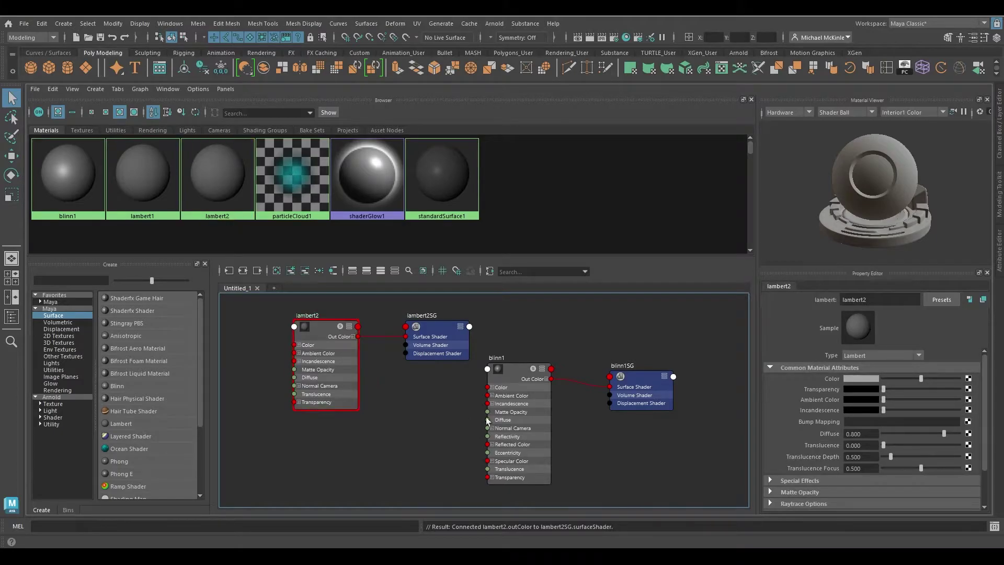
pyautogui.click(235, 188)
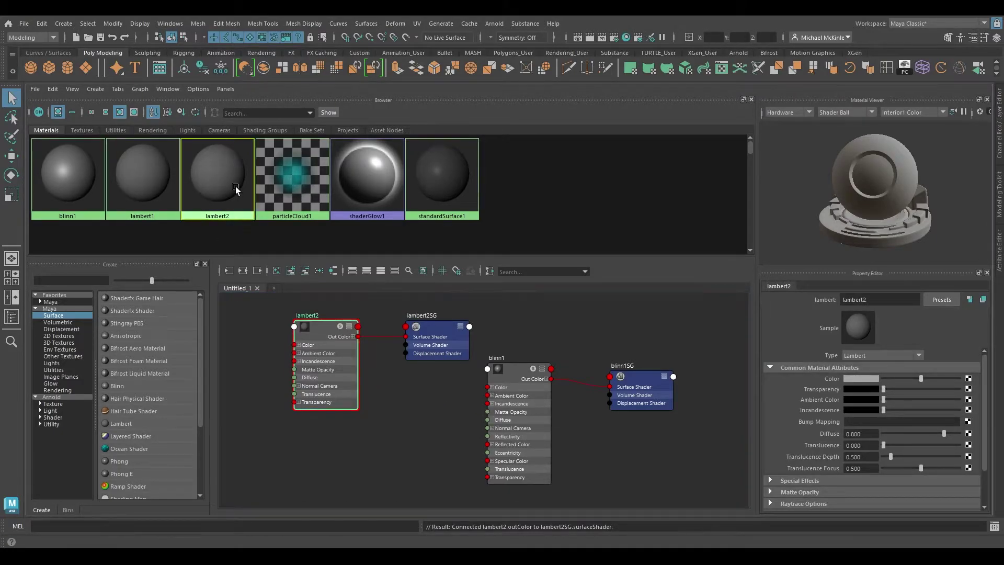
pyautogui.click(74, 171)
pyautogui.click(216, 188)
pyautogui.click(65, 161)
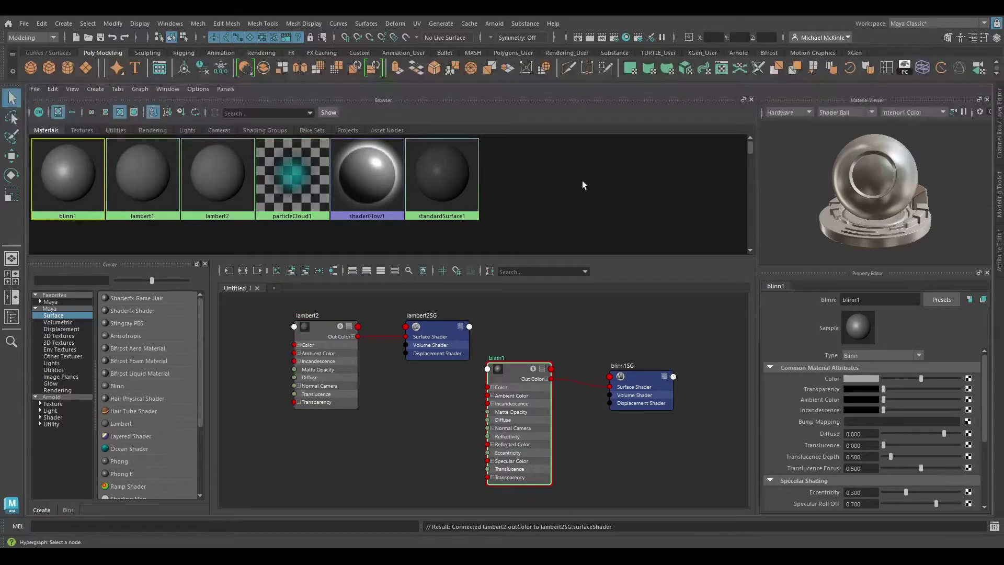
# - Inspect the shader ball preview up close from several angles, comparing the highlights of blinn1 with the surface of lambert2
pyautogui.moveTo(858, 209); pyautogui.dragTo(788, 212)
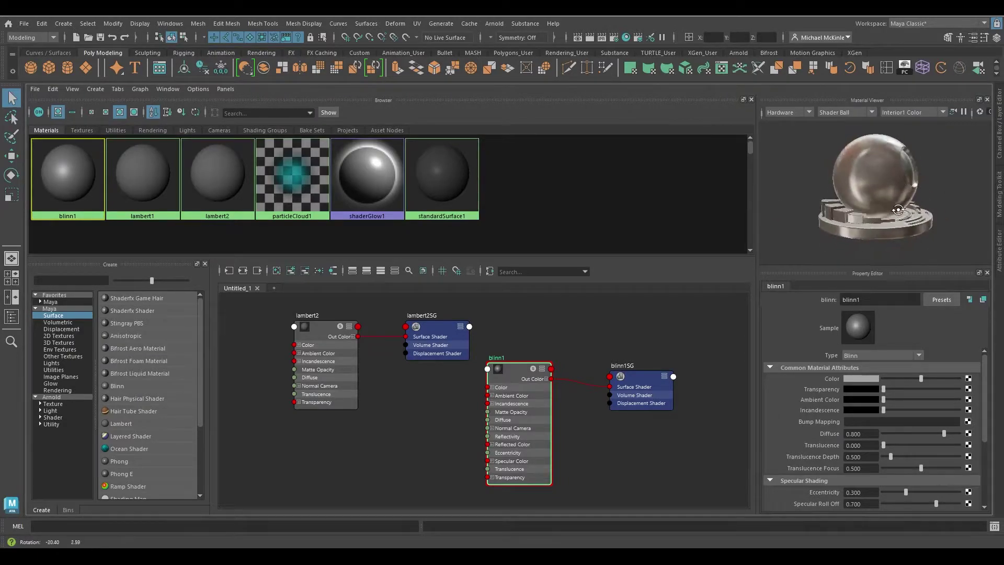
pyautogui.moveTo(926, 230); pyautogui.dragTo(881, 191, button='right')
pyautogui.keyDown('alt'); pyautogui.moveTo(881, 190); pyautogui.dragTo(912, 192); pyautogui.keyUp('alt')
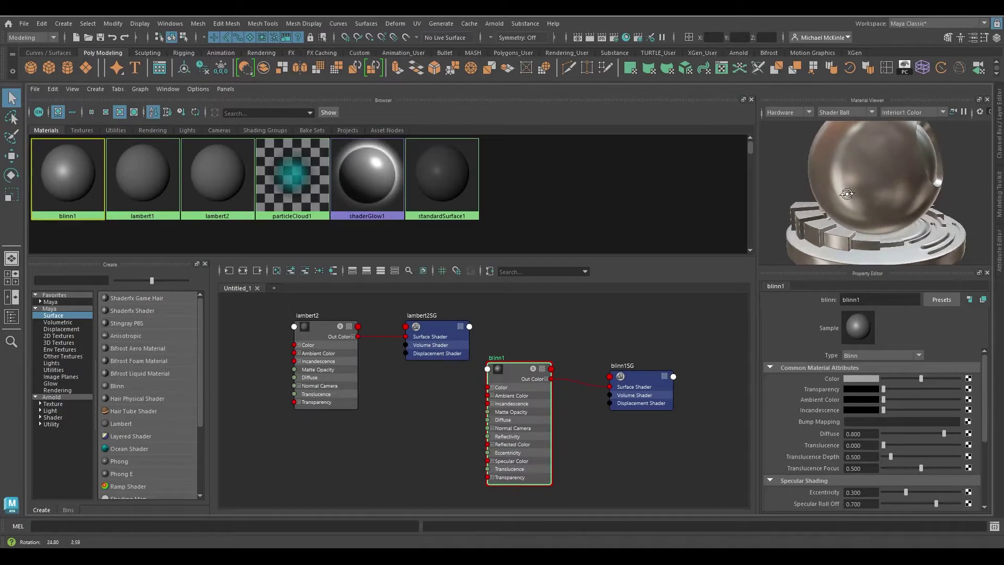
pyautogui.click(229, 177)
pyautogui.keyDown('alt'); pyautogui.moveTo(904, 183); pyautogui.dragTo(941, 170); pyautogui.keyUp('alt')
pyautogui.click(68, 175)
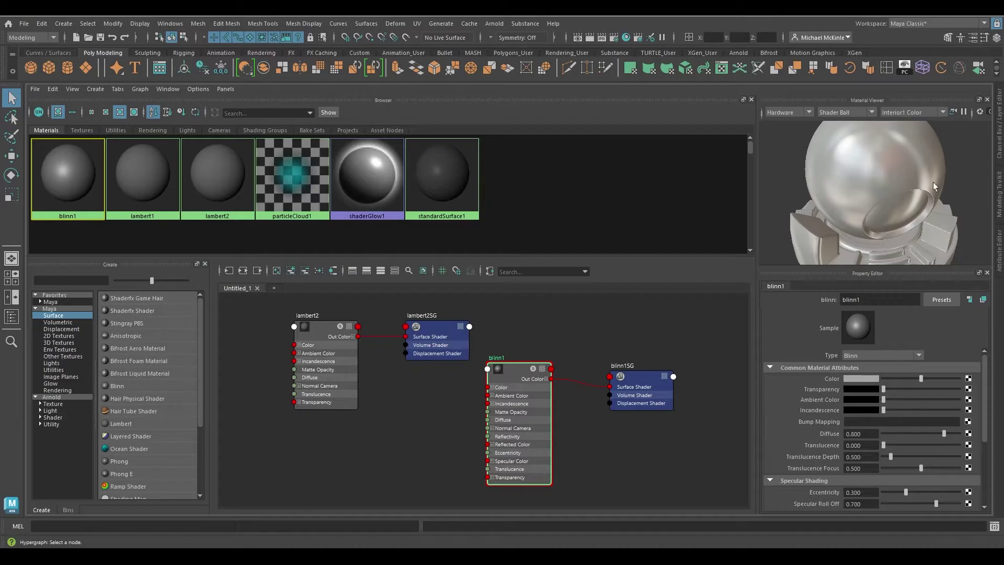
pyautogui.moveTo(867, 191)
pyautogui.keyDown('alt'); pyautogui.mouseDown()
pyautogui.moveTo(856, 217)
pyautogui.moveTo(854, 204)
pyautogui.moveTo(984, 198)
pyautogui.moveTo(794, 182)
pyautogui.moveTo(877, 185)
pyautogui.moveTo(852, 183)
pyautogui.mouseUp(); pyautogui.keyUp('alt')
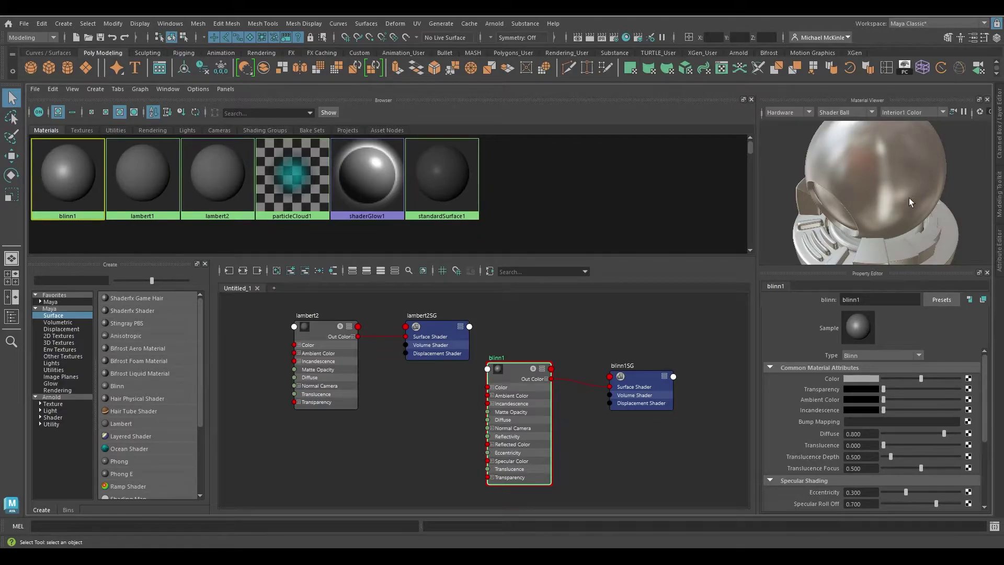
pyautogui.click(217, 175)
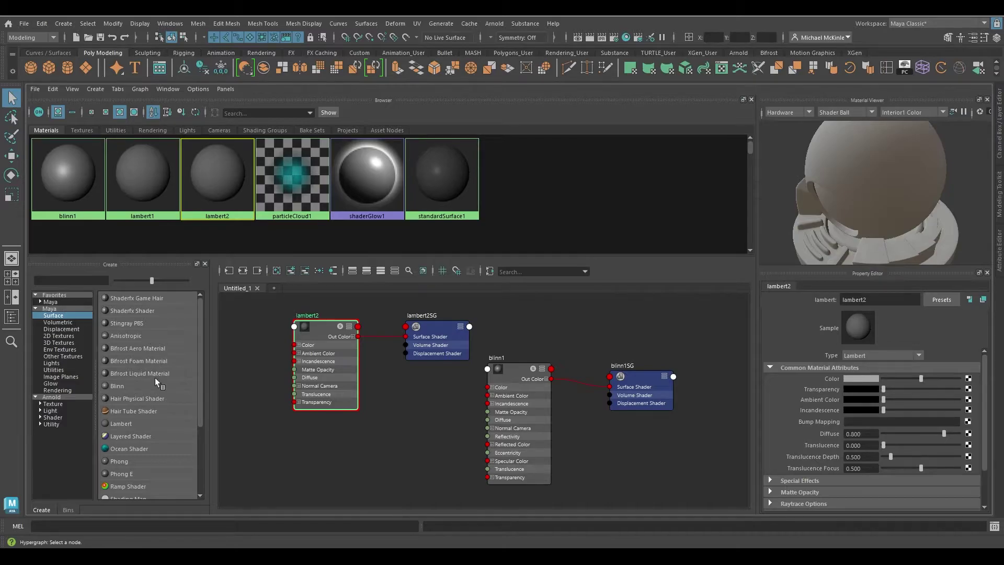
# - Look through the remaining Surface shaders available for creation, down to Use Background
pyautogui.scroll(-2, 202, 348)
pyautogui.scroll(-1, 203, 360)
pyautogui.scroll(-1, 205, 361)
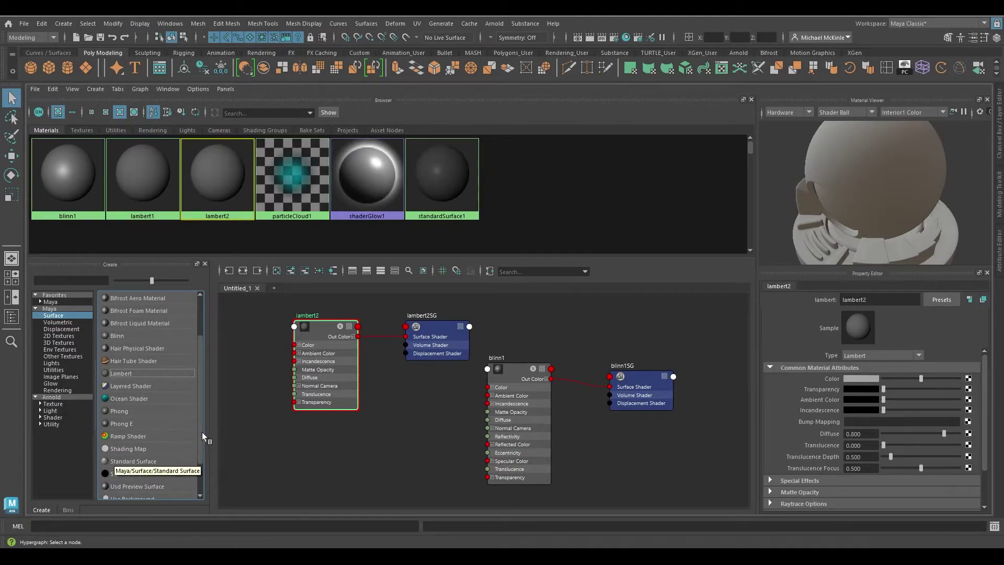
pyautogui.scroll(-1, 204, 439)
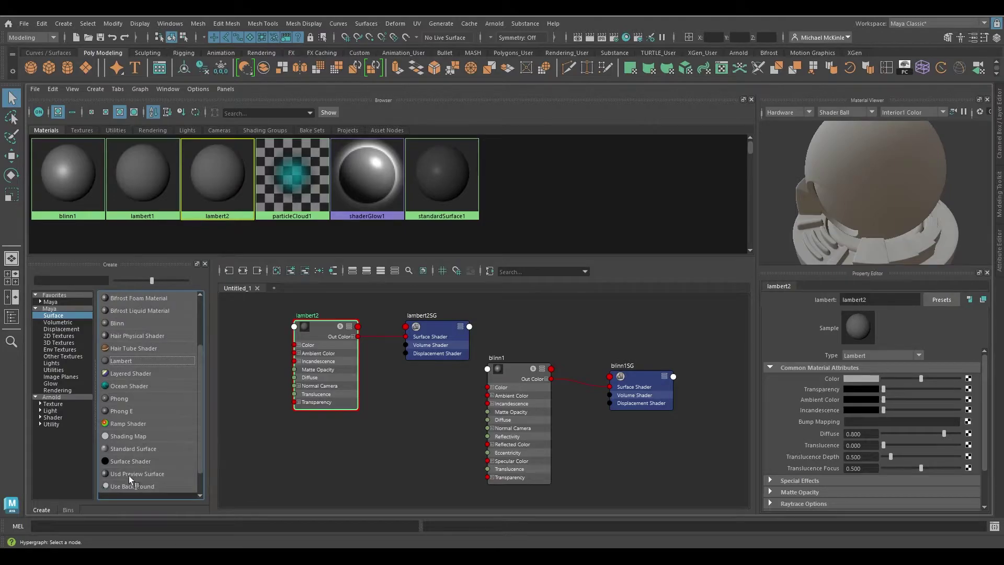
pyautogui.moveTo(199, 457); pyautogui.dragTo(208, 417)
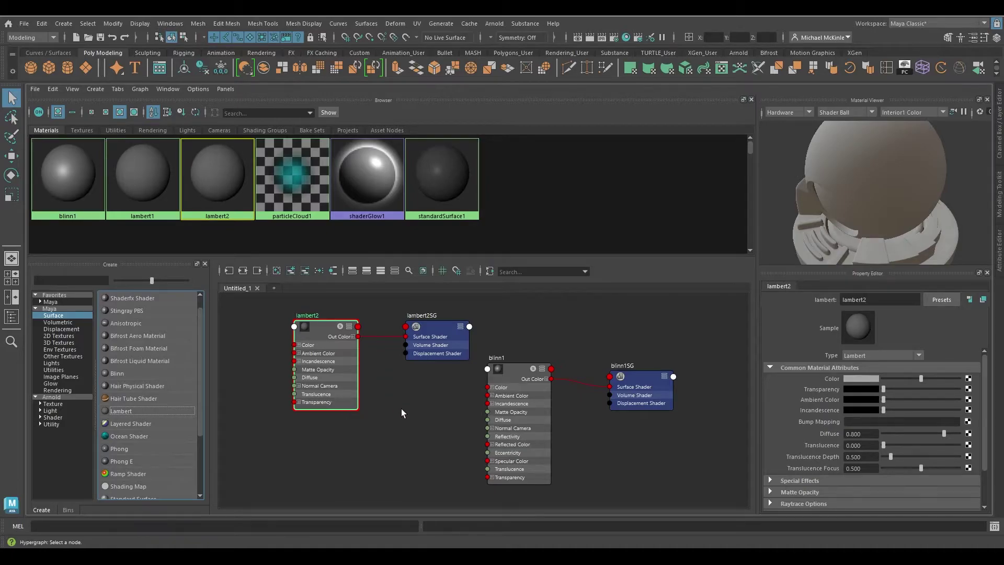
# - Place the lambert2 node directly beside the blinn1 node in the graph so their attribute lists can be compared
pyautogui.scroll(2, 401, 409)
pyautogui.scroll(1, 451, 403)
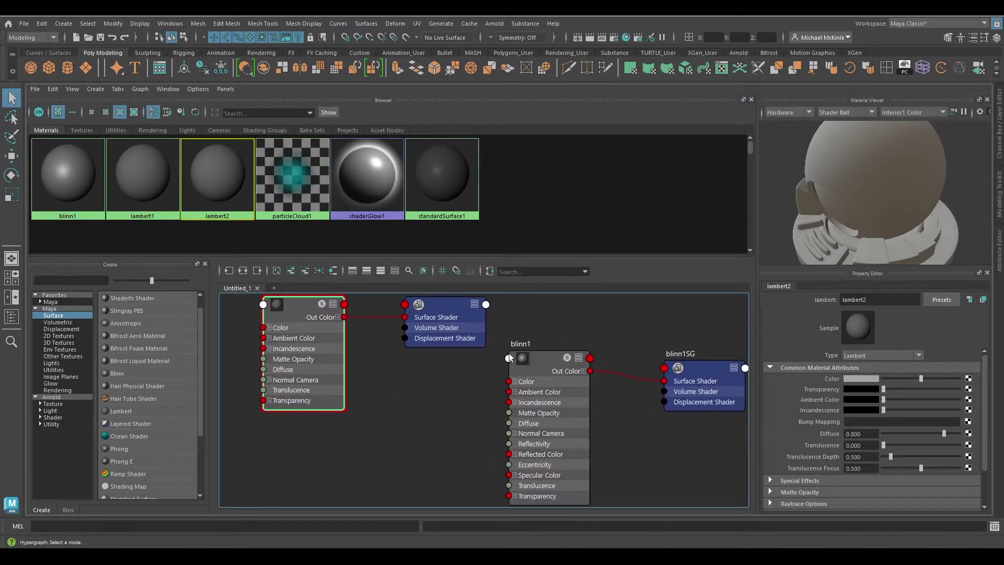
pyautogui.moveTo(296, 310); pyautogui.dragTo(442, 370)
pyautogui.keyDown('alt'); pyautogui.moveTo(376, 387); pyautogui.dragTo(335, 364, button='middle'); pyautogui.keyUp('alt')
pyautogui.scroll(3, 387, 384)
pyautogui.scroll(-3, 387, 383)
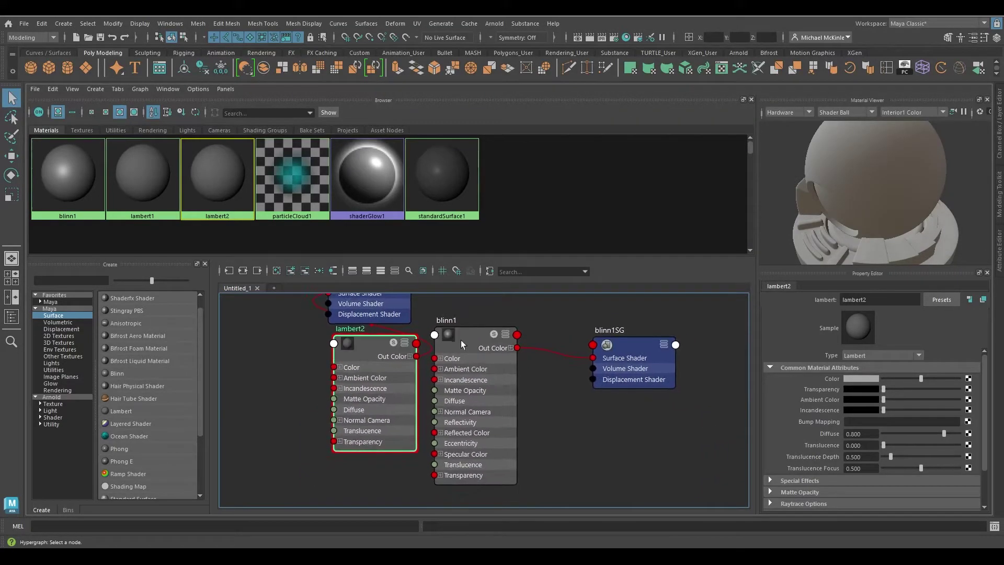
pyautogui.moveTo(370, 346); pyautogui.dragTo(362, 348)
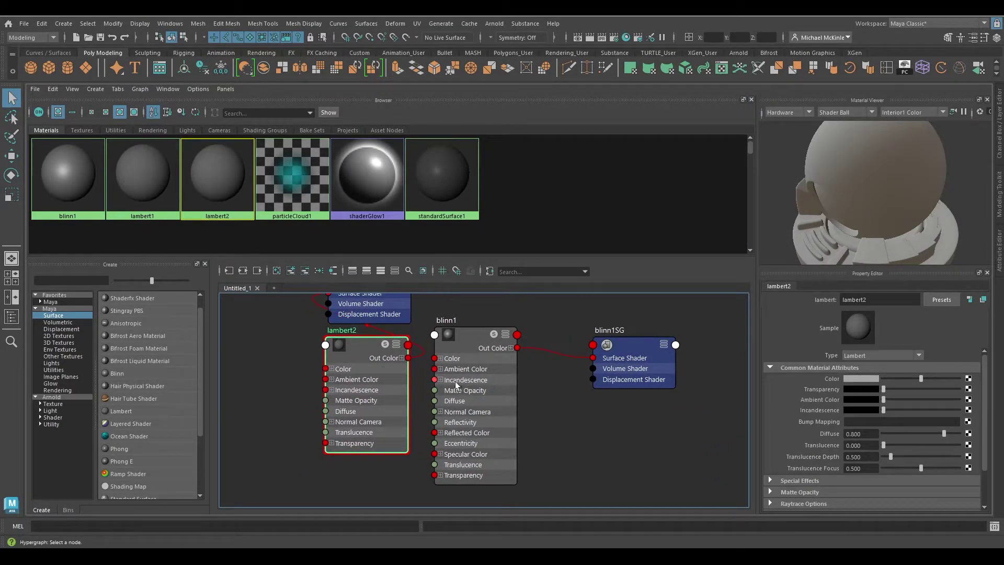
# - Alternate between the blinn1 and lambert2 nodes to compare their previews and common material attributes
pyautogui.click(471, 339)
pyautogui.click(362, 346)
pyautogui.click(473, 333)
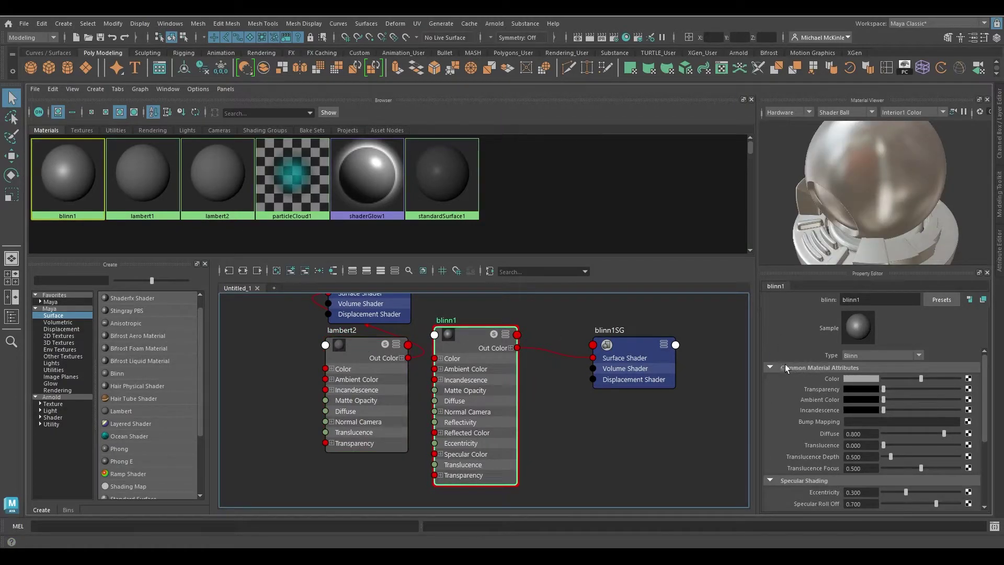
pyautogui.click(356, 346)
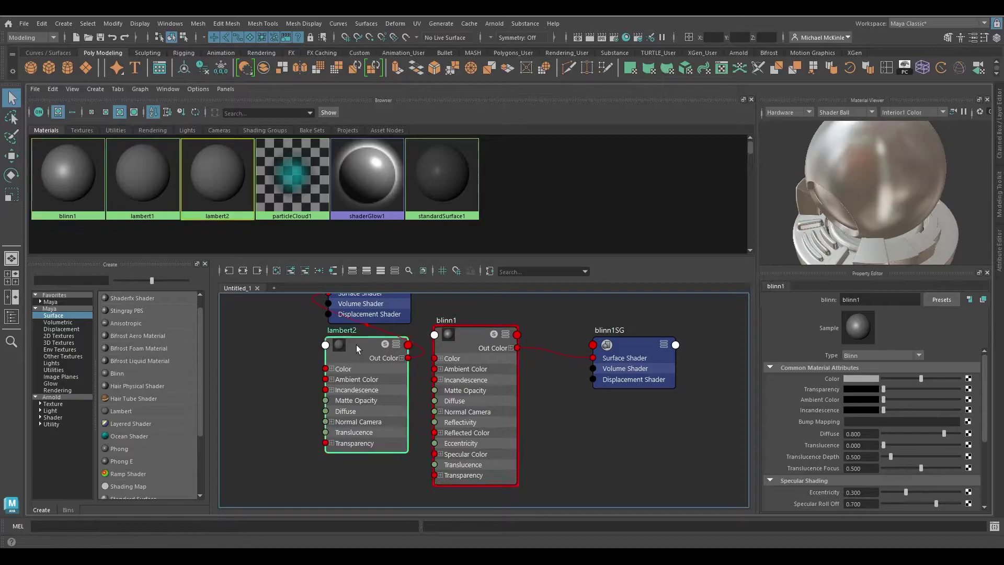
pyautogui.click(476, 339)
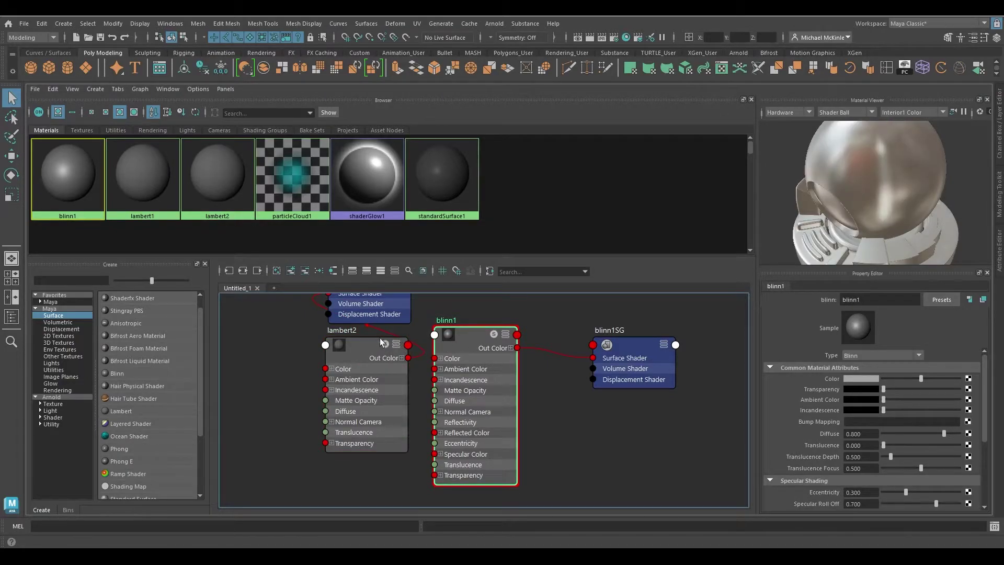
pyautogui.click(359, 347)
pyautogui.click(460, 341)
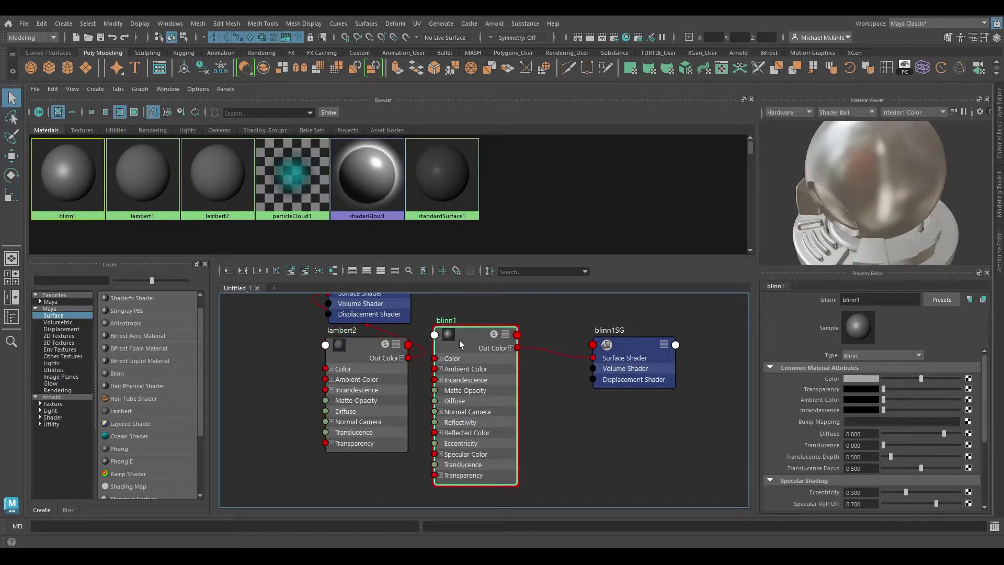
# - Compare the further attribute sections of lambert2 and blinn1, checking which one includes Specular Shading
pyautogui.click(375, 344)
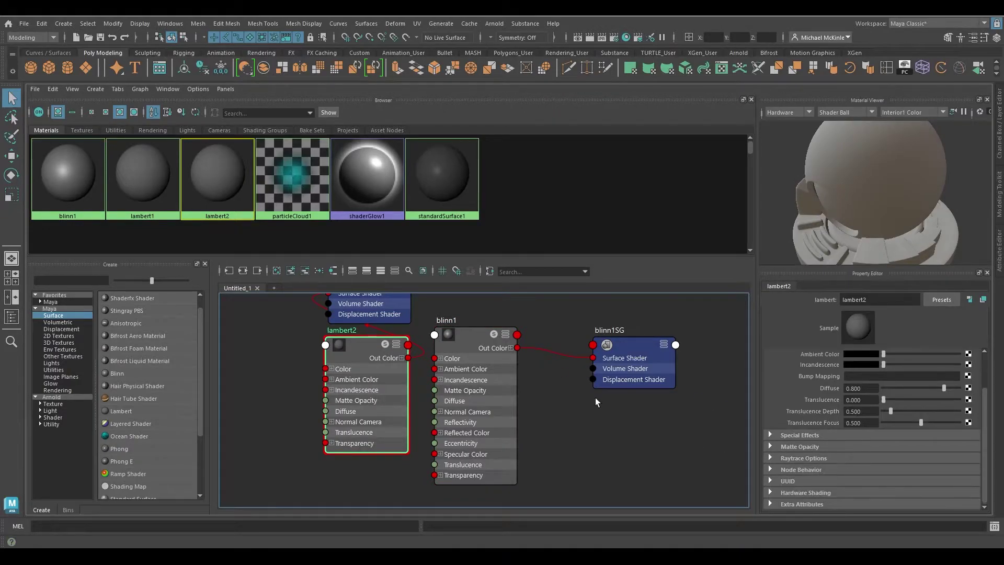
pyautogui.click(475, 343)
pyautogui.click(795, 388)
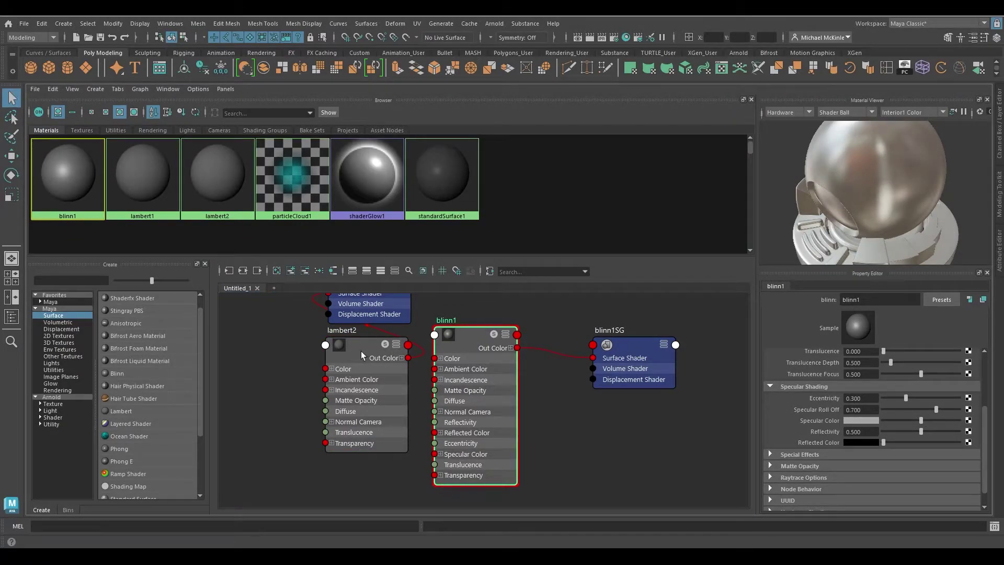
pyautogui.moveTo(362, 347); pyautogui.dragTo(352, 344)
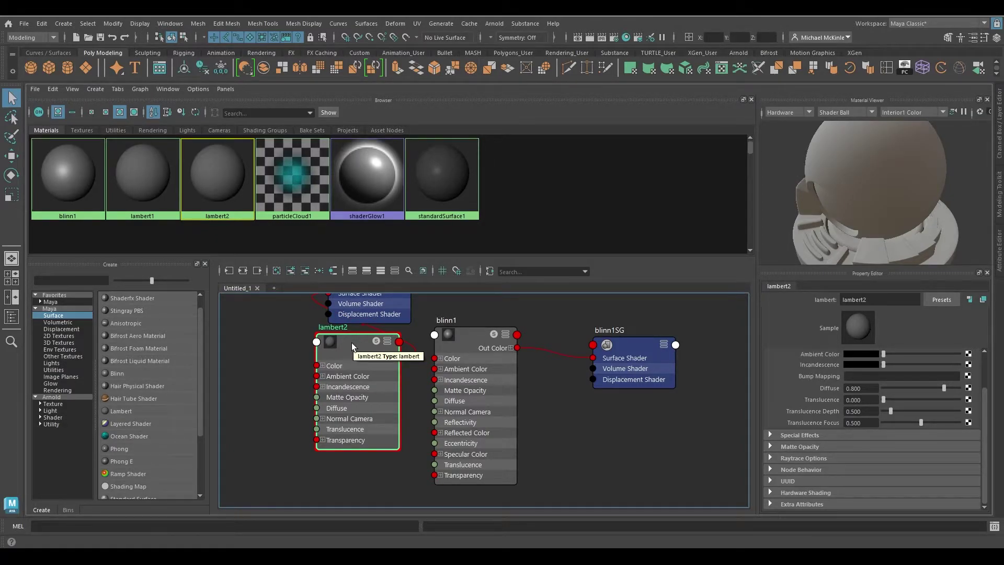
pyautogui.moveTo(352, 343); pyautogui.dragTo(354, 351)
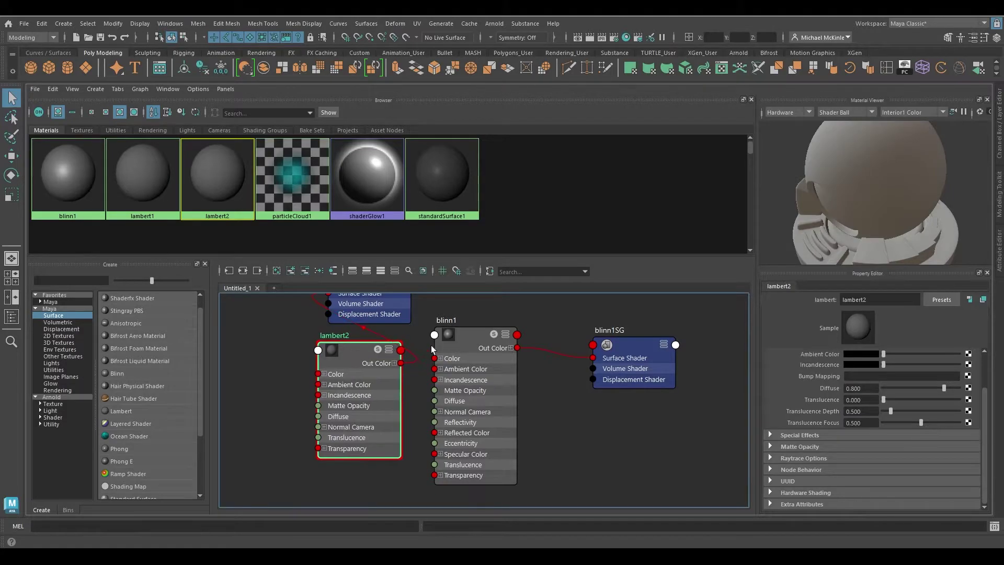
# - Set blinn1's Reflectivity to 0.035, then darken its Specular Color to black and raise it to a medium-dark grey
pyautogui.moveTo(457, 340); pyautogui.dragTo(472, 341)
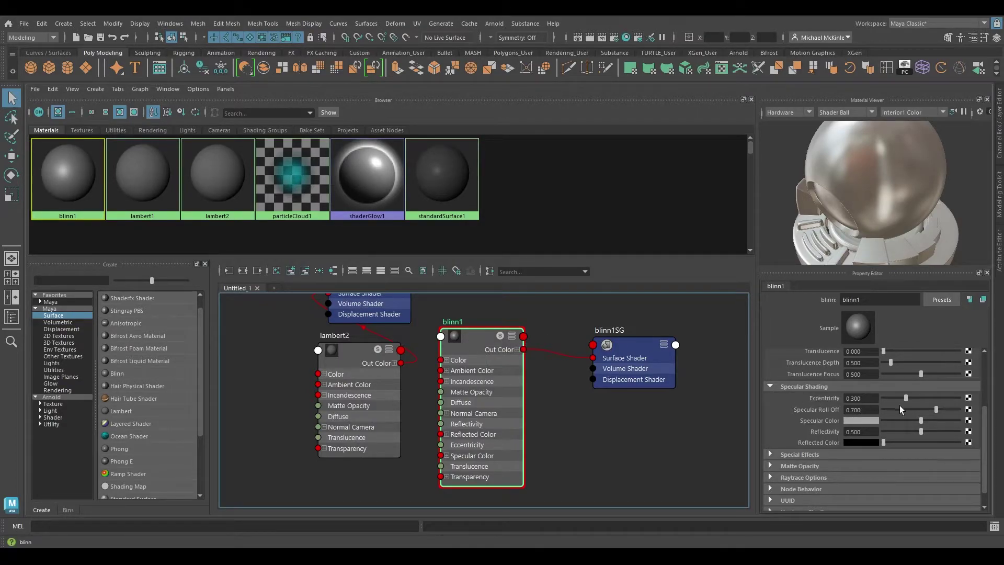
pyautogui.moveTo(923, 431); pyautogui.dragTo(886, 431)
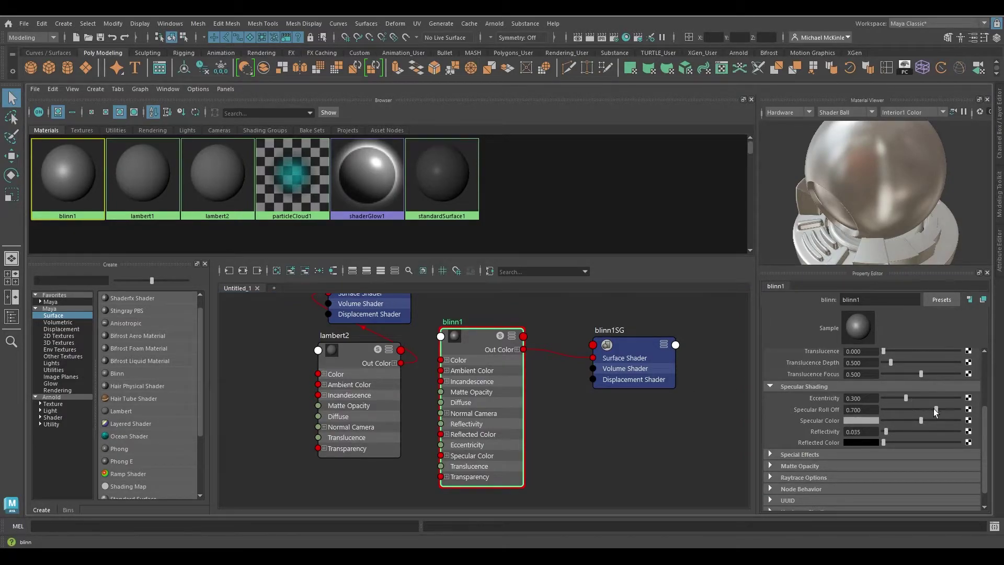
pyautogui.moveTo(918, 419); pyautogui.dragTo(887, 413)
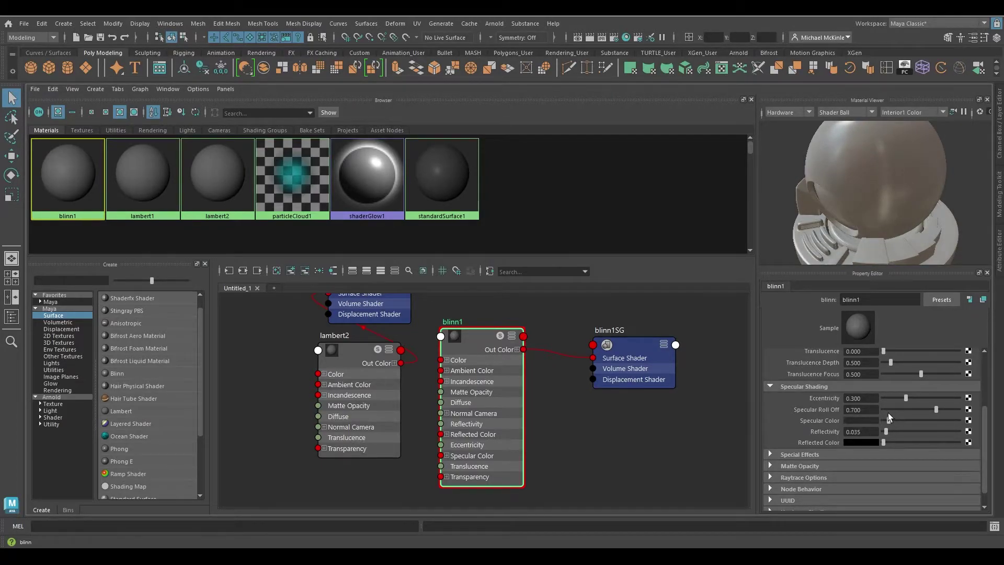
pyautogui.keyDown('alt'); pyautogui.moveTo(896, 221); pyautogui.dragTo(835, 204); pyautogui.keyUp('alt')
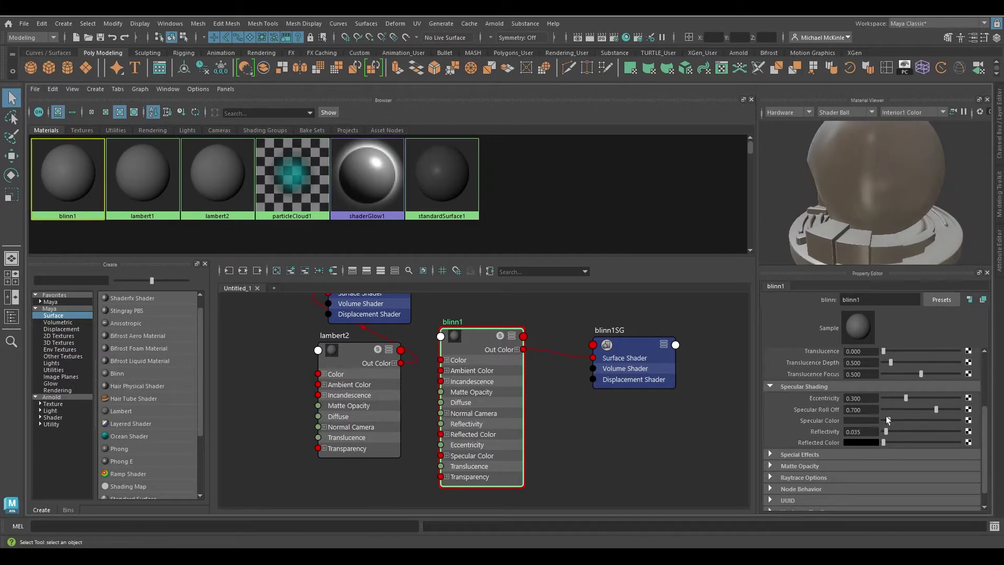
pyautogui.moveTo(889, 422)
pyautogui.mouseDown()
pyautogui.moveTo(924, 422)
pyautogui.moveTo(902, 422)
pyautogui.mouseUp()
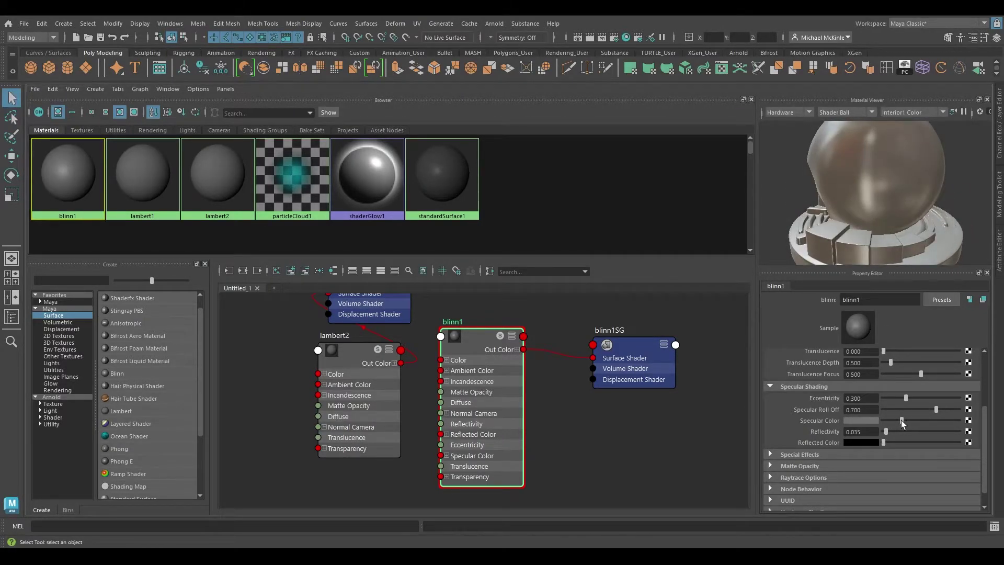
# - Move the lambert2 node up and away from blinn1 so both material networks stand apart in the graph
pyautogui.scroll(3, 910, 413)
pyautogui.scroll(2, 936, 420)
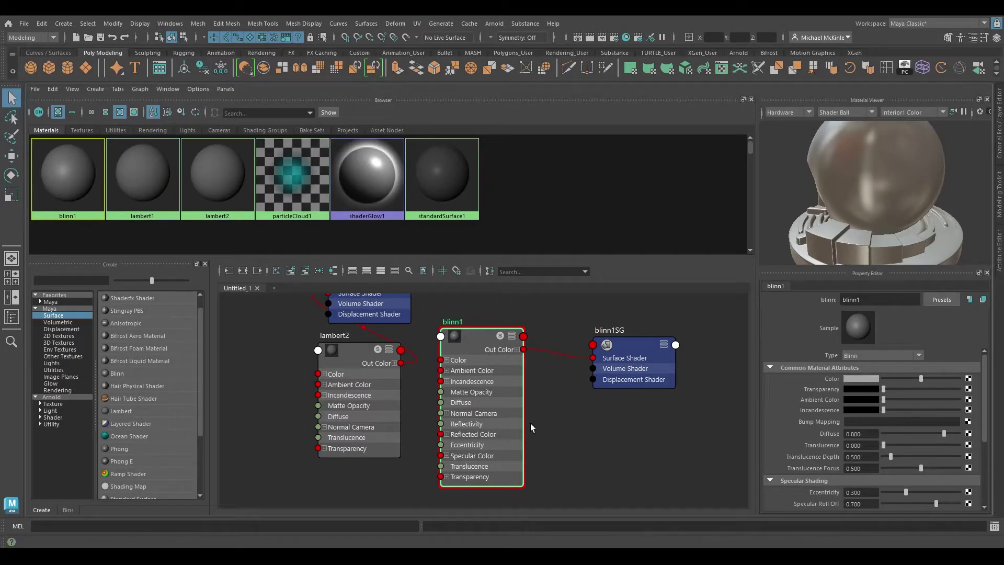
pyautogui.keyDown('alt'); pyautogui.moveTo(349, 358); pyautogui.dragTo(411, 386, button='middle'); pyautogui.keyUp('alt')
pyautogui.moveTo(410, 385); pyautogui.dragTo(290, 325)
pyautogui.scroll(-4, 408, 371)
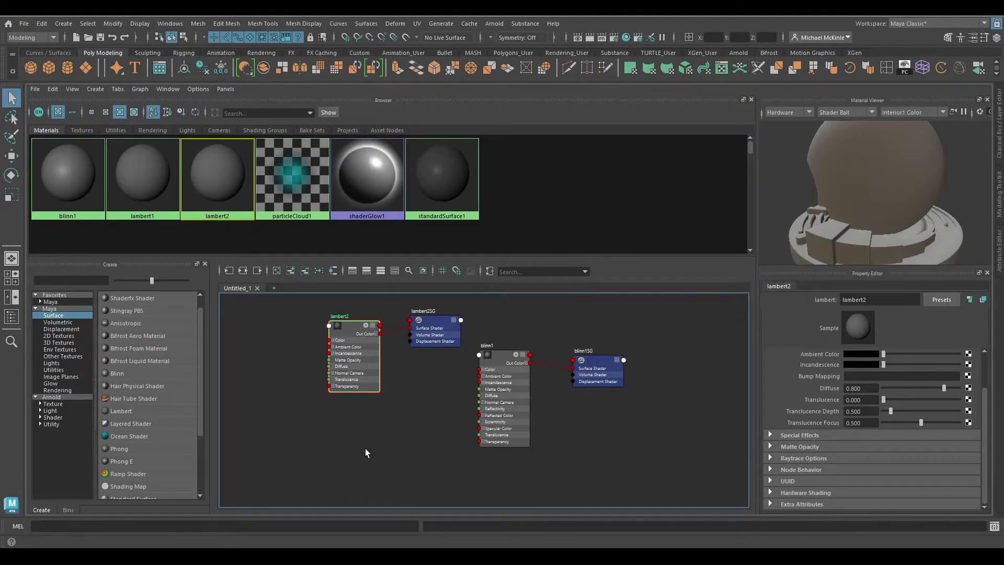
pyautogui.click(336, 438)
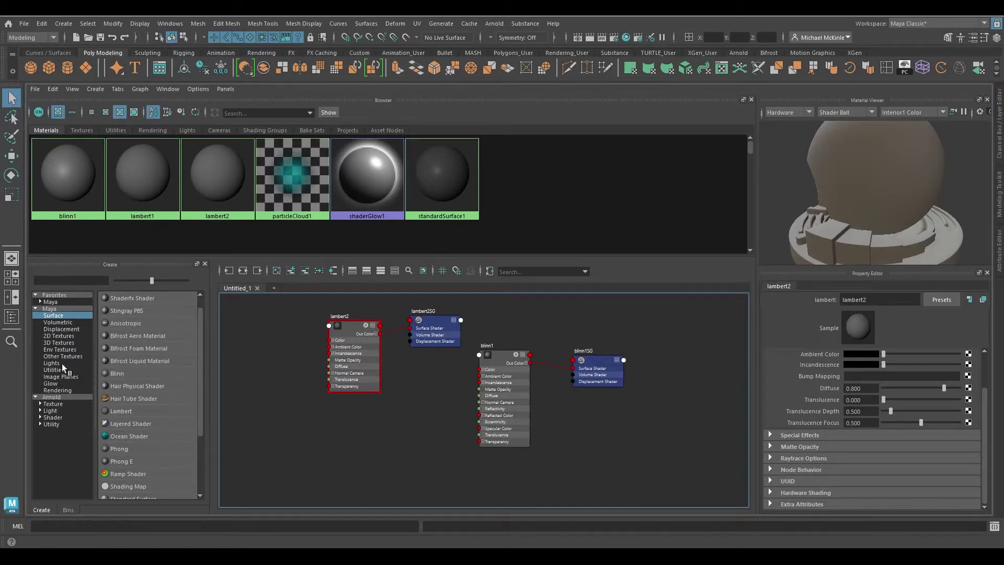
# - Browse the Maya node categories Surface, 2D Textures, 3D Textures, Env Textures and Other Textures, finishing on 2D Textures
pyautogui.click(53, 317)
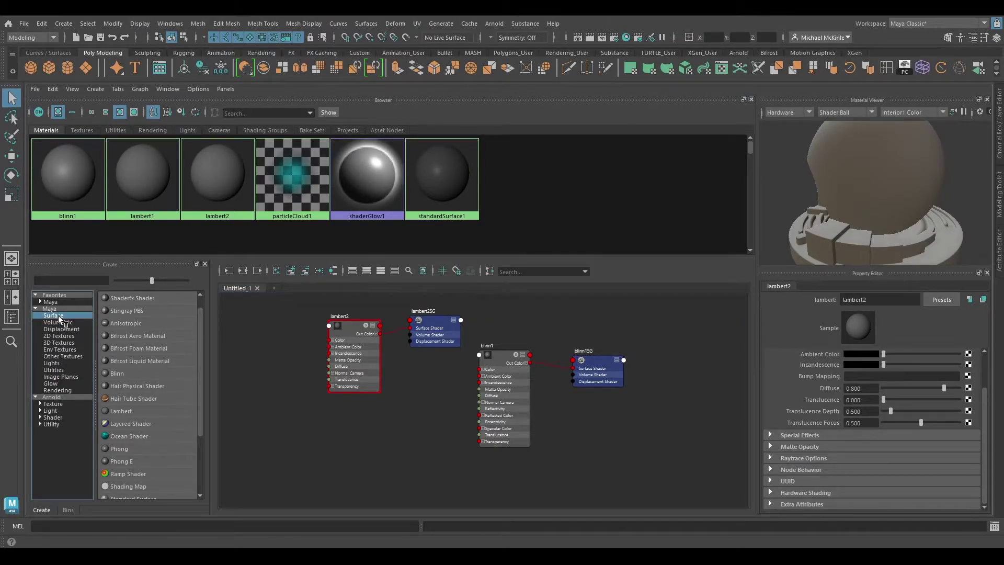
pyautogui.click(69, 337)
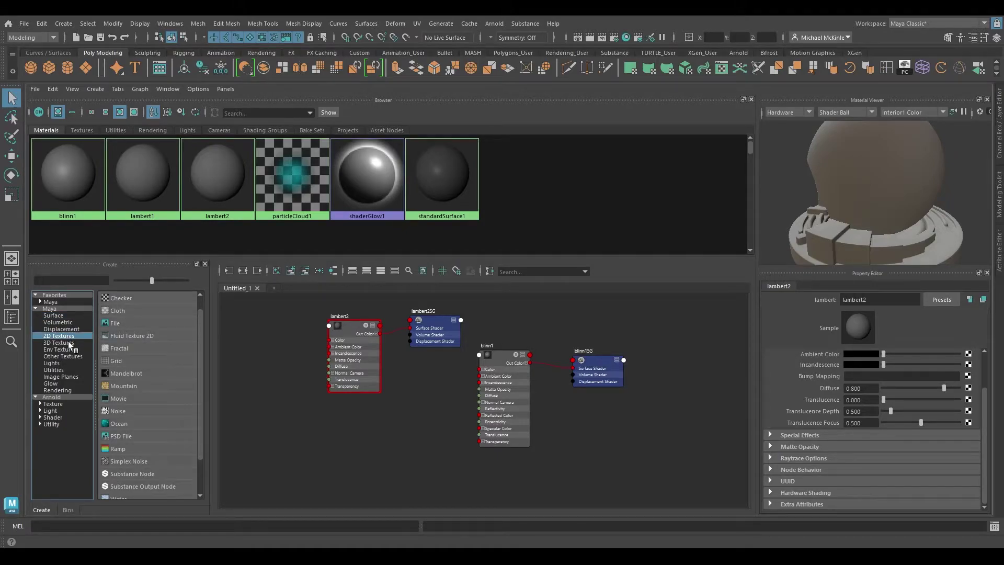
pyautogui.click(68, 343)
pyautogui.click(69, 349)
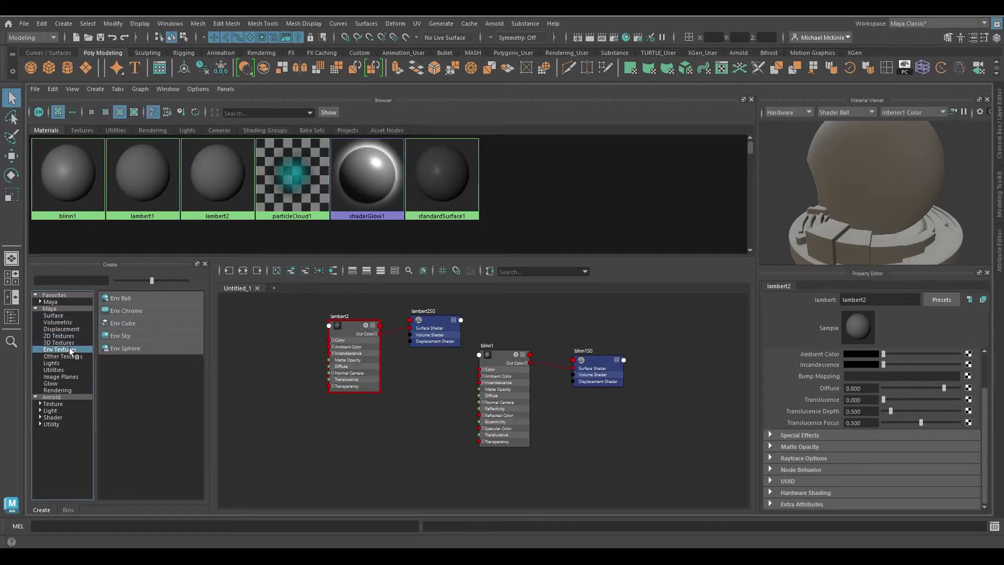
pyautogui.click(57, 356)
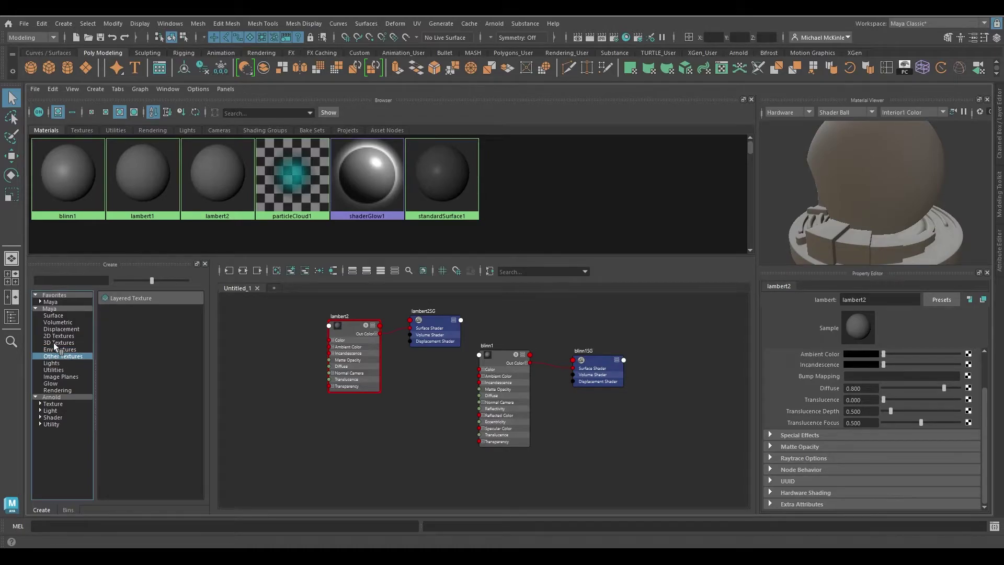
pyautogui.click(59, 336)
pyautogui.click(62, 343)
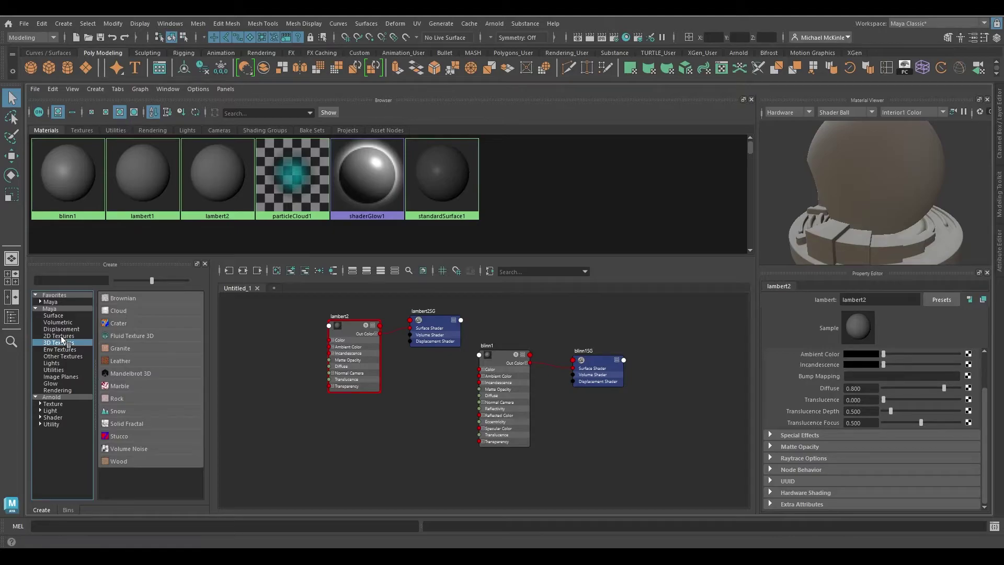
pyautogui.click(61, 337)
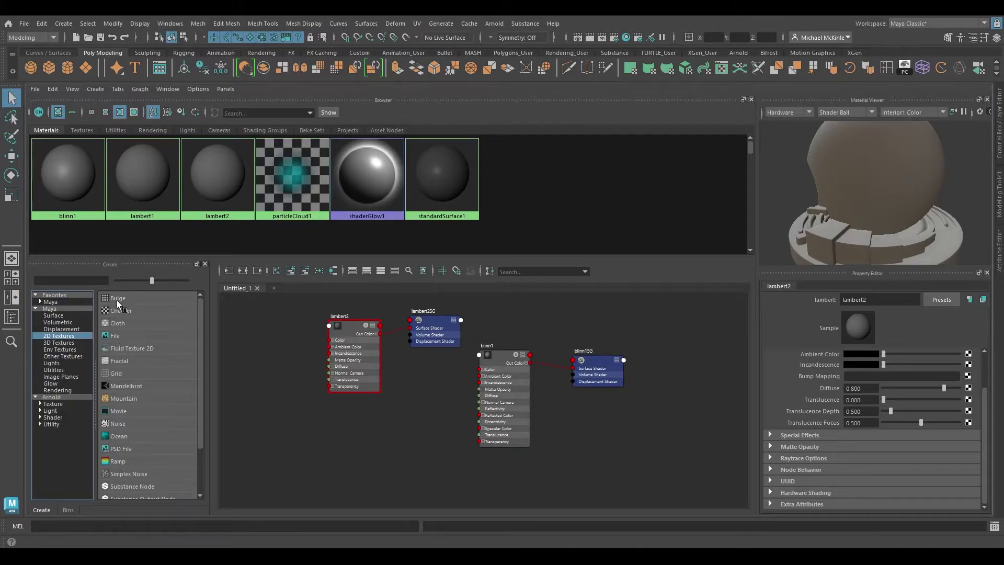
# - Create a File texture node and delete it together with its placement node
pyautogui.click(116, 334)
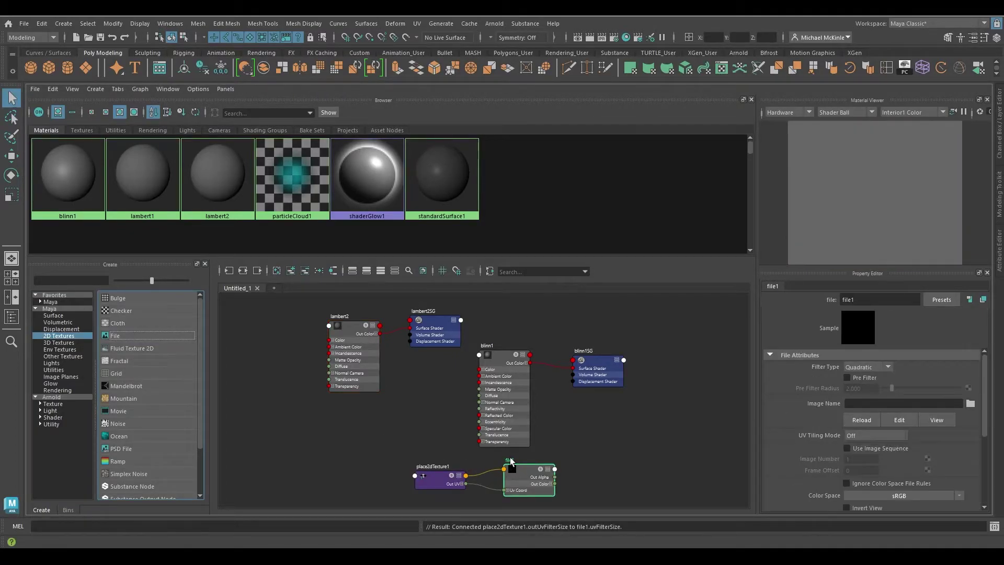
pyautogui.keyDown('alt'); pyautogui.moveTo(510, 457); pyautogui.dragTo(476, 416, button='middle'); pyautogui.keyUp('alt')
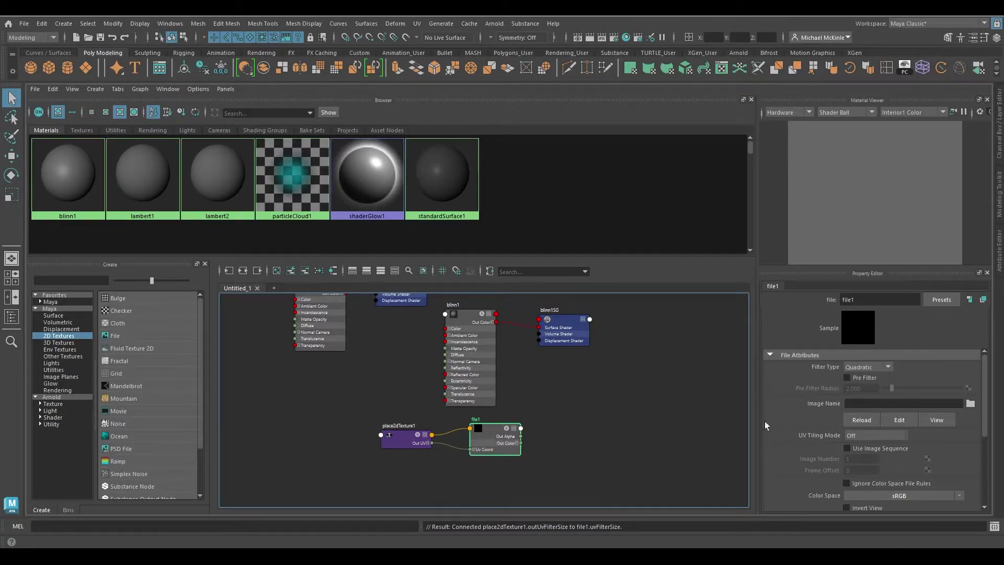
pyautogui.moveTo(522, 501); pyautogui.dragTo(369, 437)
pyautogui.press('Delete')
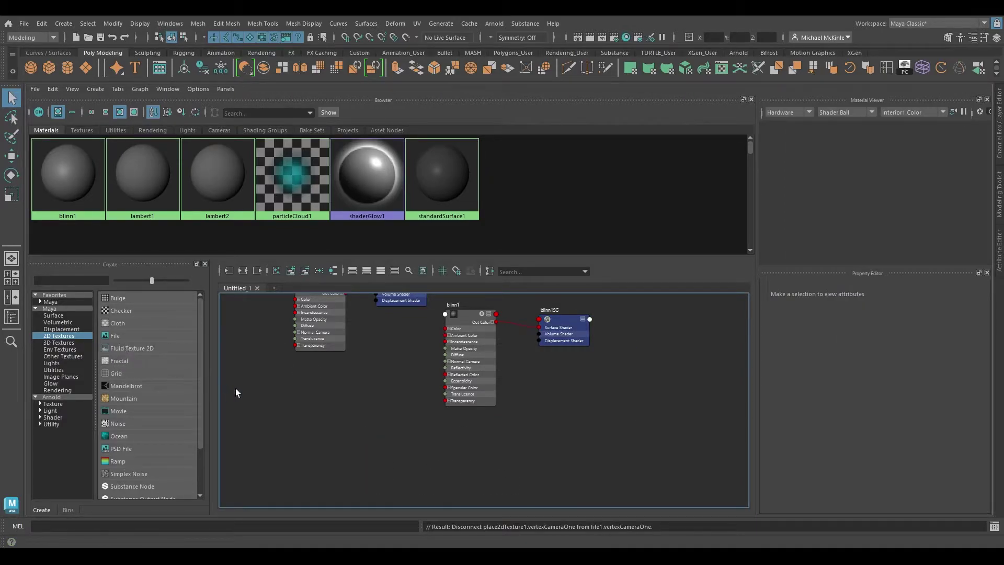
# - Create a Checker texture and position it with its placement node below lambert2 in the graph
pyautogui.click(125, 310)
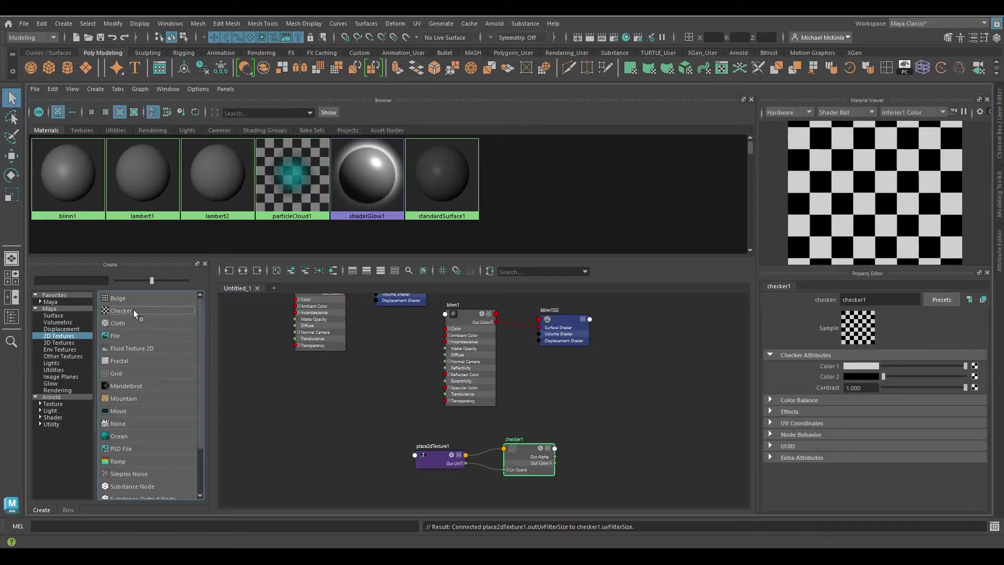
pyautogui.moveTo(426, 430); pyautogui.dragTo(344, 399)
pyautogui.scroll(3, 385, 448)
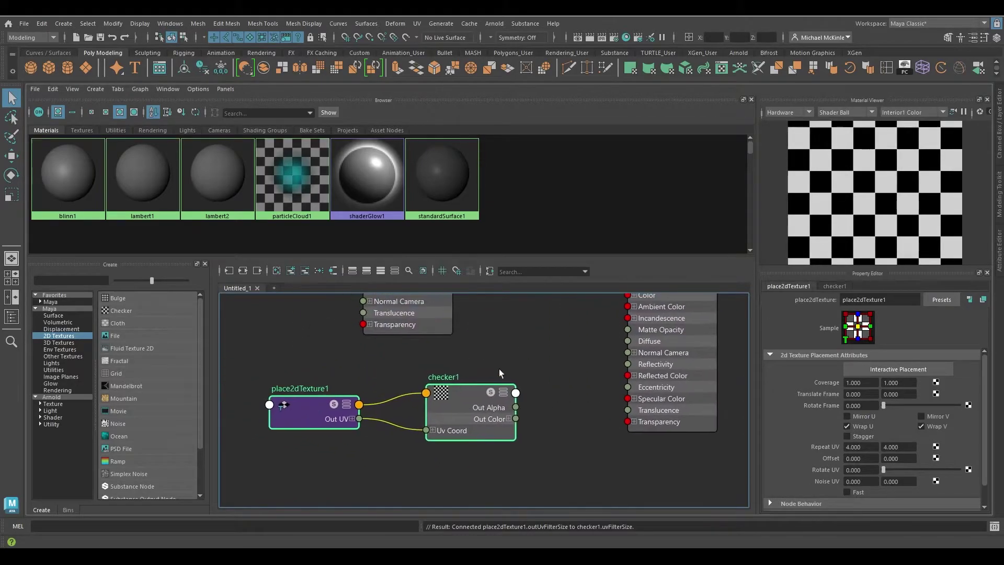
pyautogui.scroll(2, 484, 457)
pyautogui.scroll(-2, 563, 397)
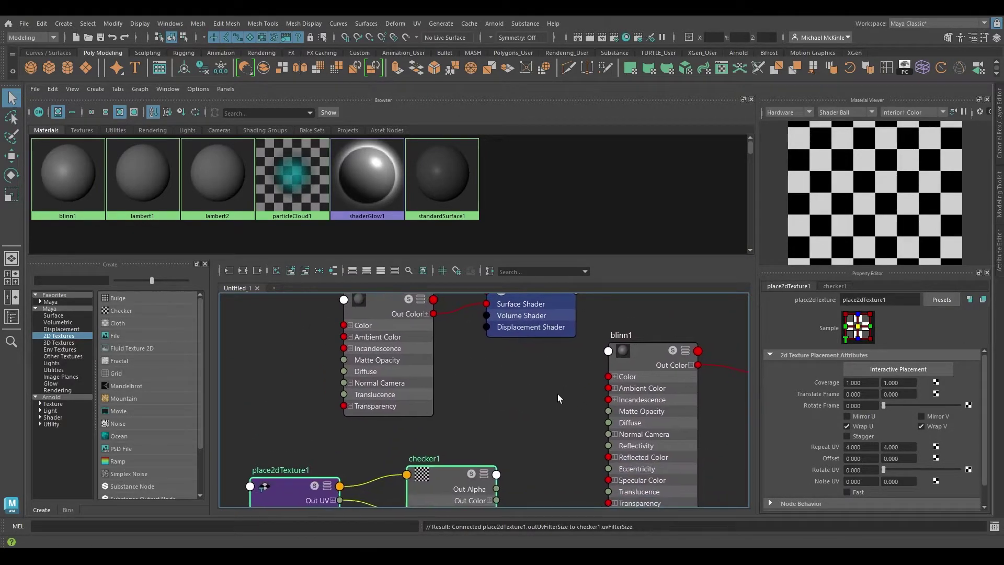
pyautogui.scroll(-4, 487, 403)
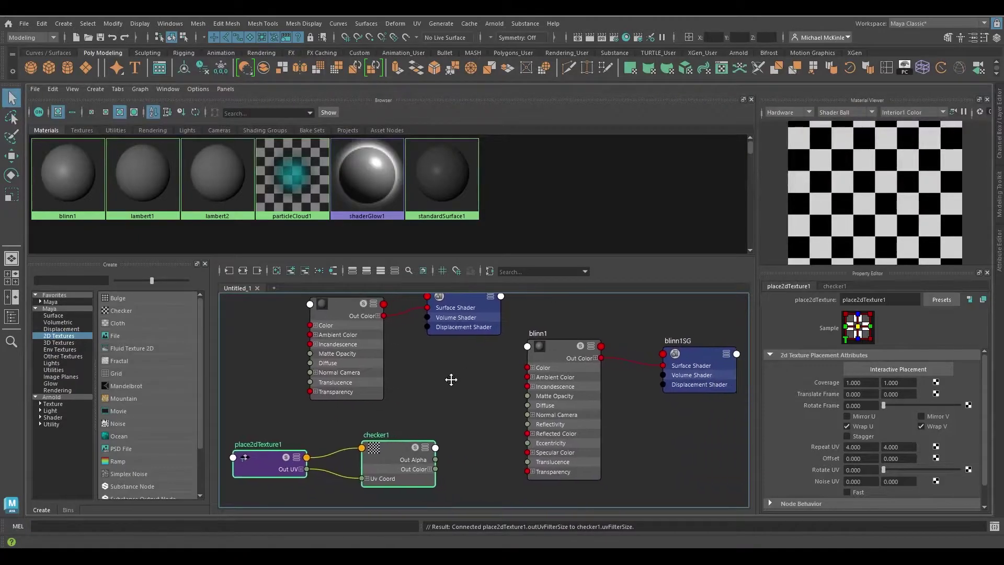
pyautogui.moveTo(439, 381); pyautogui.dragTo(437, 388, button='middle')
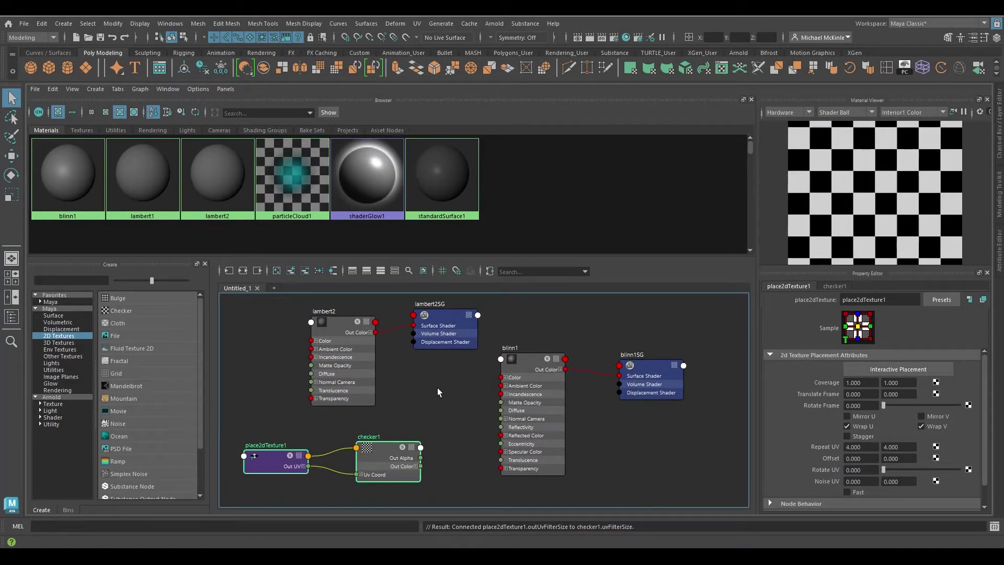
# - Tidy the material networks by moving lambert2 and lambert2SG up slightly and aligning blinn1SG beside blinn1
pyautogui.click(445, 314)
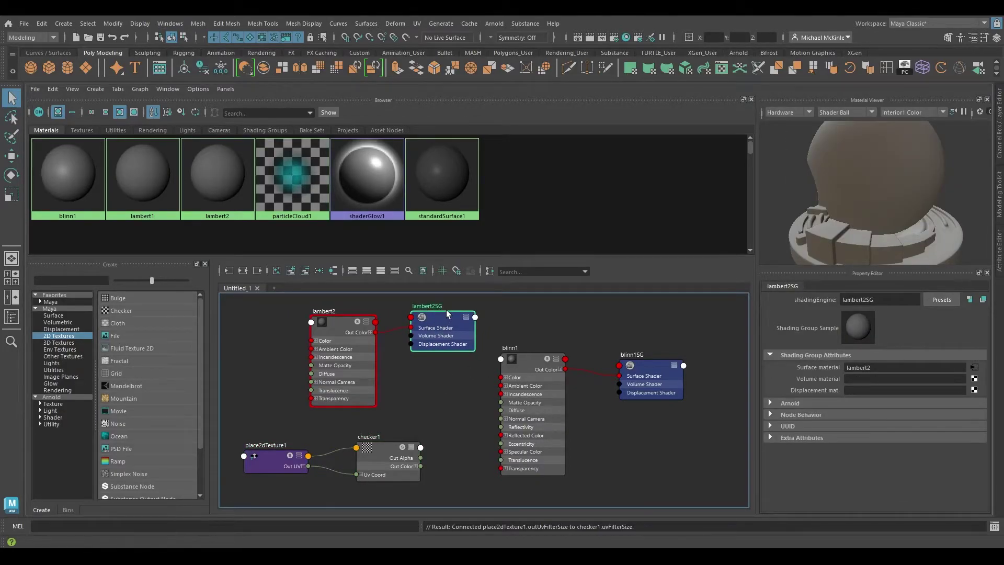
pyautogui.moveTo(444, 326)
pyautogui.mouseDown()
pyautogui.moveTo(453, 324)
pyautogui.moveTo(444, 325)
pyautogui.mouseUp()
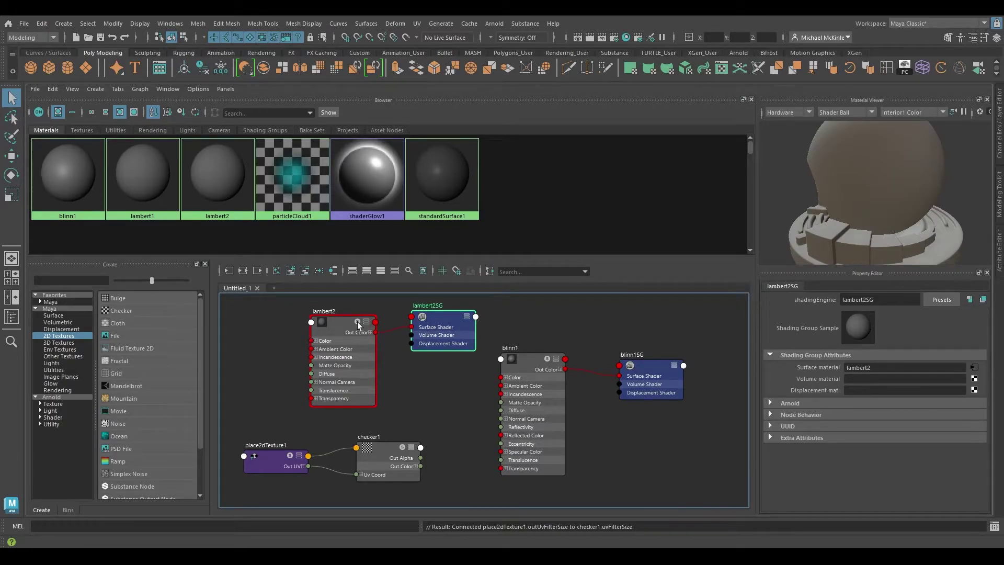
pyautogui.moveTo(357, 322); pyautogui.dragTo(361, 313)
pyautogui.moveTo(432, 323)
pyautogui.mouseDown()
pyautogui.moveTo(458, 322)
pyautogui.moveTo(448, 315)
pyautogui.moveTo(443, 330)
pyautogui.moveTo(448, 319)
pyautogui.mouseUp()
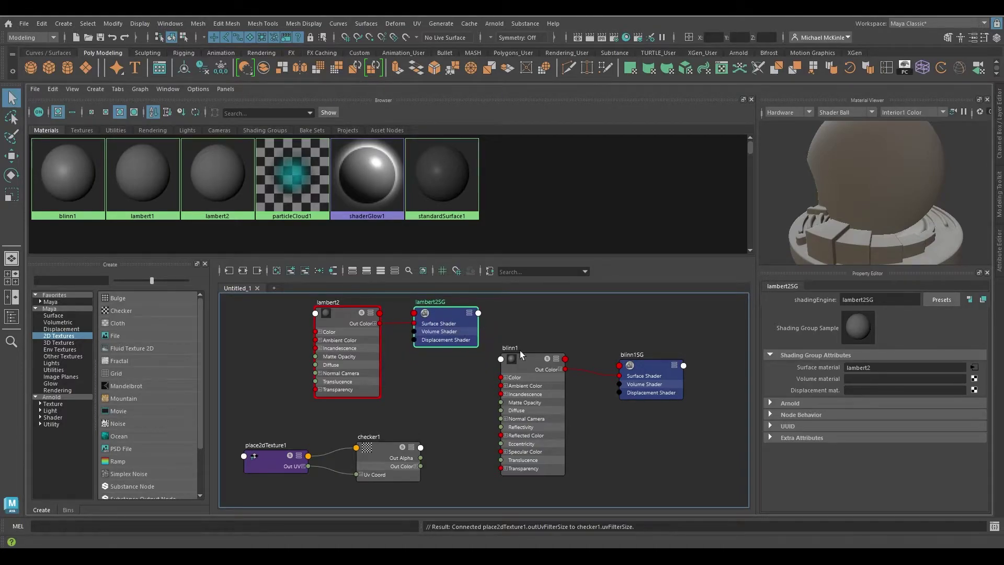
pyautogui.click(531, 358)
pyautogui.moveTo(655, 375)
pyautogui.mouseDown()
pyautogui.moveTo(651, 358)
pyautogui.moveTo(650, 367)
pyautogui.mouseUp()
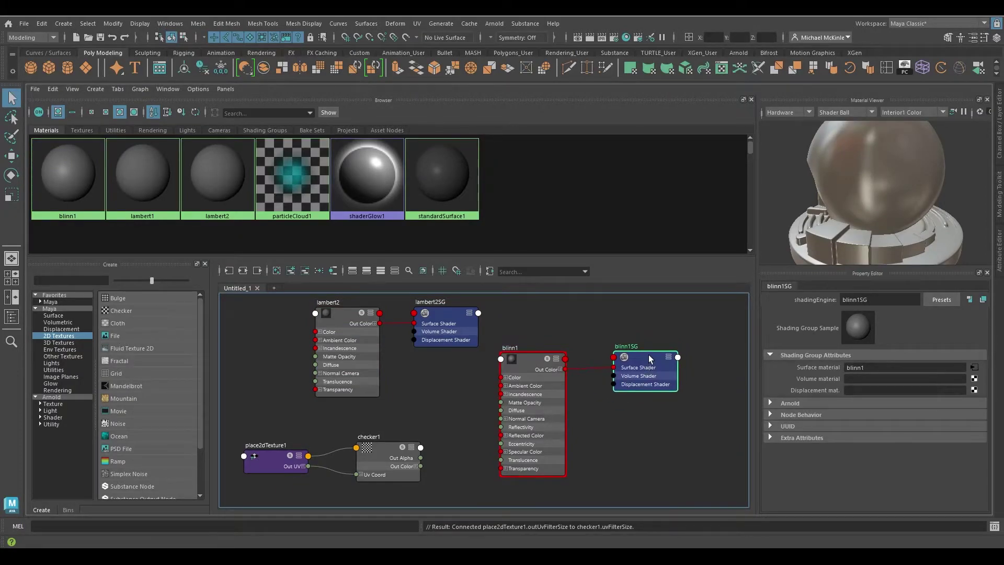
# - Align place2dTexture1 closer beside checker1 and inspect the attributes of both nodes
pyautogui.moveTo(382, 453); pyautogui.dragTo(381, 445)
pyautogui.moveTo(265, 462); pyautogui.dragTo(280, 447)
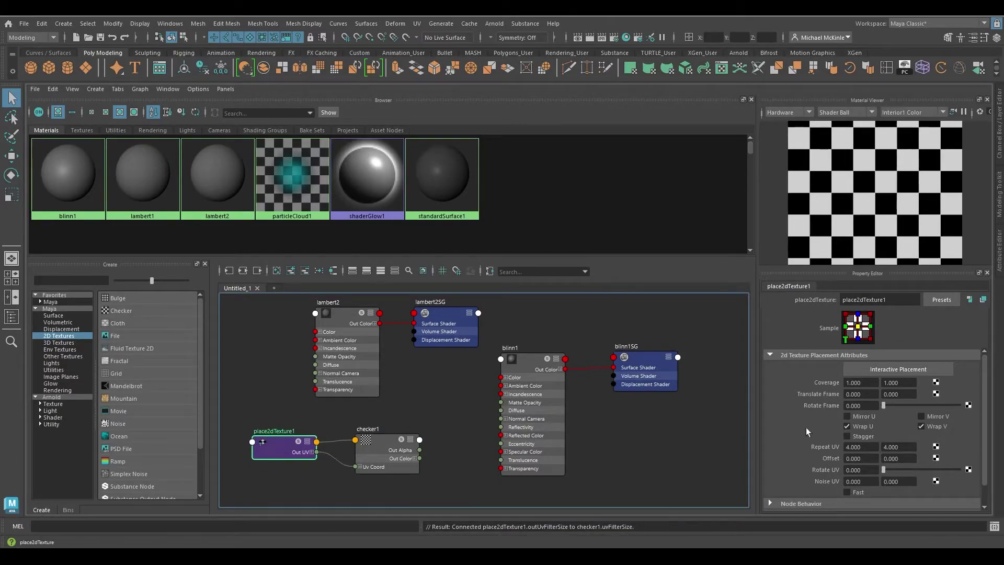
pyautogui.moveTo(378, 445)
pyautogui.mouseDown()
pyautogui.moveTo(390, 435)
pyautogui.moveTo(378, 443)
pyautogui.mouseUp()
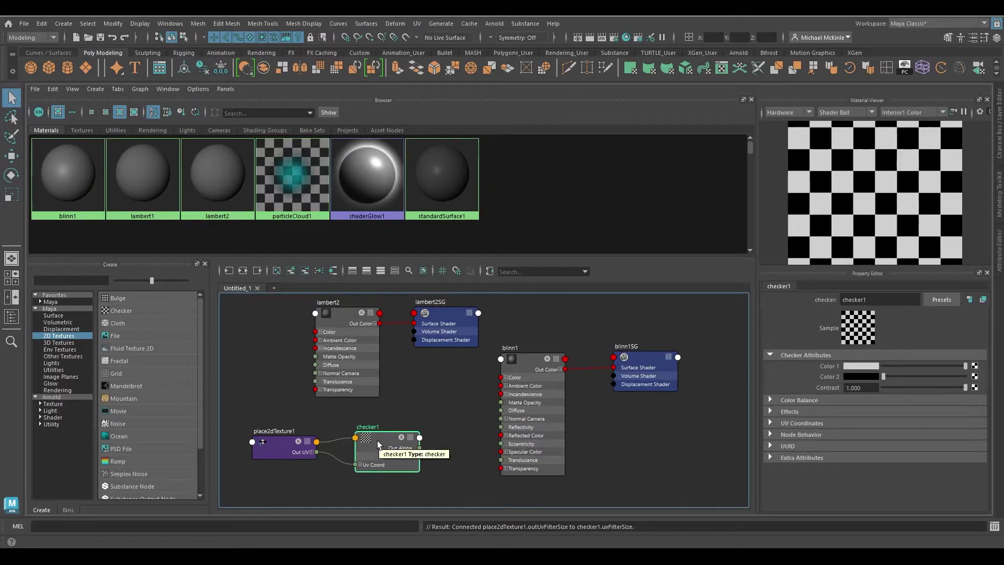
# - Try a U repeat of 8 on place2dTexture1, then return it to 4
pyautogui.click(282, 449)
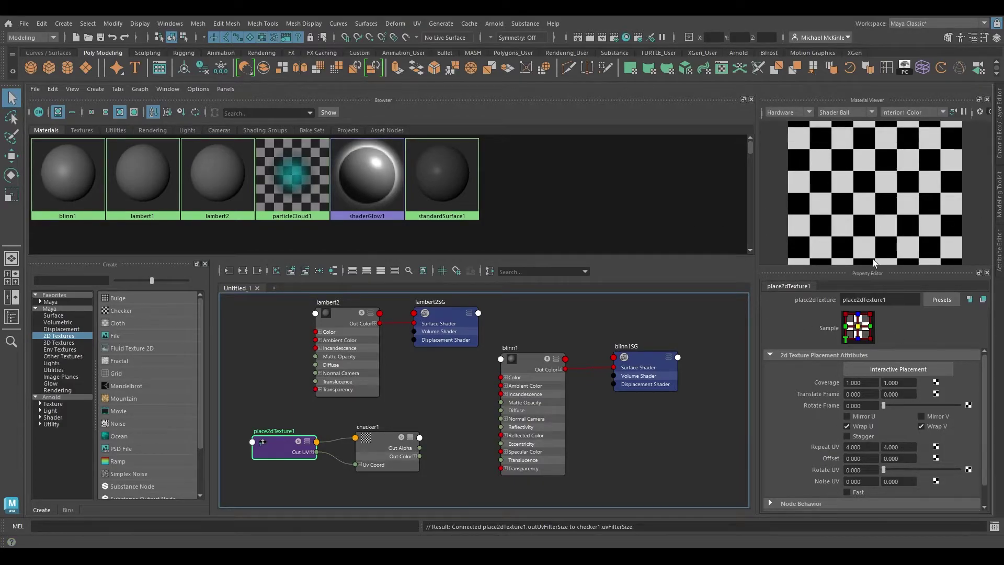
pyautogui.click(868, 446)
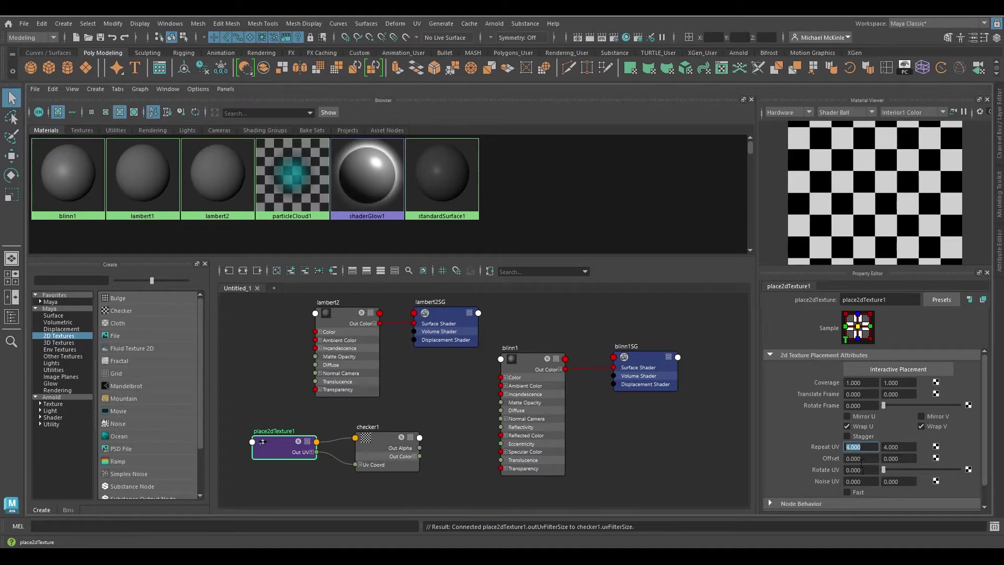
pyautogui.write('8')
pyautogui.press('Return')
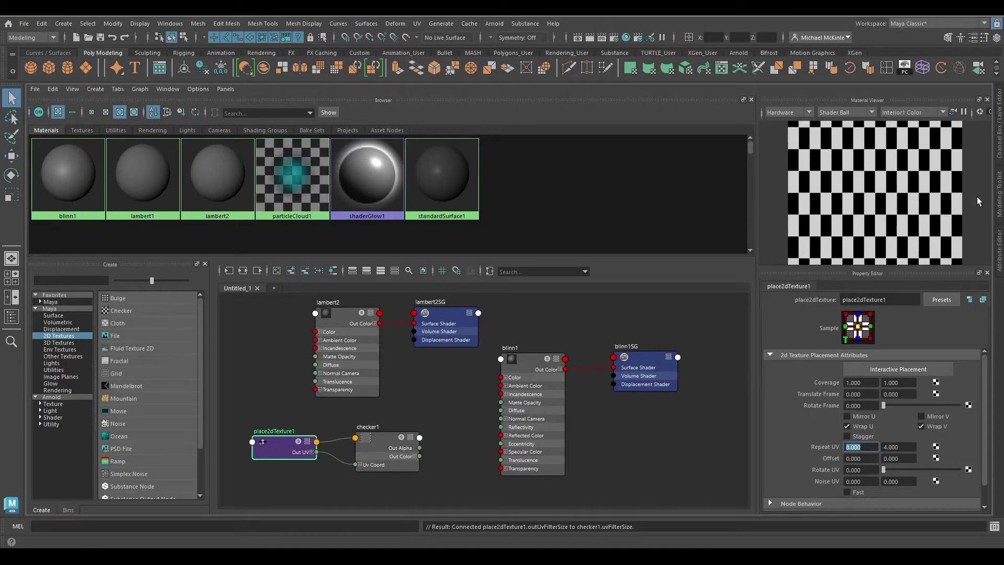
pyautogui.click(858, 447)
pyautogui.write('4')
pyautogui.press('Return')
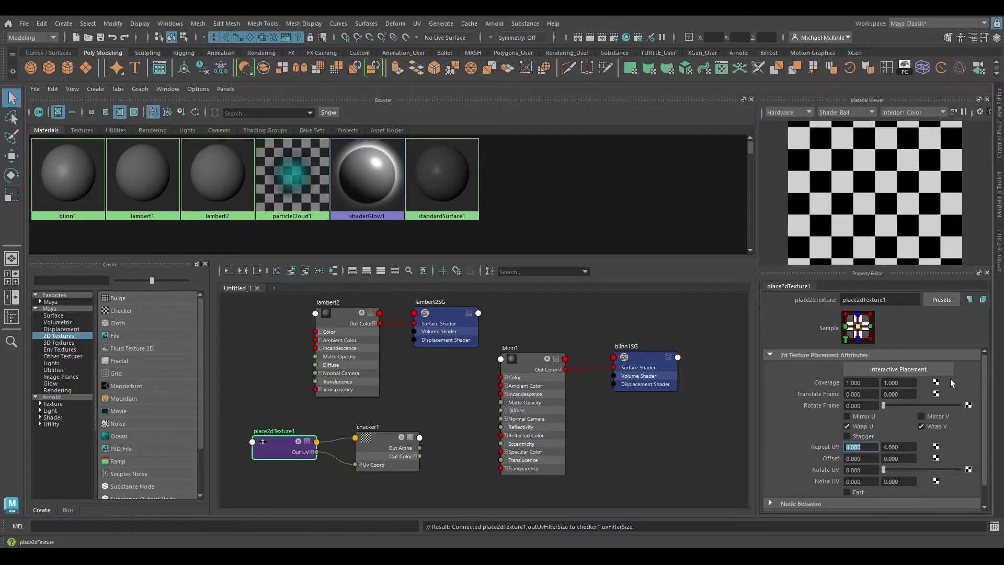
# - Place the checker1 and place2dTexture1 nodes together in the space to the left of lambert2
pyautogui.moveTo(272, 447)
pyautogui.mouseDown()
pyautogui.moveTo(276, 434)
pyautogui.moveTo(274, 446)
pyautogui.mouseUp()
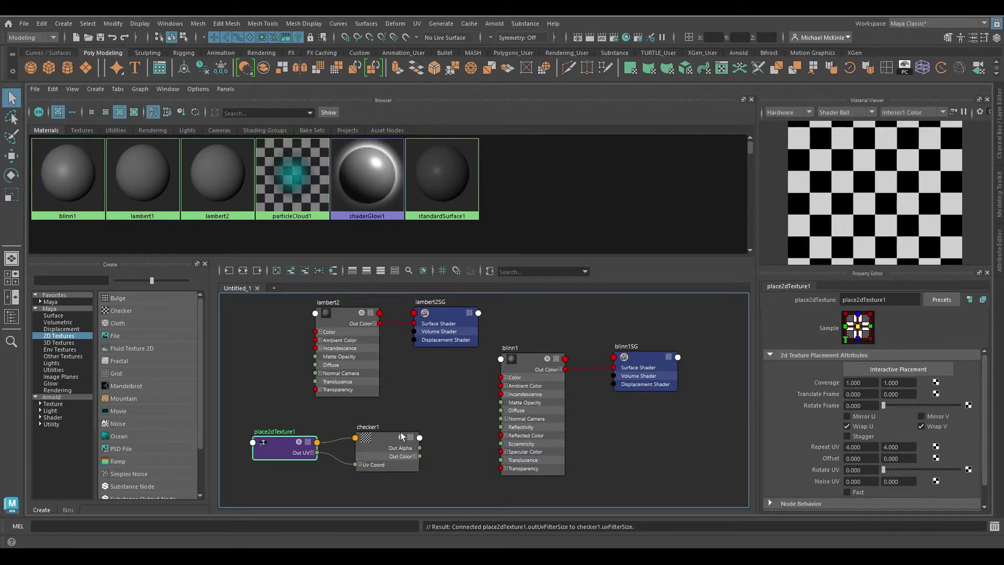
pyautogui.moveTo(379, 439); pyautogui.dragTo(370, 441)
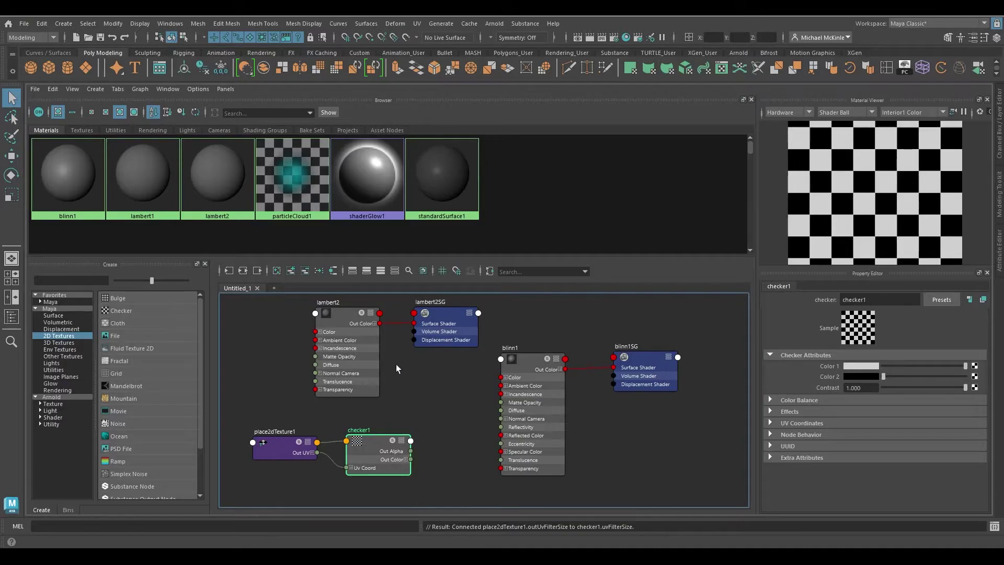
pyautogui.keyDown('alt'); pyautogui.moveTo(363, 368); pyautogui.dragTo(471, 359, button='middle'); pyautogui.keyUp('alt')
pyautogui.scroll(3, 471, 359)
pyautogui.keyDown('ctrl'); pyautogui.moveTo(488, 479); pyautogui.dragTo(316, 335); pyautogui.keyUp('ctrl')
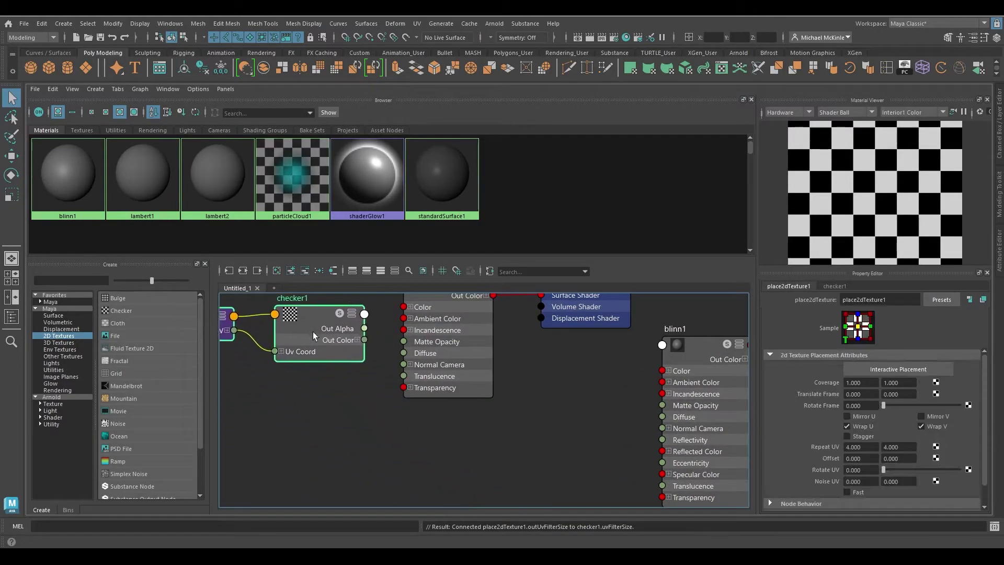
pyautogui.keyDown('alt'); pyautogui.moveTo(432, 338); pyautogui.dragTo(534, 437, button='middle'); pyautogui.keyUp('alt')
pyautogui.moveTo(423, 425); pyautogui.dragTo(389, 397)
pyautogui.keyDown('alt'); pyautogui.moveTo(512, 409); pyautogui.dragTo(488, 381, button='middle'); pyautogui.keyUp('alt')
pyautogui.click(464, 419)
# - Examine how place2dTexture1 feeds checker1, and compare checker1's output ports with lambert2's input ports
pyautogui.keyDown('alt'); pyautogui.moveTo(407, 396); pyautogui.dragTo(487, 400, button='right'); pyautogui.keyUp('alt')
pyautogui.keyDown('alt'); pyautogui.moveTo(486, 399); pyautogui.dragTo(540, 480, button='middle'); pyautogui.keyUp('alt')
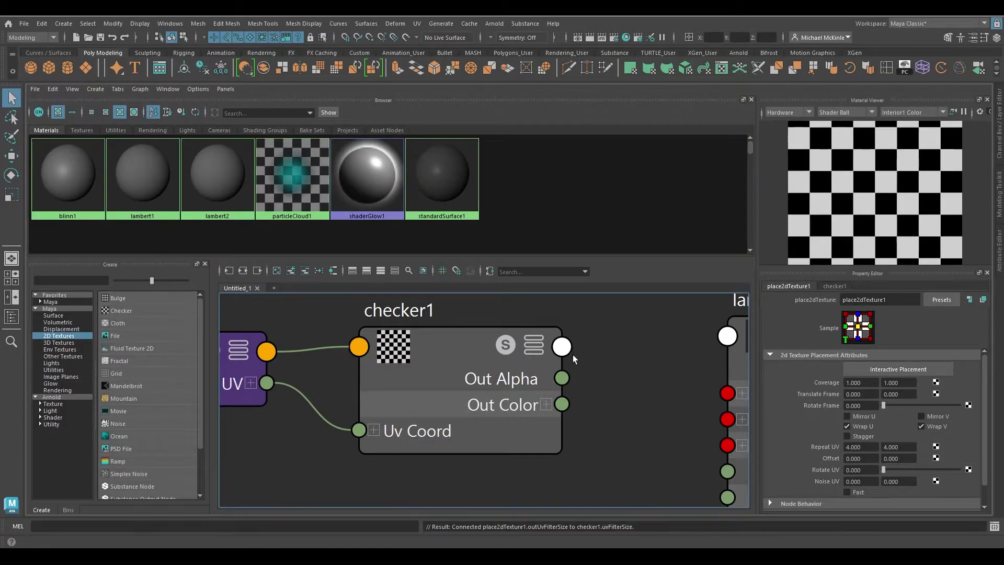
pyautogui.keyDown('alt'); pyautogui.moveTo(608, 411); pyautogui.dragTo(679, 419, button='middle'); pyautogui.keyUp('alt')
pyautogui.keyDown('alt'); pyautogui.moveTo(412, 416); pyautogui.dragTo(534, 426, button='middle'); pyautogui.keyUp('alt')
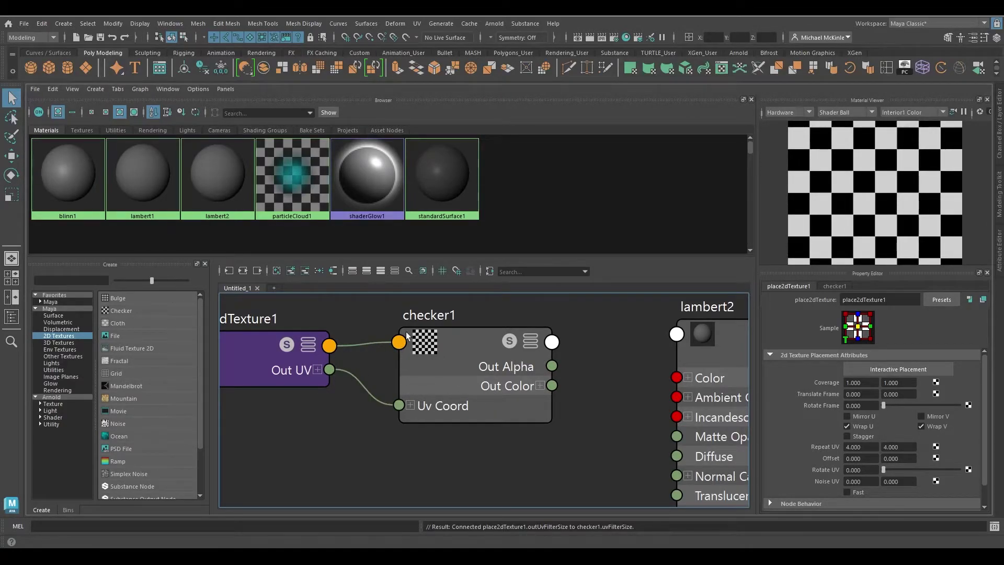
pyautogui.moveTo(250, 353)
pyautogui.mouseDown()
pyautogui.moveTo(243, 366)
pyautogui.moveTo(253, 363)
pyautogui.mouseUp()
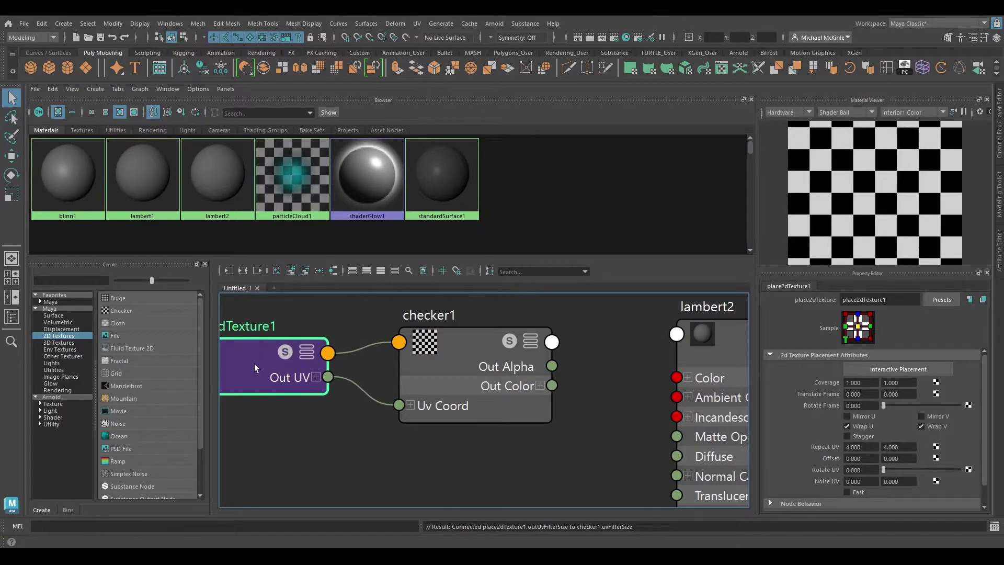
pyautogui.moveTo(456, 373)
pyautogui.mouseDown()
pyautogui.moveTo(473, 372)
pyautogui.moveTo(455, 374)
pyautogui.mouseUp()
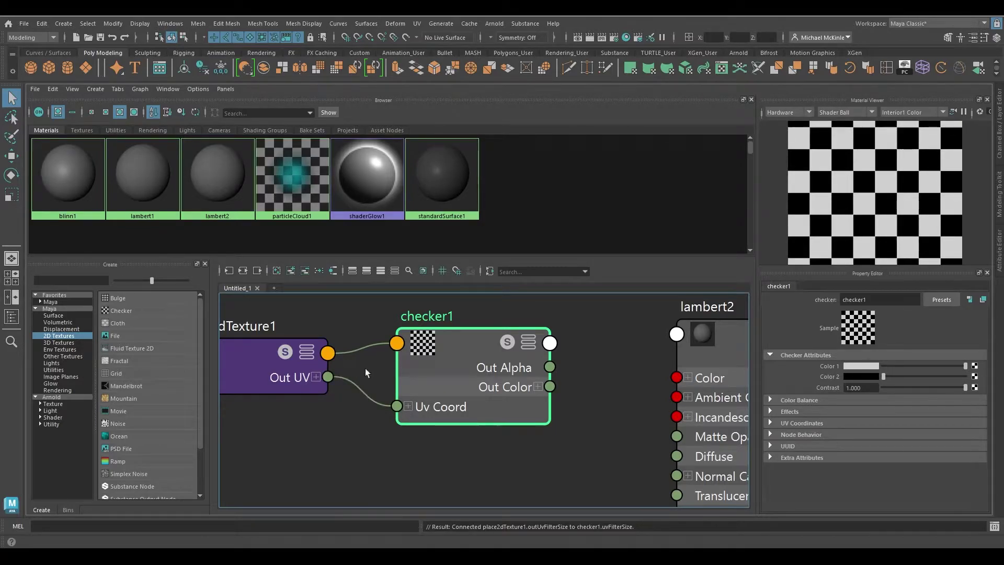
pyautogui.keyDown('alt'); pyautogui.moveTo(475, 347); pyautogui.dragTo(394, 350, button='middle'); pyautogui.keyUp('alt')
pyautogui.moveTo(394, 349); pyautogui.dragTo(365, 360)
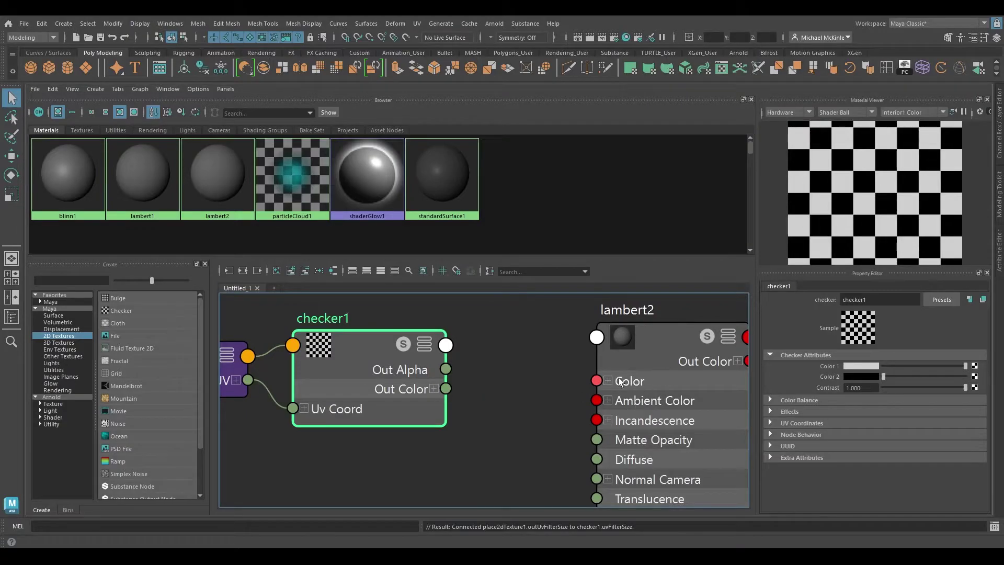
# - Connect checker1's Out Color to lambert2's Color input and inspect the checker pattern on the shader ball
pyautogui.moveTo(649, 360); pyautogui.dragTo(623, 347)
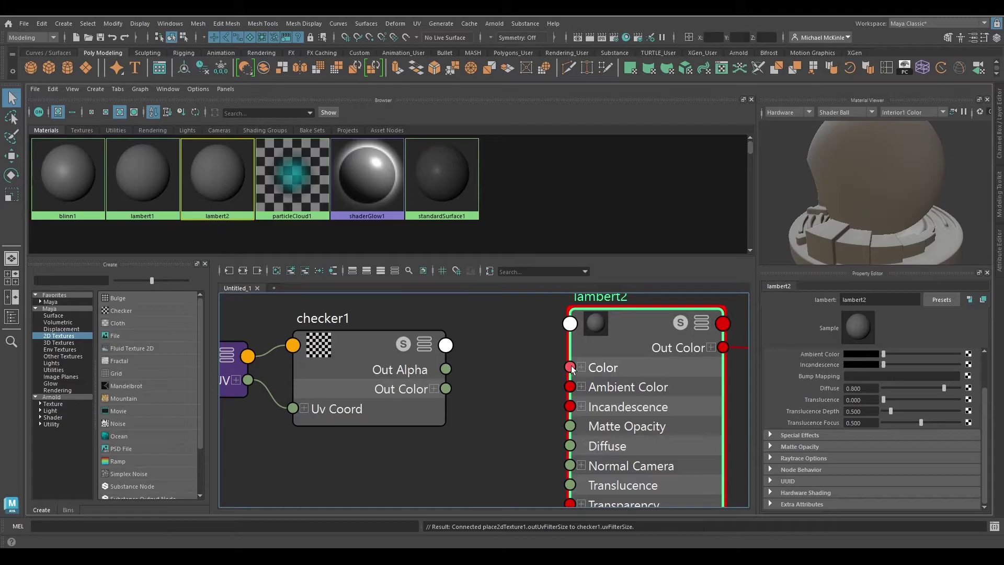
pyautogui.moveTo(677, 422); pyautogui.dragTo(519, 416, button='middle')
pyautogui.moveTo(641, 413); pyautogui.dragTo(698, 419, button='middle')
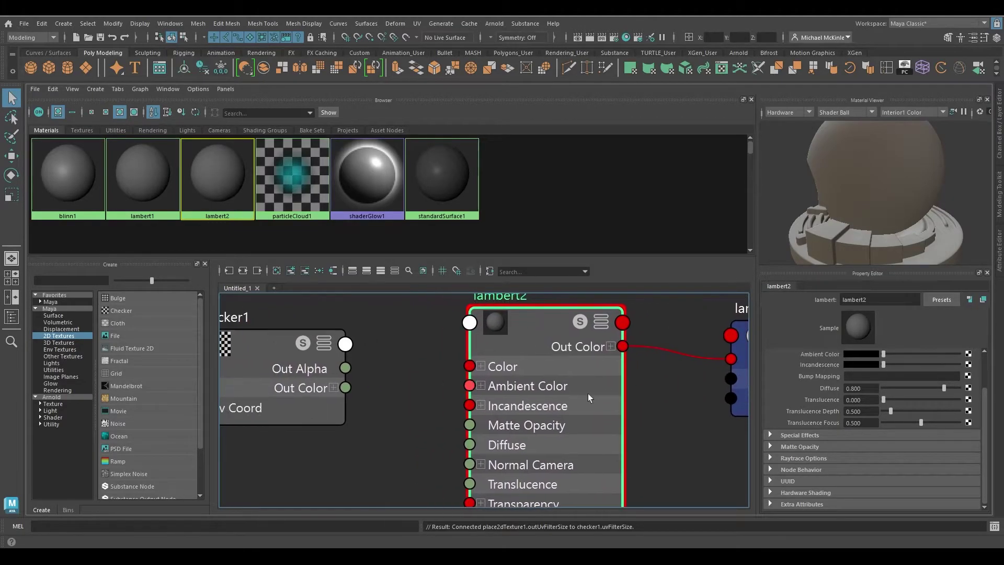
pyautogui.moveTo(422, 405); pyautogui.dragTo(543, 409, button='middle')
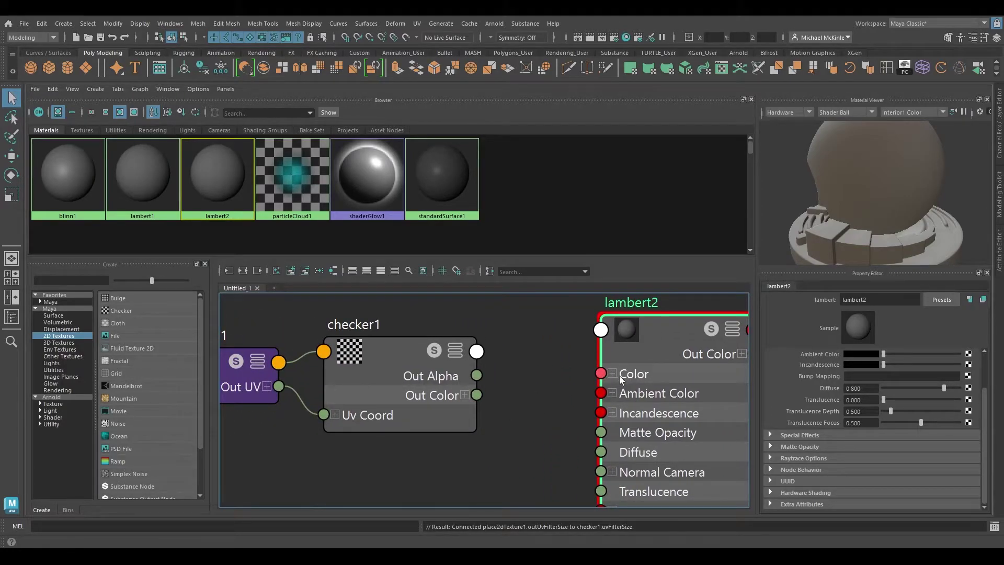
pyautogui.moveTo(478, 394); pyautogui.dragTo(603, 375)
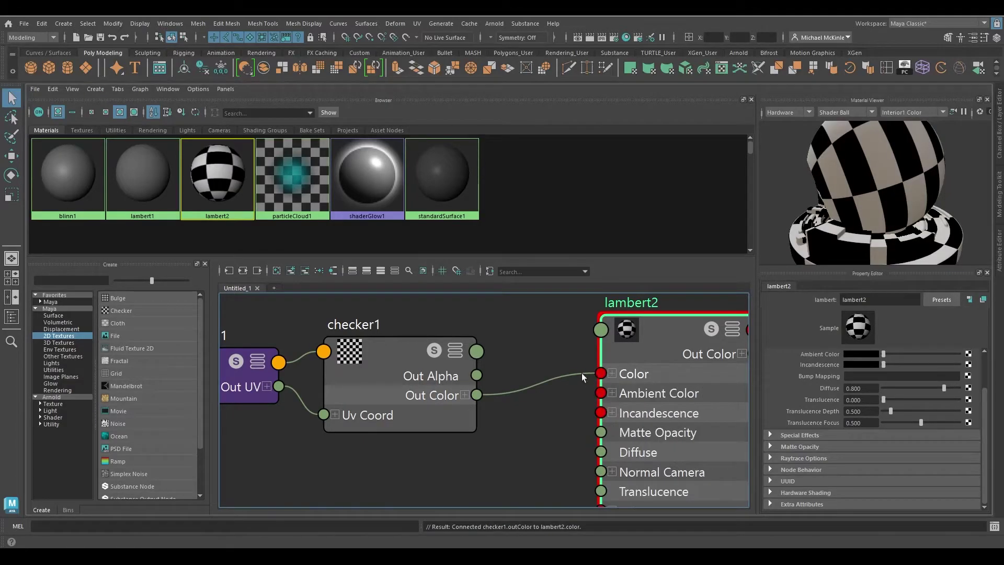
pyautogui.moveTo(887, 184); pyautogui.dragTo(856, 219)
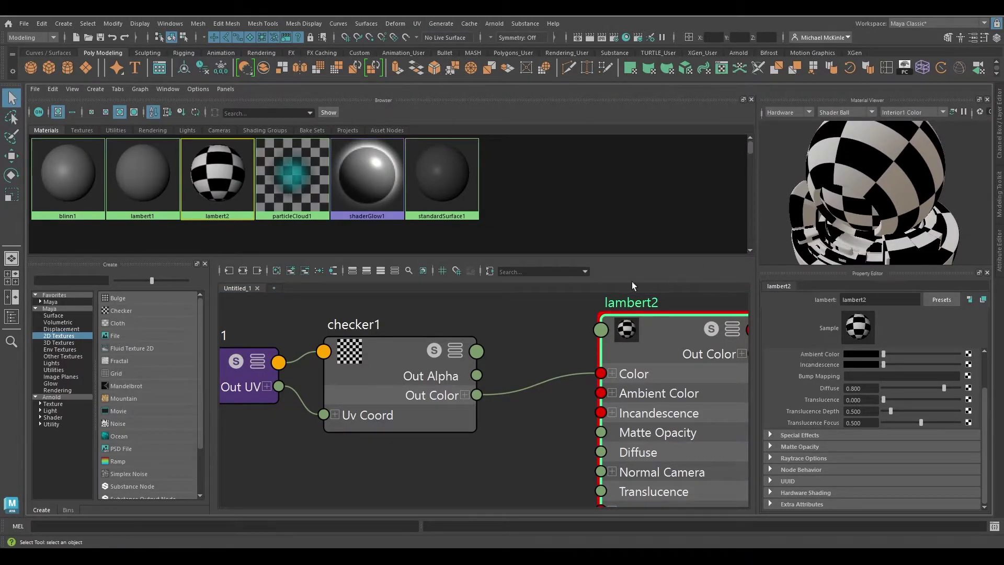
# - Also connect checker1's Out Color to lambert2's Ambient Color, Incandescence and Normal Camera inputs, and inspect the shader ball
pyautogui.scroll(-3, 567, 338)
pyautogui.keyDown('alt'); pyautogui.moveTo(520, 427); pyautogui.dragTo(426, 407, button='middle'); pyautogui.keyUp('alt')
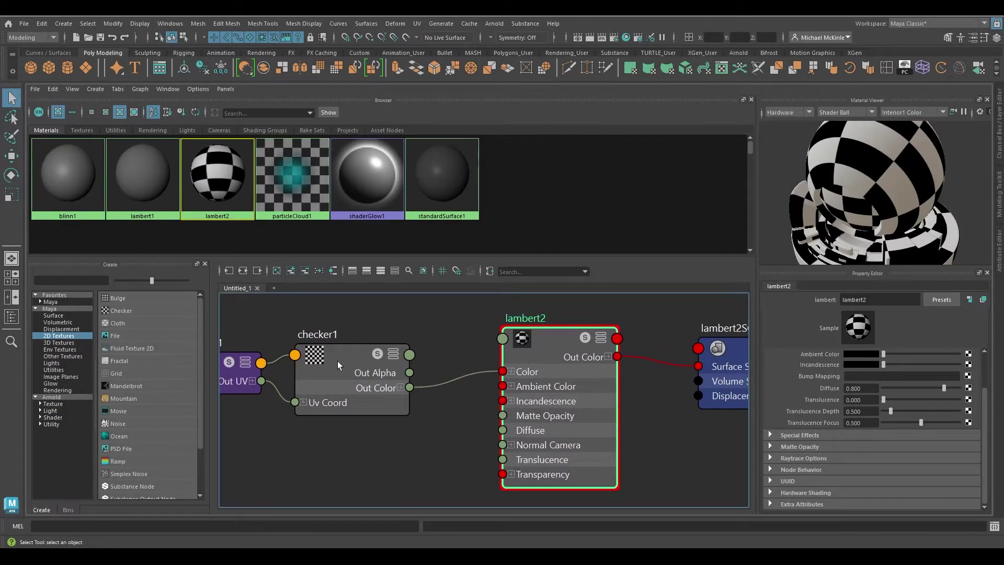
pyautogui.moveTo(337, 361); pyautogui.dragTo(337, 350)
pyautogui.moveTo(545, 339); pyautogui.dragTo(540, 337)
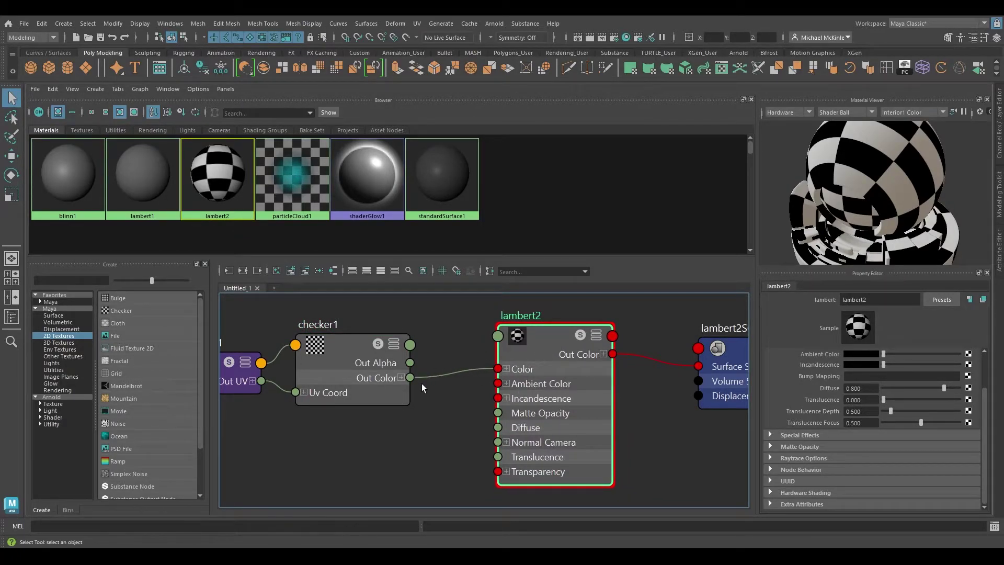
pyautogui.moveTo(435, 388); pyautogui.dragTo(498, 383)
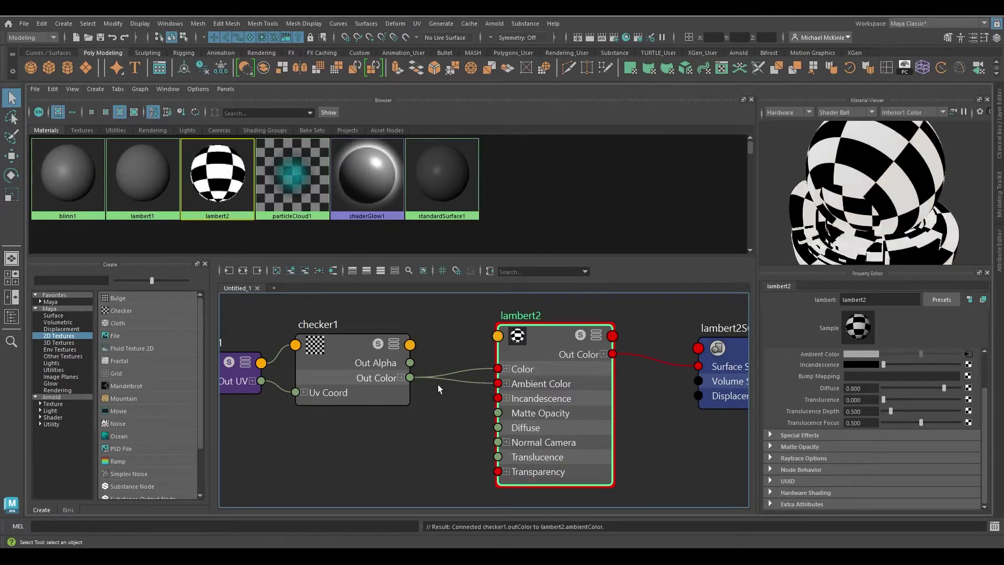
pyautogui.moveTo(410, 378); pyautogui.dragTo(498, 398)
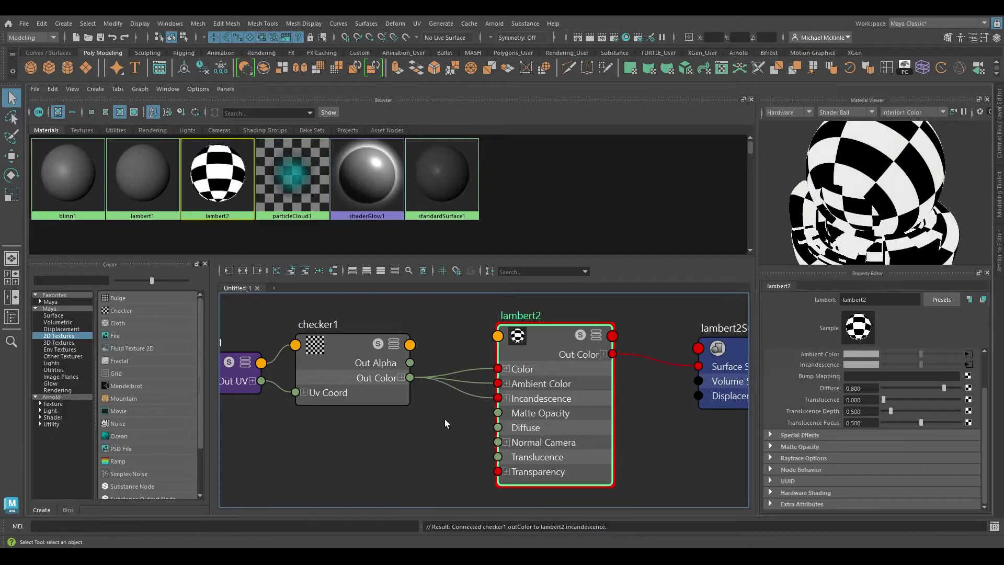
pyautogui.moveTo(467, 444); pyautogui.dragTo(498, 442)
pyautogui.keyDown('alt'); pyautogui.moveTo(881, 223); pyautogui.dragTo(926, 209); pyautogui.keyUp('alt')
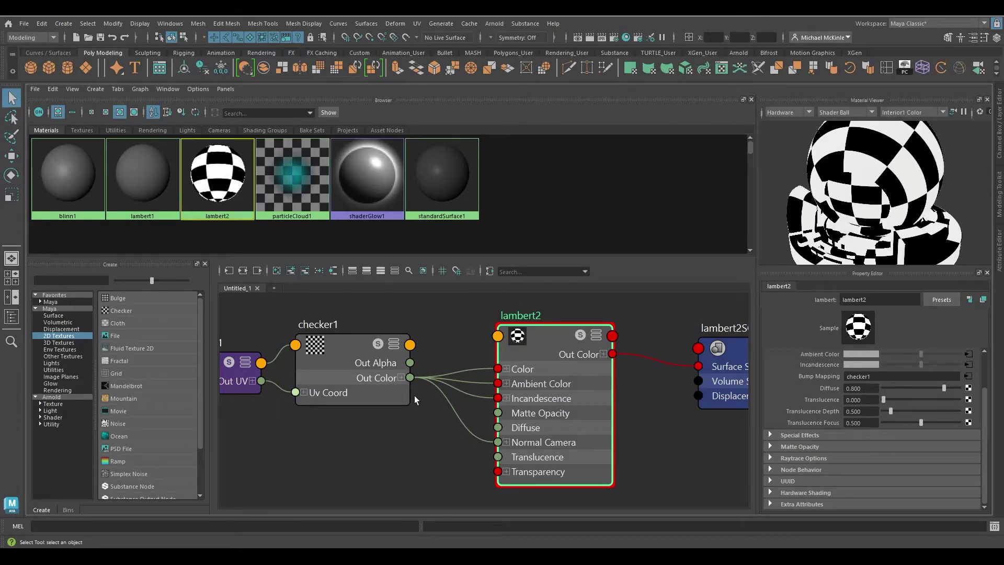
# - Create a Noise 2D texture and rearrange the node graph so the nodes no longer overlap
pyautogui.keyDown('alt'); pyautogui.moveTo(430, 424); pyautogui.dragTo(460, 407, button='middle'); pyautogui.keyUp('alt')
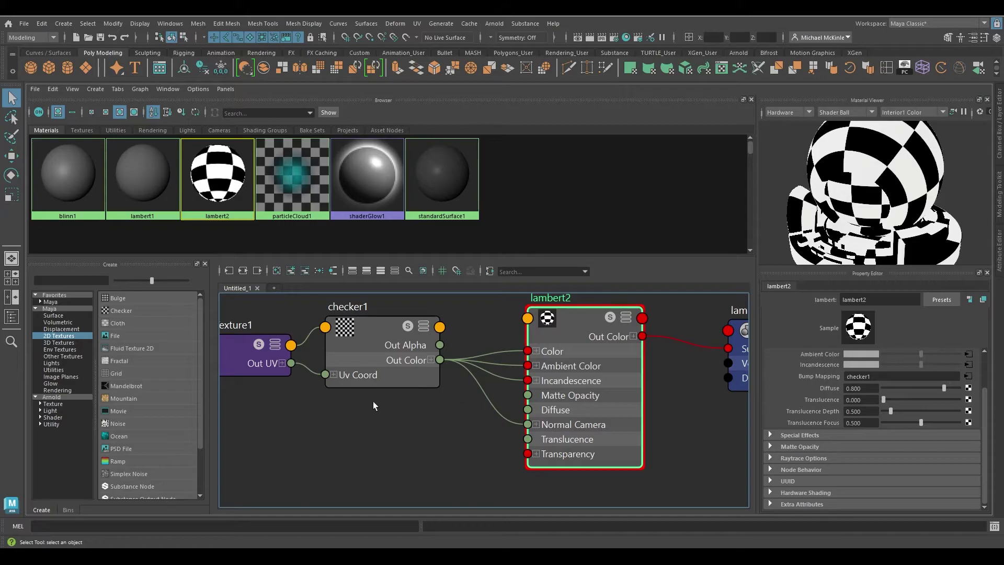
pyautogui.click(118, 423)
pyautogui.keyDown('alt'); pyautogui.moveTo(488, 418); pyautogui.dragTo(460, 390, button='middle'); pyautogui.keyUp('alt')
pyautogui.click(318, 271)
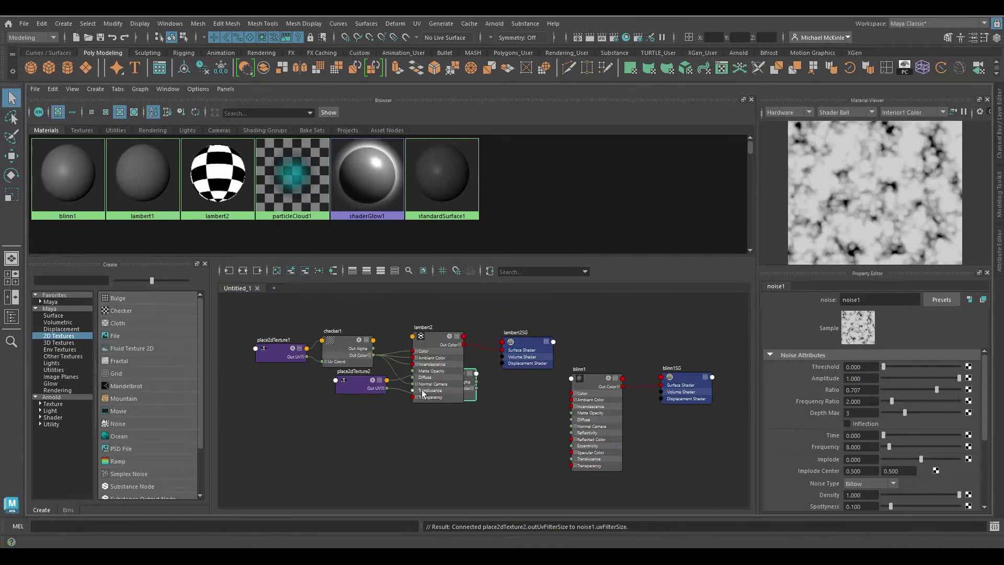
pyautogui.click(318, 271)
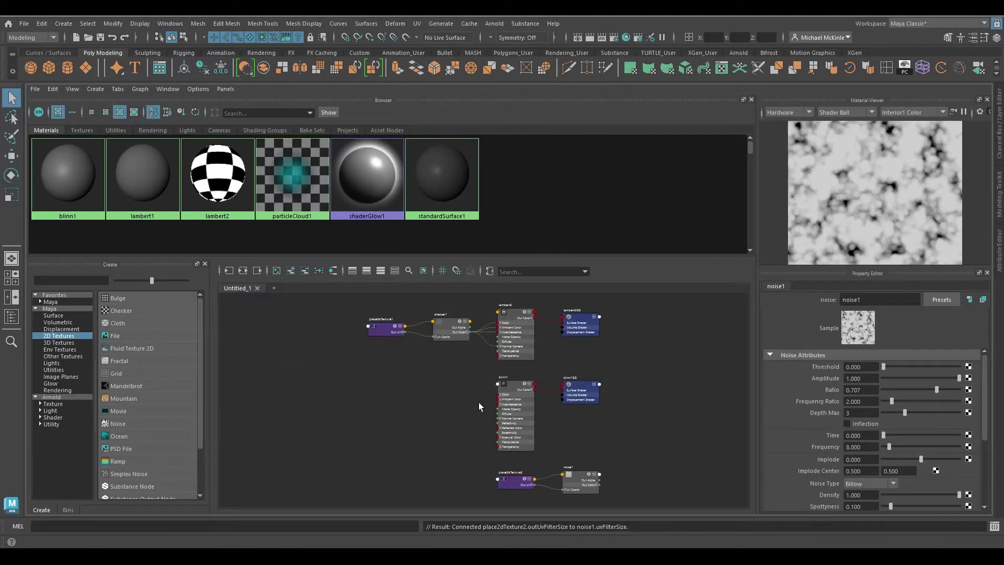
# - Move noise1 and place2dTexture2 together to the space beneath the checker1 nodes and look over their connections
pyautogui.keyDown('alt'); pyautogui.moveTo(468, 418); pyautogui.dragTo(409, 409, button='middle'); pyautogui.keyUp('alt')
pyautogui.moveTo(389, 503); pyautogui.dragTo(561, 454)
pyautogui.moveTo(516, 481); pyautogui.dragTo(387, 365)
pyautogui.keyDown('alt'); pyautogui.moveTo(362, 374); pyautogui.dragTo(392, 401, button='middle'); pyautogui.keyUp('alt')
pyautogui.keyDown('alt'); pyautogui.moveTo(391, 396); pyautogui.dragTo(661, 476, button='right'); pyautogui.keyUp('alt')
pyautogui.keyDown('alt'); pyautogui.moveTo(497, 388); pyautogui.dragTo(516, 449, button='middle'); pyautogui.keyUp('alt')
pyautogui.keyDown('alt'); pyautogui.moveTo(529, 387); pyautogui.dragTo(443, 407, button='middle'); pyautogui.keyUp('alt')
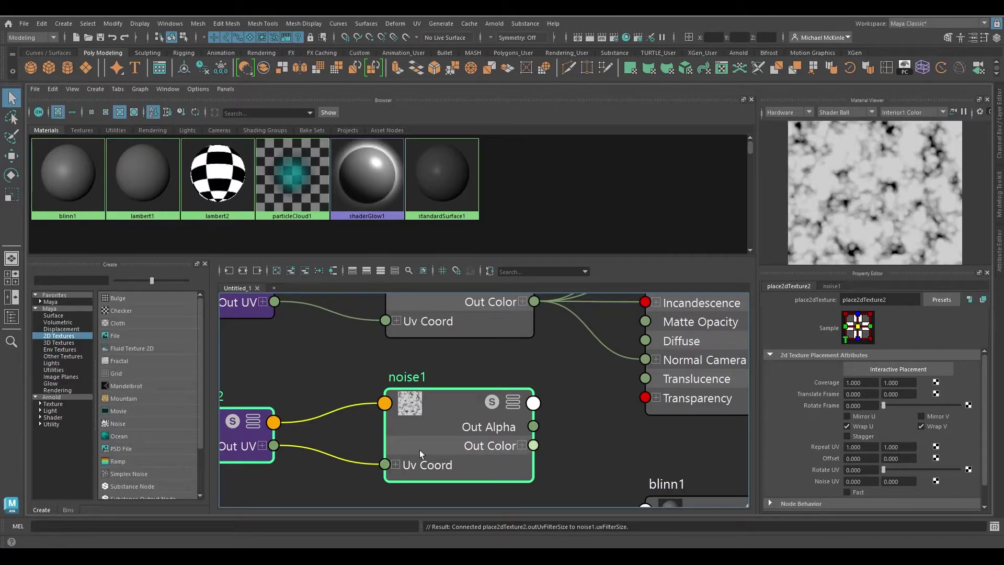
pyautogui.keyDown('alt'); pyautogui.moveTo(290, 411); pyautogui.dragTo(420, 418, button='middle'); pyautogui.keyUp('alt')
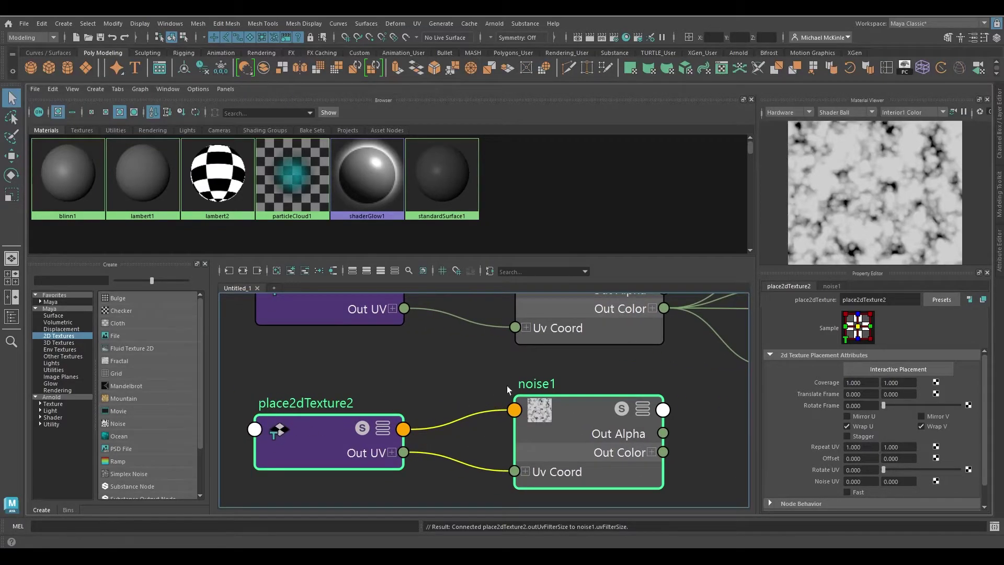
pyautogui.keyDown('alt'); pyautogui.moveTo(508, 390); pyautogui.dragTo(315, 381, button='middle'); pyautogui.keyUp('alt')
# - Replace checker1 with noise1's Out Color on lambert2's Color input and inspect the mixed pattern on the shader ball
pyautogui.scroll(-5, 449, 386)
pyautogui.scroll(3, 388, 408)
pyautogui.keyDown('alt'); pyautogui.moveTo(448, 386); pyautogui.dragTo(395, 465, button='middle'); pyautogui.keyUp('alt')
pyautogui.click(387, 400)
pyautogui.moveTo(375, 474); pyautogui.dragTo(458, 340)
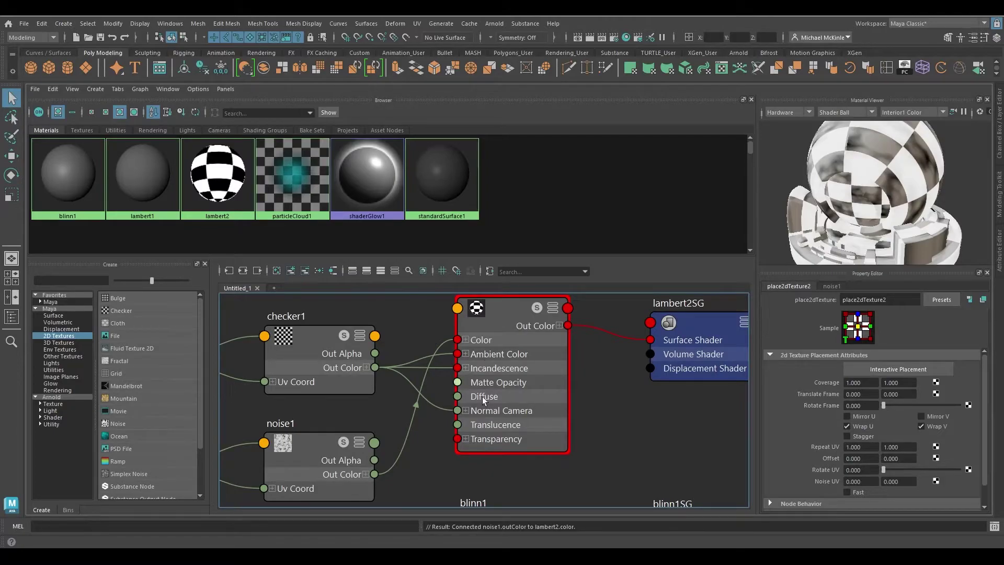
pyautogui.keyDown('alt'); pyautogui.moveTo(841, 214); pyautogui.dragTo(905, 209); pyautogui.keyUp('alt')
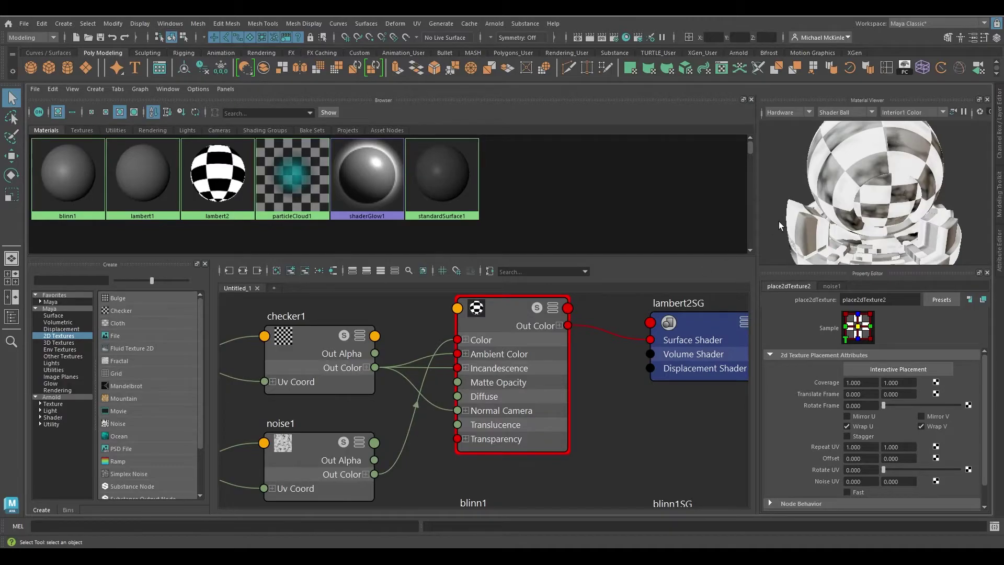
pyautogui.keyDown('alt'); pyautogui.moveTo(861, 217); pyautogui.dragTo(902, 213, button='right'); pyautogui.keyUp('alt')
pyautogui.keyDown('alt'); pyautogui.moveTo(902, 212); pyautogui.dragTo(836, 222); pyautogui.keyUp('alt')
pyautogui.keyDown('alt'); pyautogui.moveTo(836, 222); pyautogui.dragTo(816, 219, button='right'); pyautogui.keyUp('alt')
pyautogui.keyDown('alt'); pyautogui.moveTo(816, 219); pyautogui.dragTo(881, 203); pyautogui.keyUp('alt')
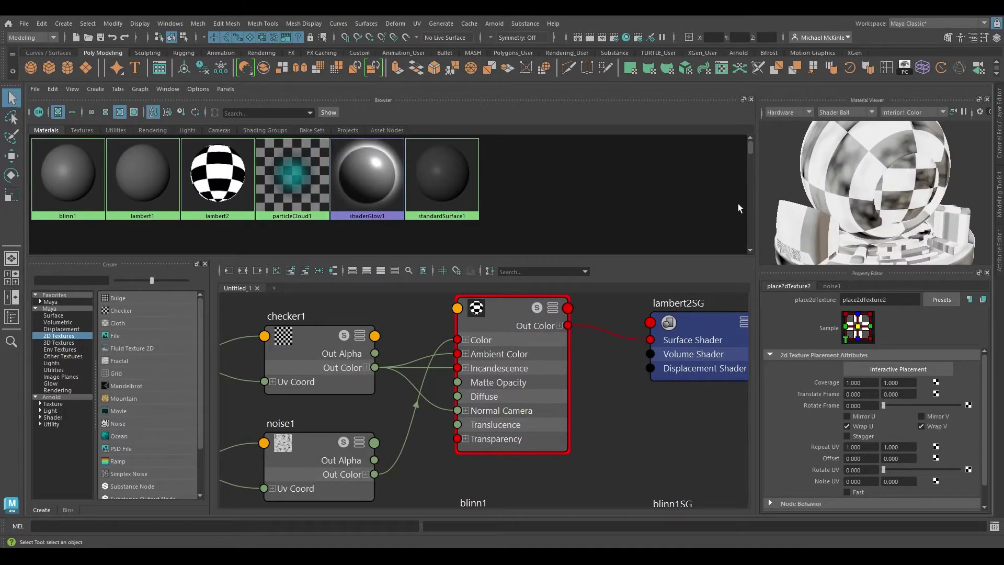
# - Delete checker1's connections to lambert2's Incandescence and Normal Camera inputs
pyautogui.moveTo(313, 338); pyautogui.dragTo(297, 325)
pyautogui.moveTo(505, 323)
pyautogui.mouseDown()
pyautogui.moveTo(525, 338)
pyautogui.moveTo(512, 323)
pyautogui.mouseUp()
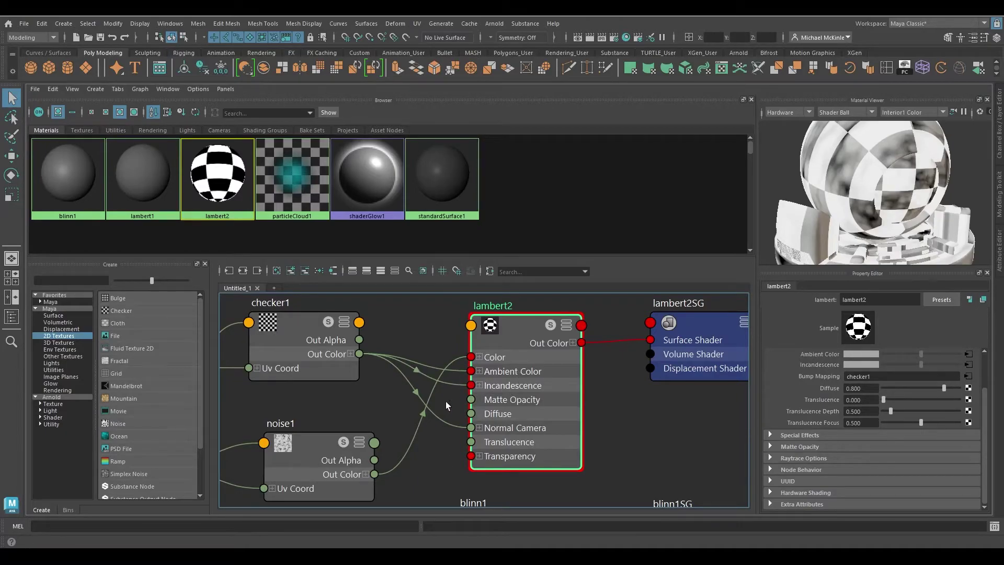
pyautogui.moveTo(422, 375); pyautogui.dragTo(419, 369)
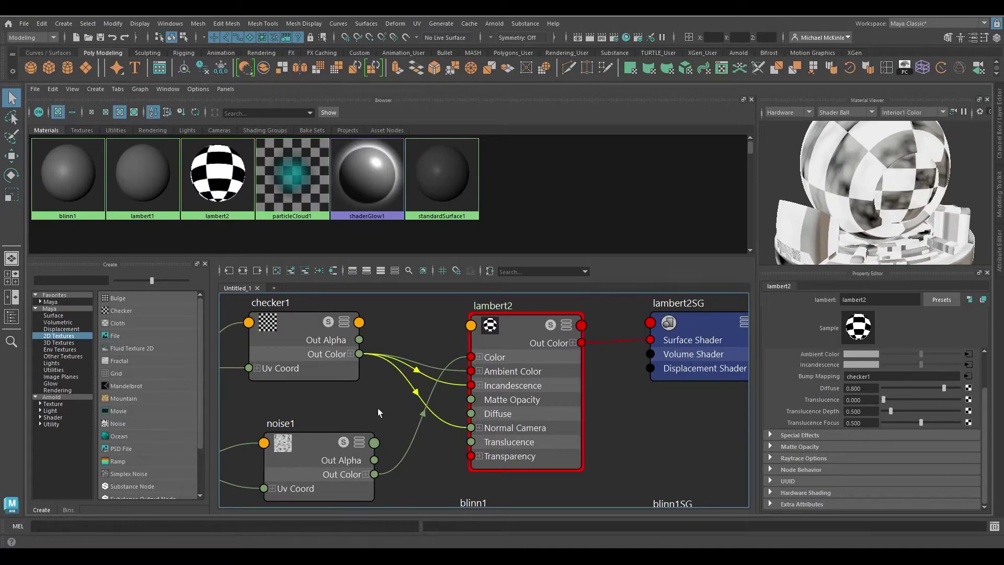
pyautogui.press('Delete')
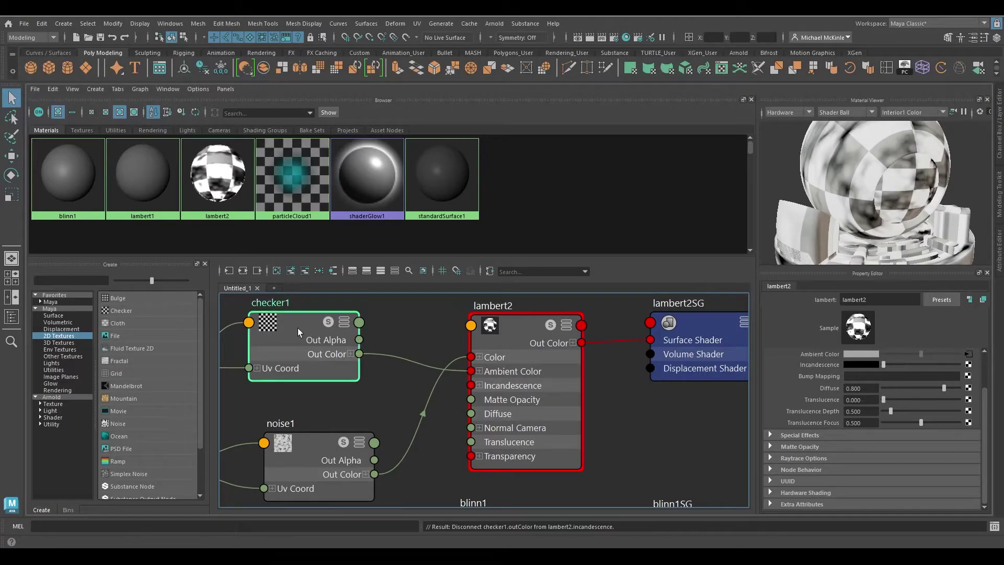
# - Rearrange the graph with noise1 and place2dTexture2 above checker1 and lambert2 beside them, and inspect the material close up
pyautogui.moveTo(297, 328); pyautogui.dragTo(294, 346)
pyautogui.moveTo(313, 448); pyautogui.dragTo(336, 276)
pyautogui.keyDown('alt'); pyautogui.moveTo(353, 373); pyautogui.dragTo(387, 451, button='middle'); pyautogui.keyUp('alt')
pyautogui.keyDown('alt'); pyautogui.moveTo(387, 451); pyautogui.dragTo(334, 412, button='right'); pyautogui.keyUp('alt')
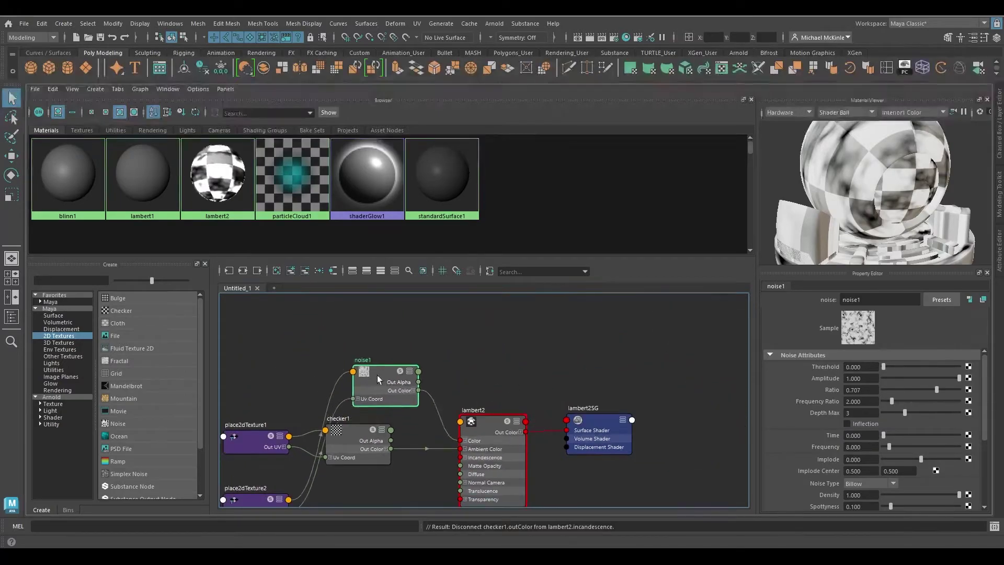
pyautogui.moveTo(256, 500); pyautogui.dragTo(286, 363)
pyautogui.keyDown('alt'); pyautogui.moveTo(361, 472); pyautogui.dragTo(310, 415, button='middle'); pyautogui.keyUp('alt')
pyautogui.scroll(3, 310, 414)
pyautogui.keyDown('alt'); pyautogui.moveTo(395, 400); pyautogui.dragTo(388, 478, button='middle'); pyautogui.keyUp('alt')
pyautogui.moveTo(510, 410); pyautogui.dragTo(513, 365)
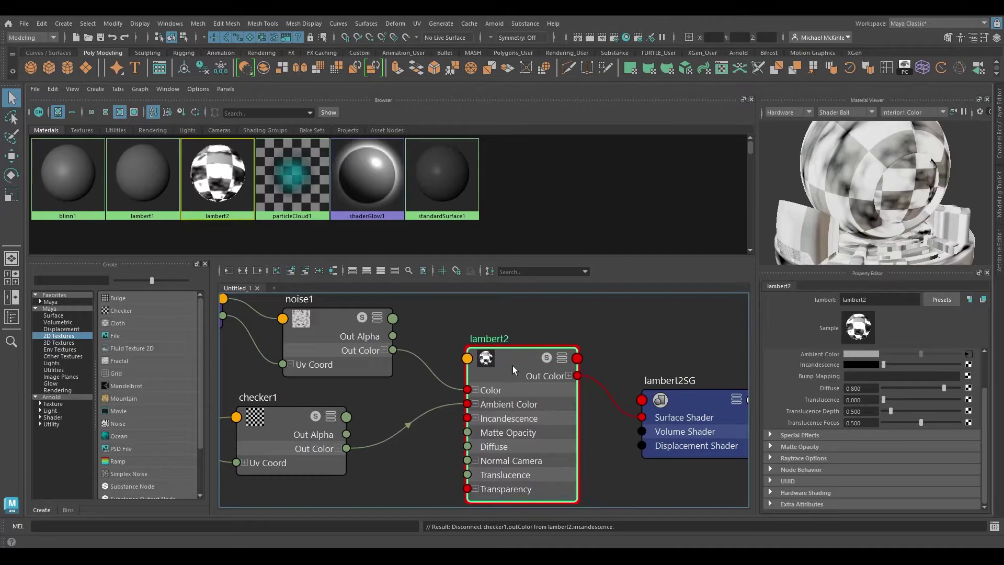
pyautogui.moveTo(874, 208)
pyautogui.keyDown('alt'); pyautogui.mouseDown()
pyautogui.moveTo(823, 202)
pyautogui.moveTo(919, 202)
pyautogui.moveTo(874, 207)
pyautogui.mouseUp(); pyautogui.keyUp('alt')
pyautogui.moveTo(874, 208)
pyautogui.keyDown('alt'); pyautogui.mouseDown(button='right')
pyautogui.moveTo(897, 216)
pyautogui.moveTo(885, 216)
pyautogui.mouseUp(button='right'); pyautogui.keyUp('alt')
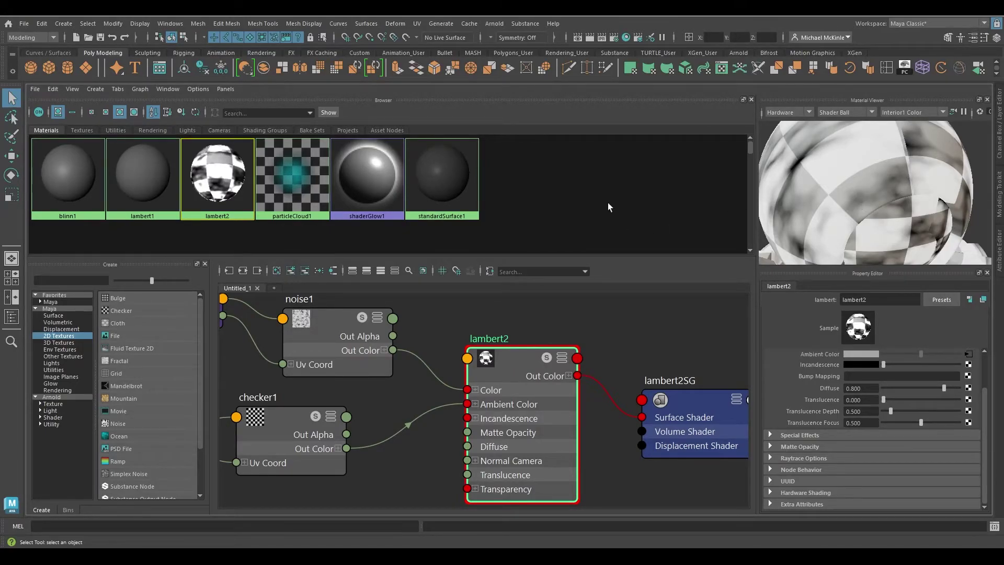
# - Move checker1's Out Color connection from lambert2's Ambient Color to its Incandescence and inspect the shader ball
pyautogui.keyDown('alt'); pyautogui.moveTo(427, 457); pyautogui.dragTo(447, 438, button='middle'); pyautogui.keyUp('alt')
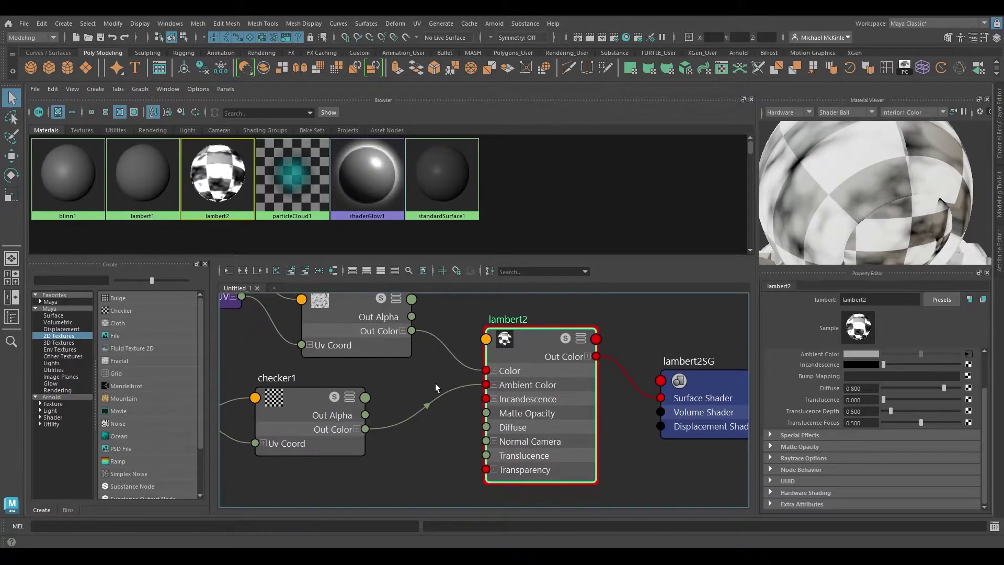
pyautogui.moveTo(487, 384); pyautogui.dragTo(457, 402)
pyautogui.click(441, 395)
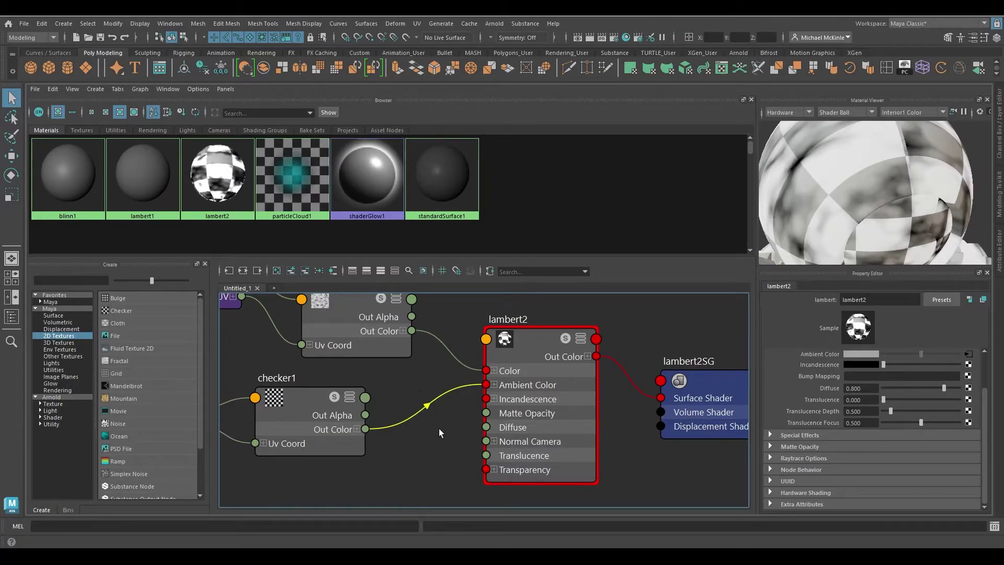
pyautogui.press('Delete')
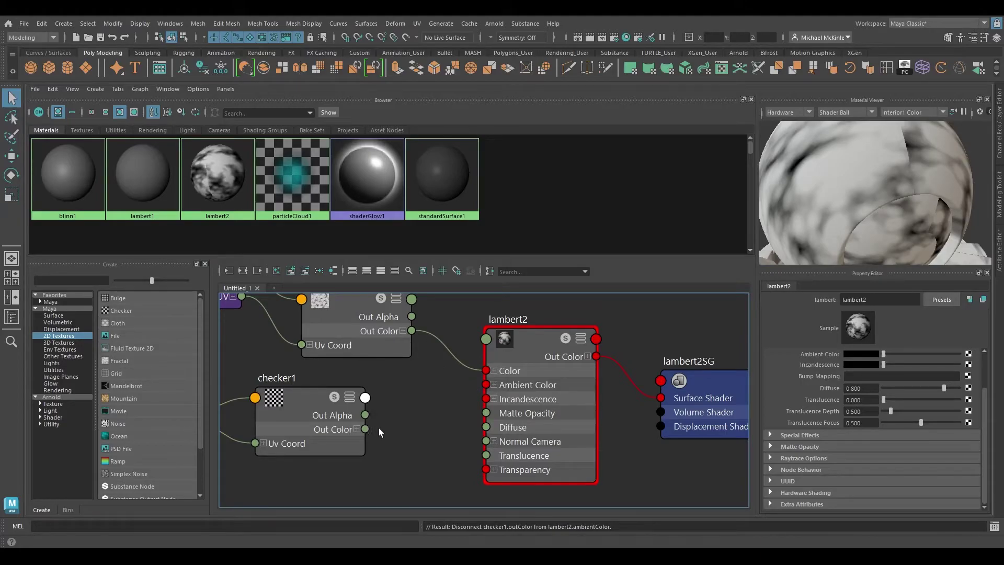
pyautogui.moveTo(368, 430); pyautogui.dragTo(487, 399)
pyautogui.keyDown('alt'); pyautogui.moveTo(909, 170); pyautogui.dragTo(873, 209); pyautogui.keyUp('alt')
pyautogui.scroll(-5, 869, 204)
pyautogui.scroll(5, 868, 202)
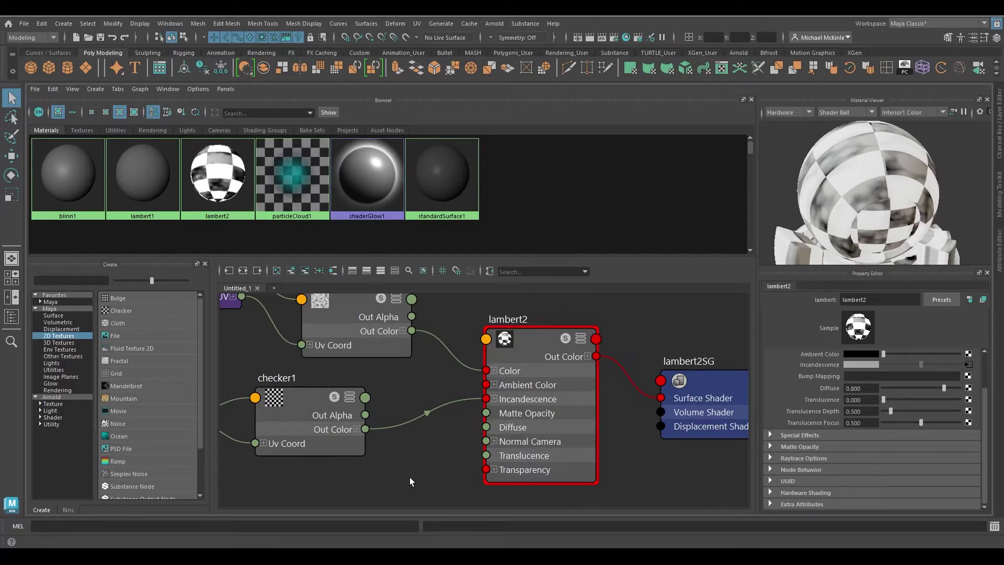
# - Swap the textures on lambert2, connecting checker1's Out Color to Color and noise1's Out Color to Incandescence
pyautogui.moveTo(446, 376); pyautogui.dragTo(461, 409, button='middle')
pyautogui.moveTo(487, 400); pyautogui.dragTo(458, 406)
pyautogui.moveTo(485, 437); pyautogui.dragTo(438, 458)
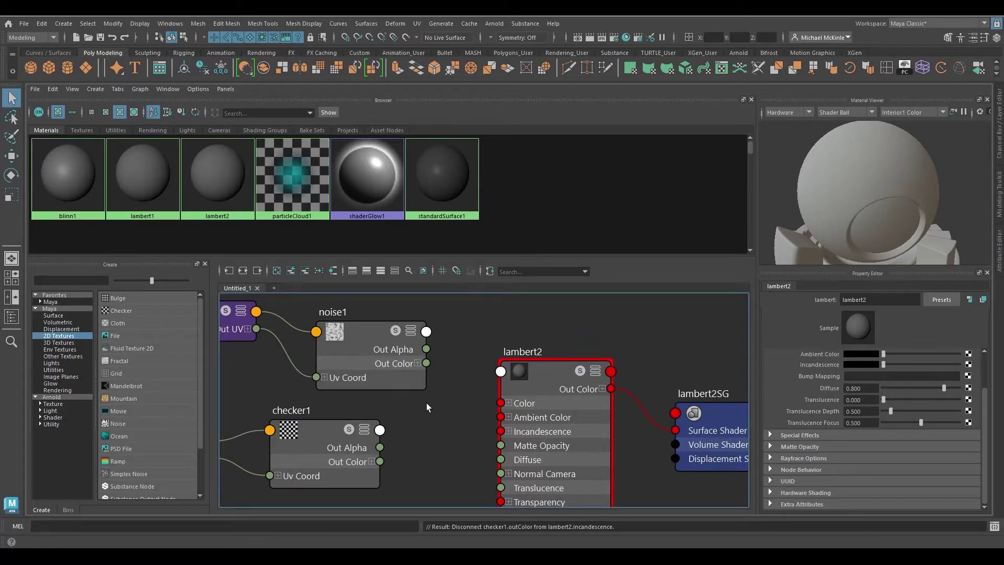
pyautogui.moveTo(443, 419); pyautogui.dragTo(424, 404, button='middle')
pyautogui.moveTo(361, 447); pyautogui.dragTo(482, 389)
pyautogui.moveTo(408, 348); pyautogui.dragTo(481, 417)
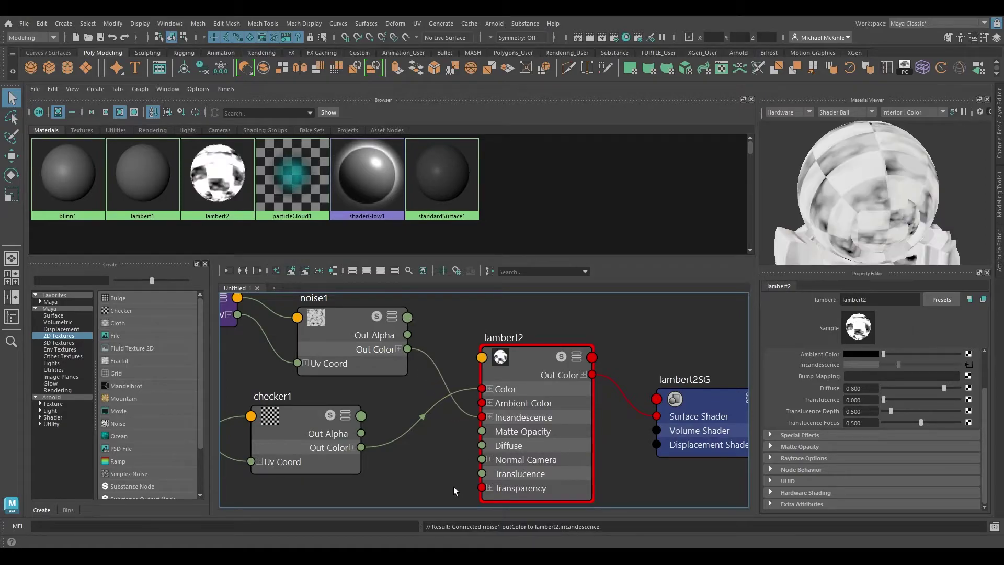
pyautogui.keyDown('alt'); pyautogui.moveTo(857, 236); pyautogui.dragTo(840, 212); pyautogui.keyUp('alt')
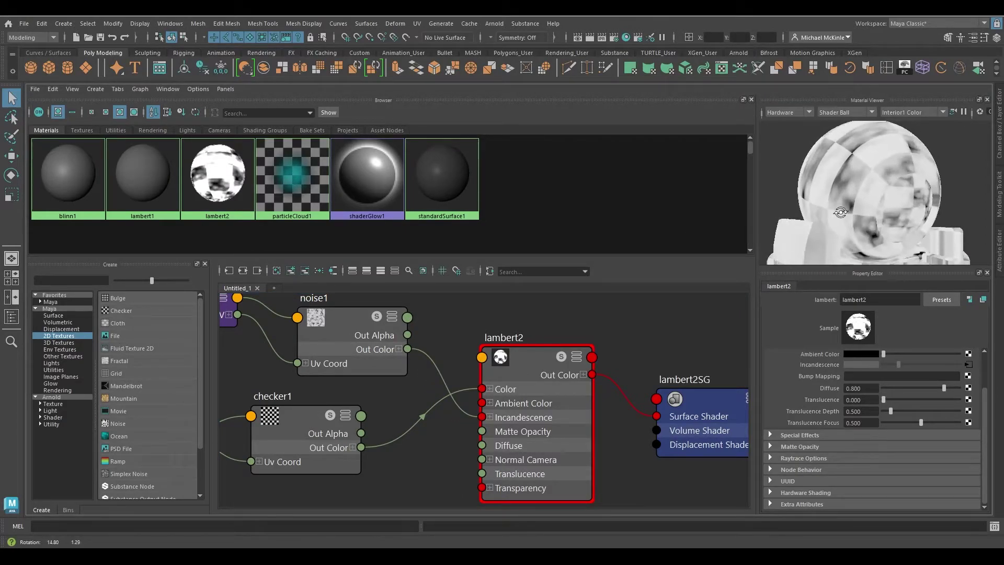
# - Set noise1's Amplitude to 0.238, Ratio to 0.636 and Frequency Ratio to 5.531, checking the shader ball
pyautogui.scroll(-3, 445, 346)
pyautogui.click(370, 335)
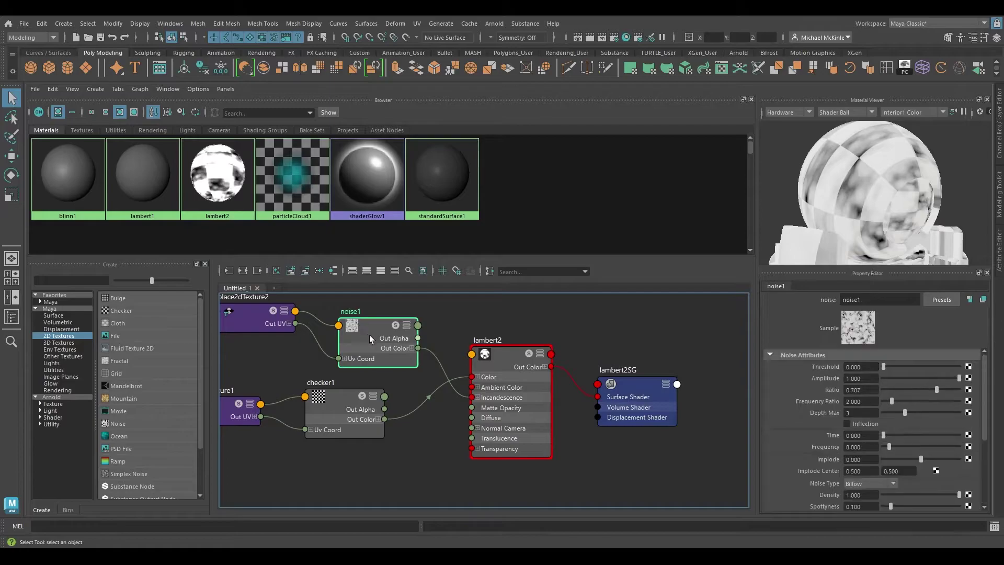
pyautogui.moveTo(370, 335); pyautogui.dragTo(358, 328)
pyautogui.scroll(-3, 898, 403)
pyautogui.scroll(2, 897, 403)
pyautogui.moveTo(911, 378); pyautogui.dragTo(922, 401)
pyautogui.keyDown('alt'); pyautogui.moveTo(884, 209); pyautogui.dragTo(941, 226, button='right'); pyautogui.keyUp('alt')
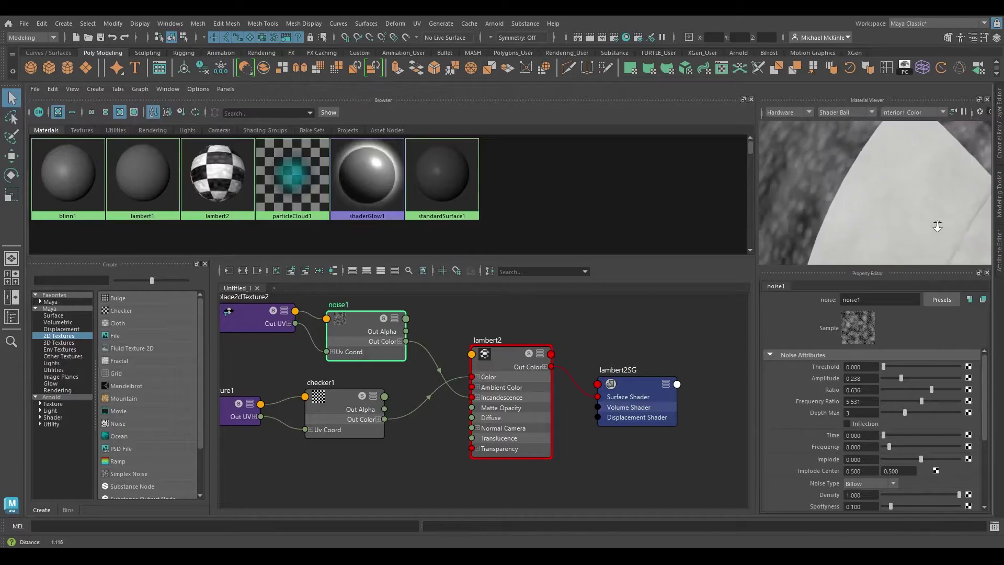
pyautogui.moveTo(906, 413)
pyautogui.mouseDown()
pyautogui.moveTo(952, 418)
pyautogui.moveTo(886, 413)
pyautogui.moveTo(906, 413)
pyautogui.mouseUp()
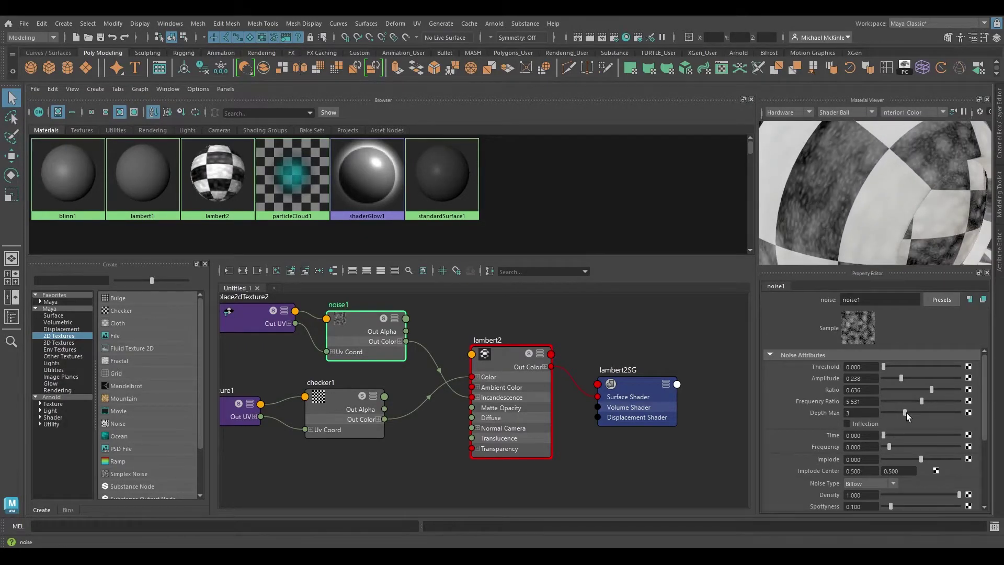
pyautogui.moveTo(900, 225)
pyautogui.keyDown('alt'); pyautogui.mouseDown()
pyautogui.moveTo(862, 215)
pyautogui.moveTo(915, 222)
pyautogui.mouseUp(); pyautogui.keyUp('alt')
# - Lower checker1's Contrast to 0.961 and set its Color 2 to magenta
pyautogui.moveTo(345, 405); pyautogui.dragTo(354, 409)
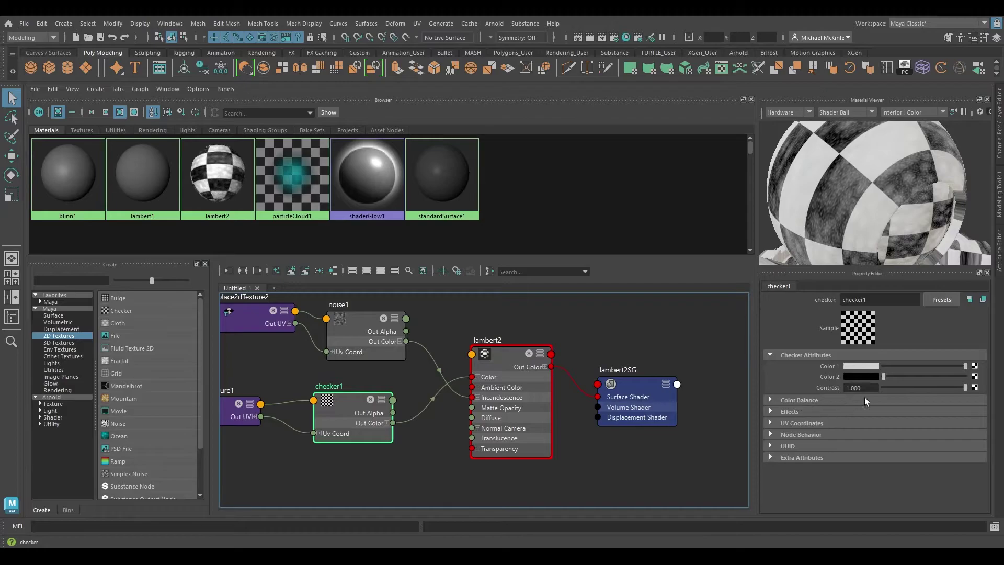
pyautogui.moveTo(965, 388); pyautogui.dragTo(961, 388)
pyautogui.moveTo(885, 376); pyautogui.dragTo(862, 371)
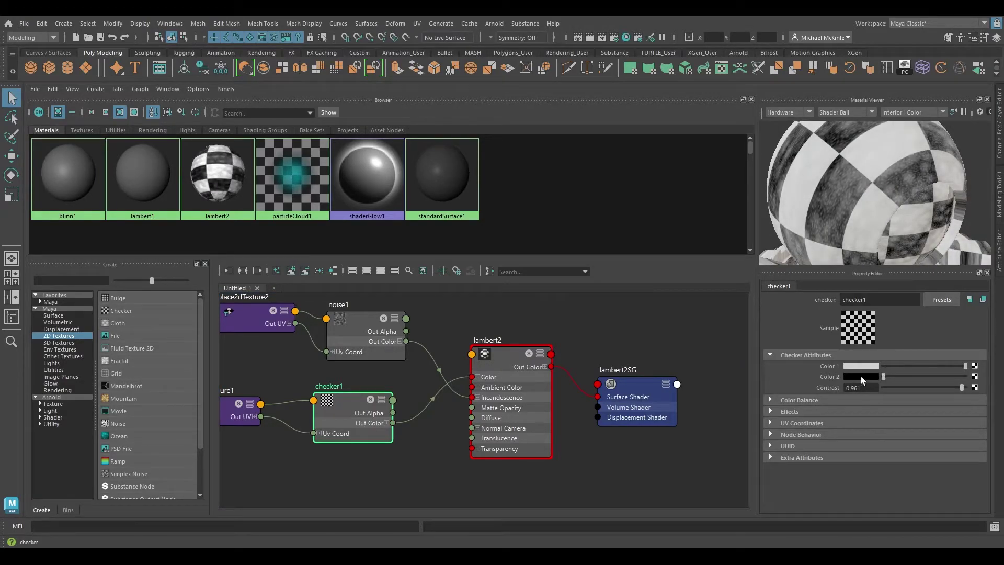
pyautogui.click(863, 375)
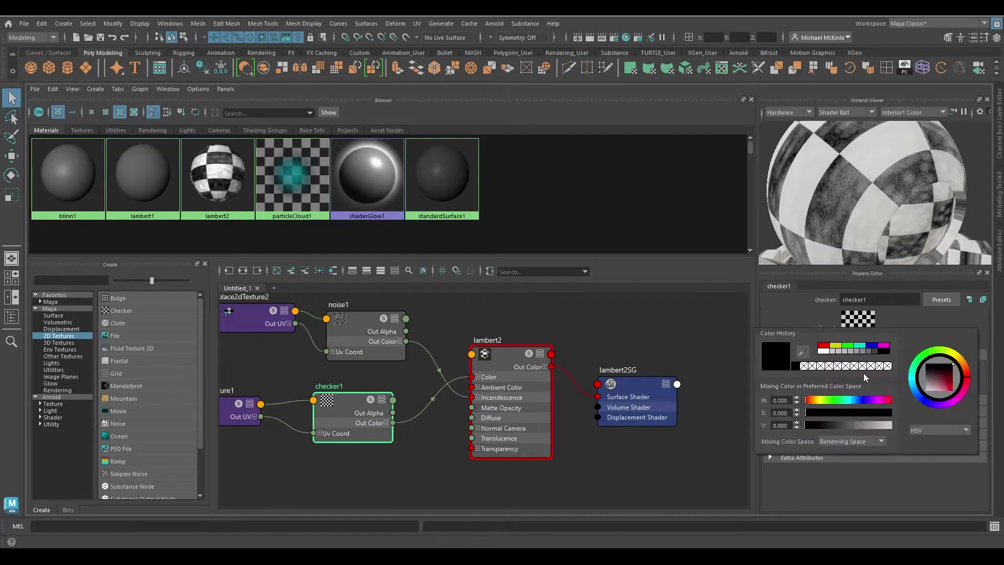
pyautogui.click(884, 345)
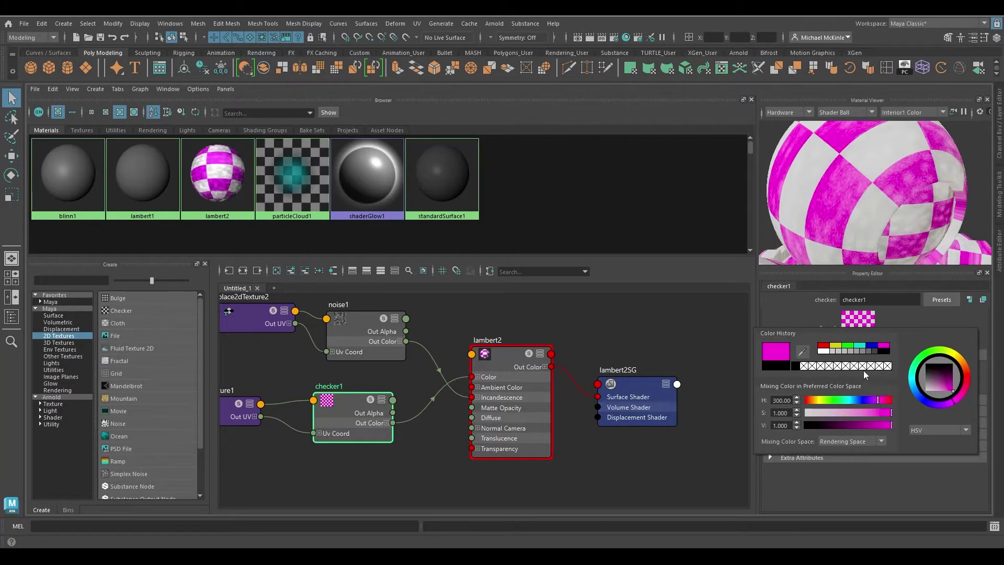
# - Set checker1's Color 1 to bright green and inspect the shader ball from several angles
pyautogui.click(862, 365)
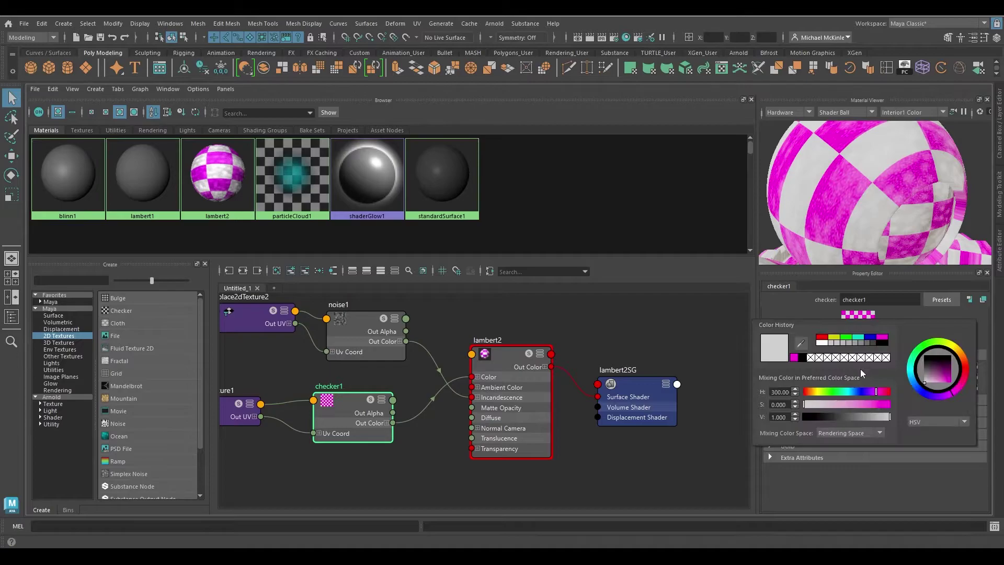
pyautogui.click(847, 343)
pyautogui.moveTo(925, 205)
pyautogui.keyDown('alt'); pyautogui.mouseDown()
pyautogui.moveTo(892, 206)
pyautogui.moveTo(949, 207)
pyautogui.moveTo(914, 206)
pyautogui.mouseUp(); pyautogui.keyUp('alt')
pyautogui.keyDown('alt'); pyautogui.moveTo(914, 206); pyautogui.dragTo(889, 202, button='right'); pyautogui.keyUp('alt')
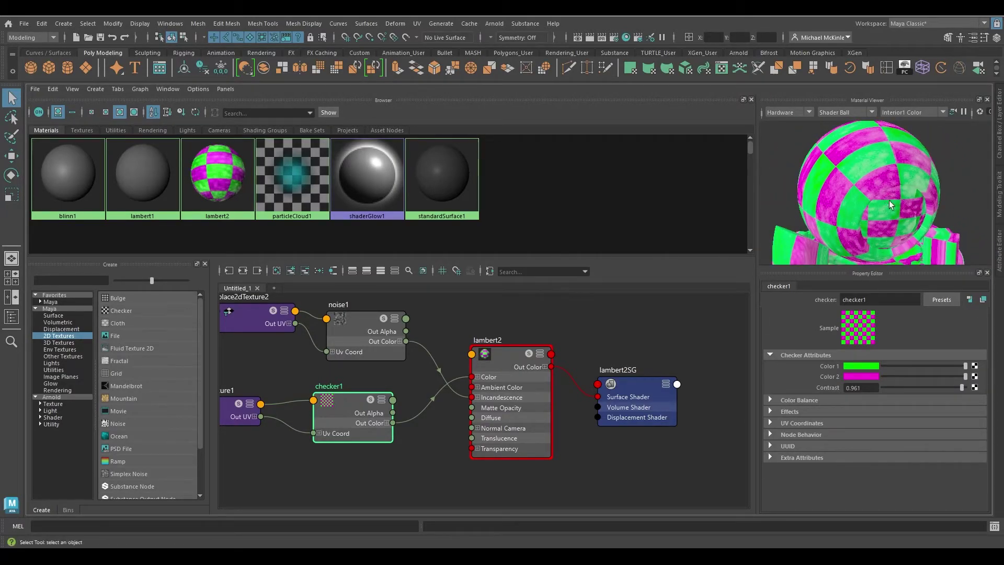
pyautogui.keyDown('alt'); pyautogui.moveTo(878, 203); pyautogui.dragTo(916, 199); pyautogui.keyUp('alt')
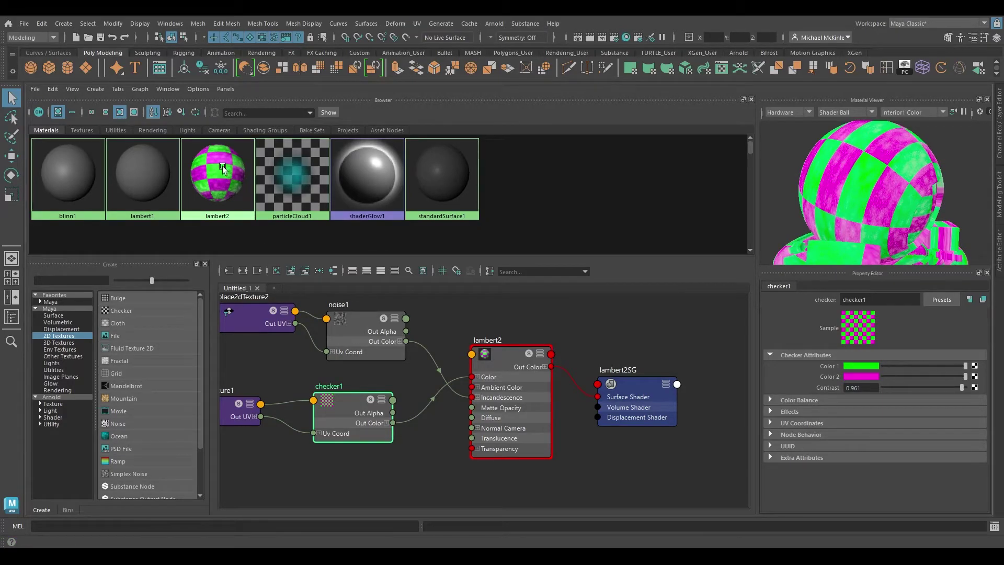
# - Show the perspective view beside the Hypershade, select the sphere and apply lambert2 from its swatch onto it
pyautogui.press('space')
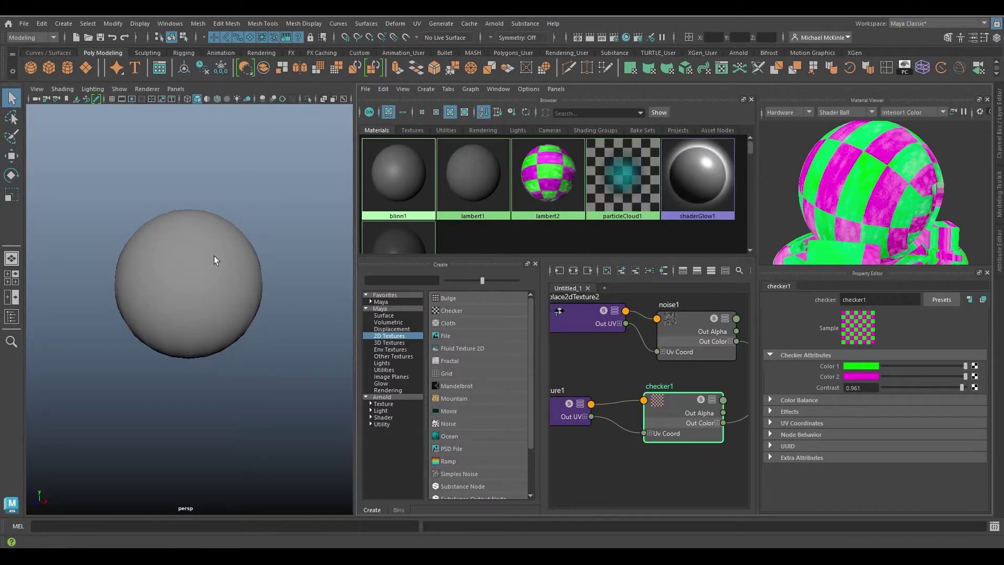
pyautogui.click(204, 276)
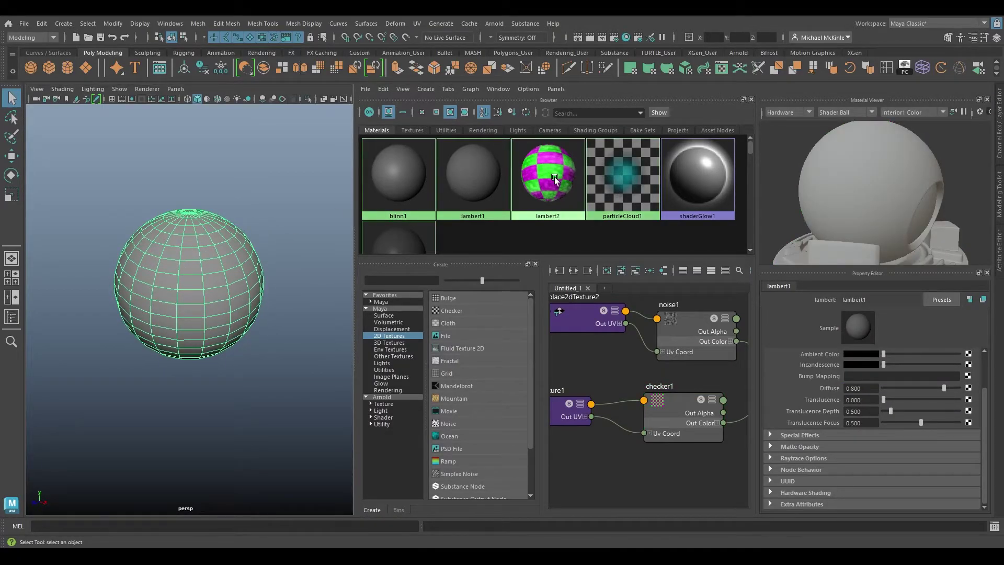
pyautogui.moveTo(554, 177); pyautogui.dragTo(374, 241, button='middle')
pyautogui.moveTo(411, 316); pyautogui.dragTo(551, 169, button='middle')
pyautogui.moveTo(549, 168); pyautogui.dragTo(557, 166, button='middle')
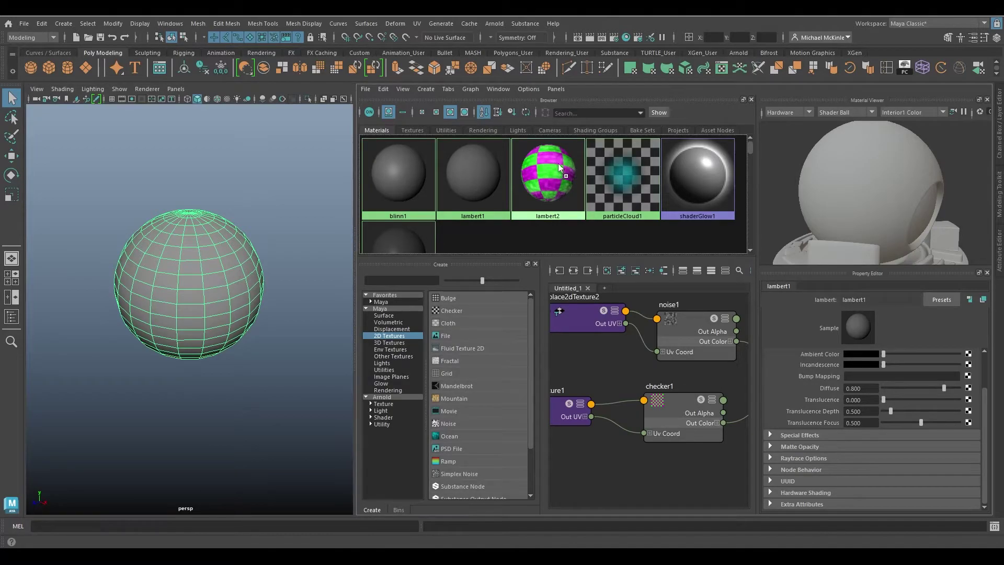
pyautogui.moveTo(398, 206); pyautogui.dragTo(252, 241, button='middle')
pyautogui.moveTo(194, 265); pyautogui.dragTo(195, 265, button='middle')
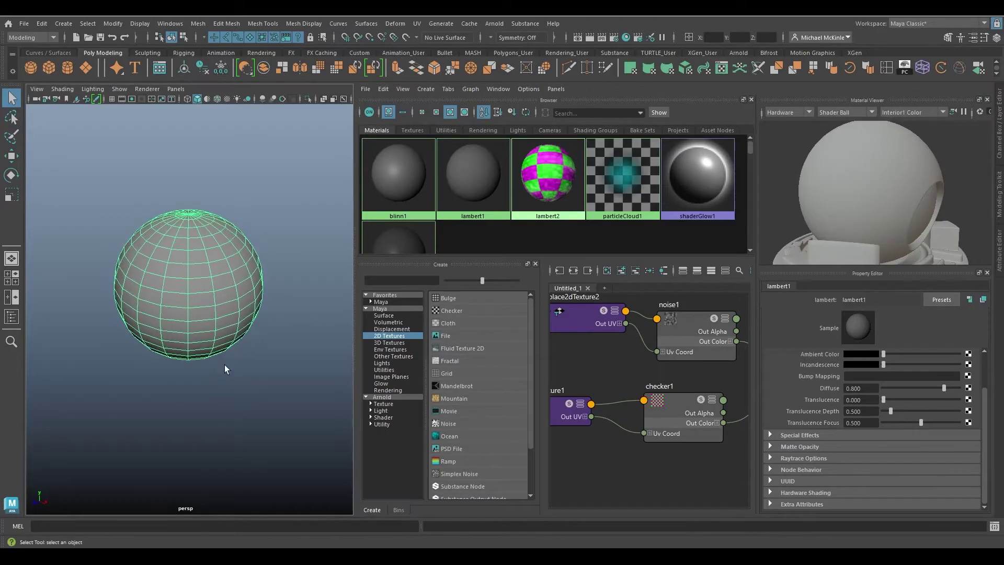
# - Turn on textured display, inspect the sphere in the perspective view, and undo the lambert2 assignment
pyautogui.press('6')
pyautogui.moveTo(172, 357)
pyautogui.keyDown('alt'); pyautogui.mouseDown()
pyautogui.moveTo(203, 372)
pyautogui.moveTo(225, 340)
pyautogui.mouseUp(); pyautogui.keyUp('alt')
pyautogui.click(249, 395)
pyautogui.keyDown('alt'); pyautogui.moveTo(143, 361); pyautogui.dragTo(209, 351); pyautogui.keyUp('alt')
pyautogui.keyDown('alt'); pyautogui.moveTo(210, 352); pyautogui.dragTo(243, 356, button='right'); pyautogui.keyUp('alt')
pyautogui.hotkey('ctrl', 'z')
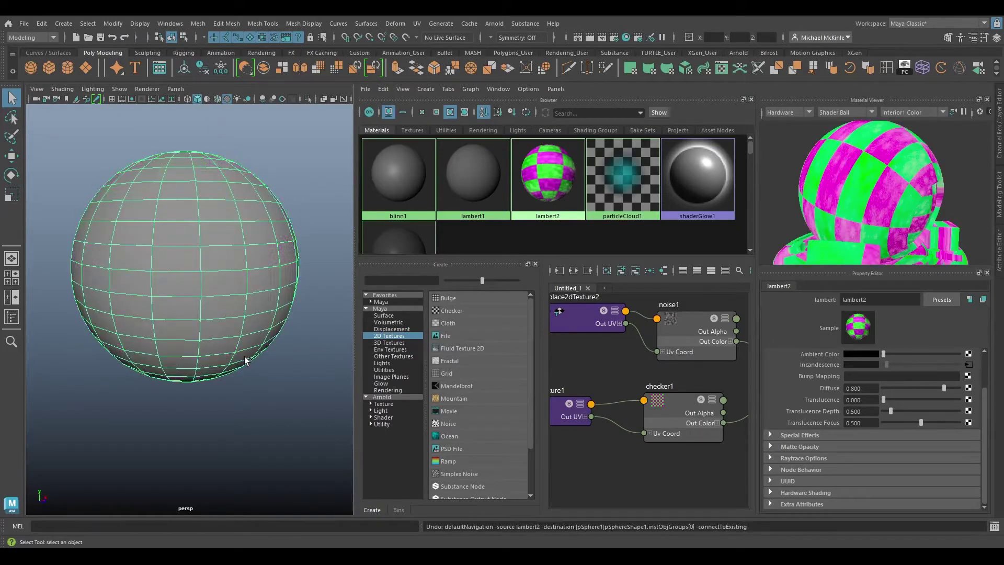
# - Reselect the sphere, try Assign Material To Selection with lambert2, inspect it, and undo the assignment
pyautogui.click(190, 240)
pyautogui.press('6')
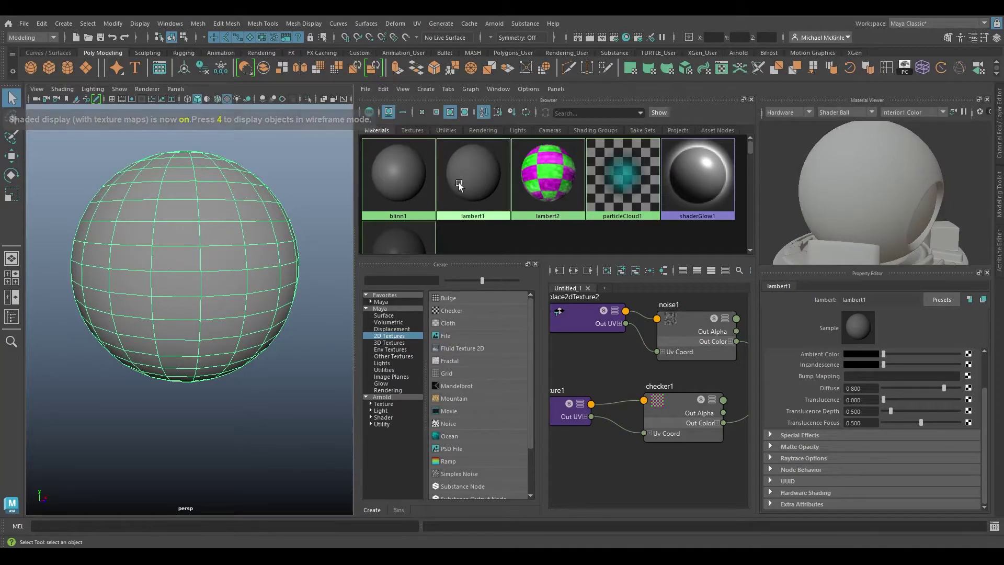
pyautogui.moveTo(548, 171); pyautogui.dragTo(555, 169, button='middle')
pyautogui.rightClick(555, 171)
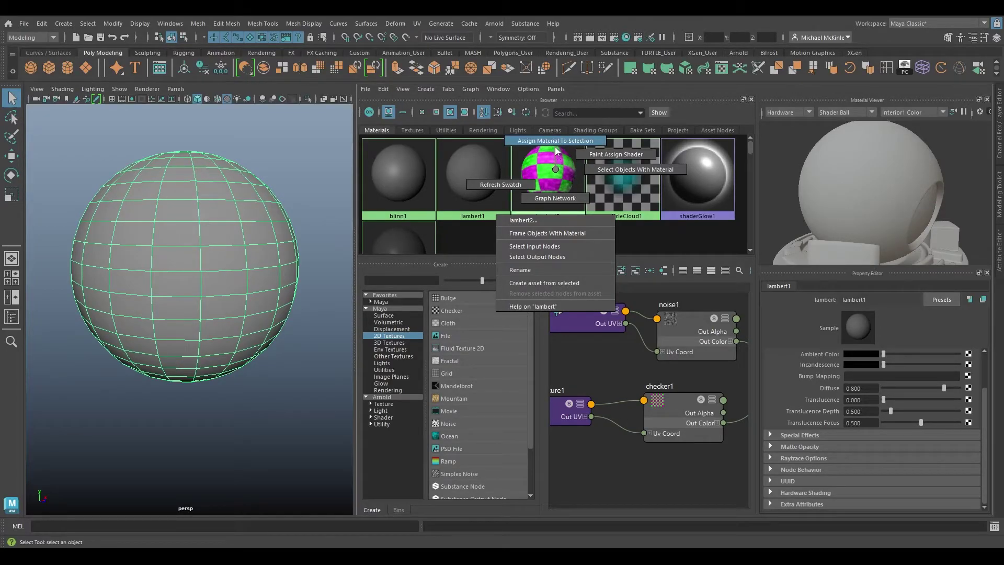
pyautogui.click(554, 146)
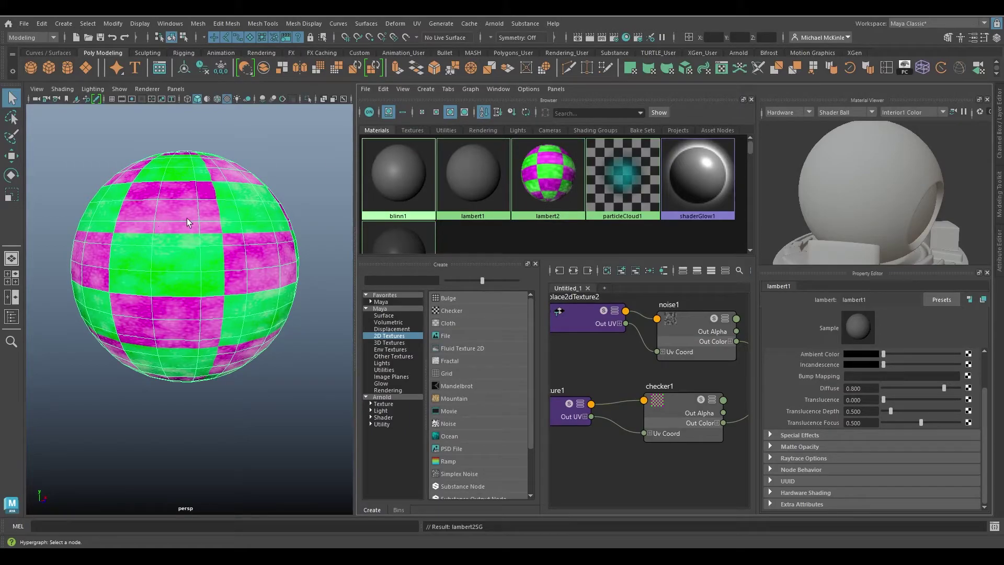
pyautogui.keyDown('alt'); pyautogui.moveTo(296, 184); pyautogui.dragTo(218, 271); pyautogui.keyUp('alt')
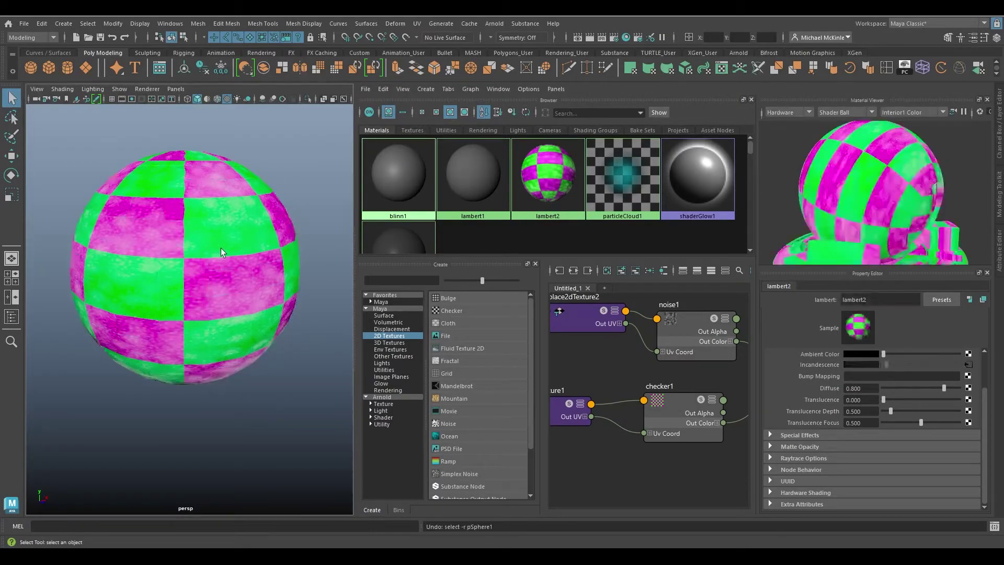
pyautogui.hotkey('ctrl', 'z')
pyautogui.keyDown('alt'); pyautogui.moveTo(242, 240); pyautogui.dragTo(230, 177); pyautogui.keyUp('alt')
# - Assign the existing material lambert2 from the sphere's own options and inspect the textured sphere
pyautogui.moveTo(200, 155); pyautogui.dragTo(286, 466, button='right')
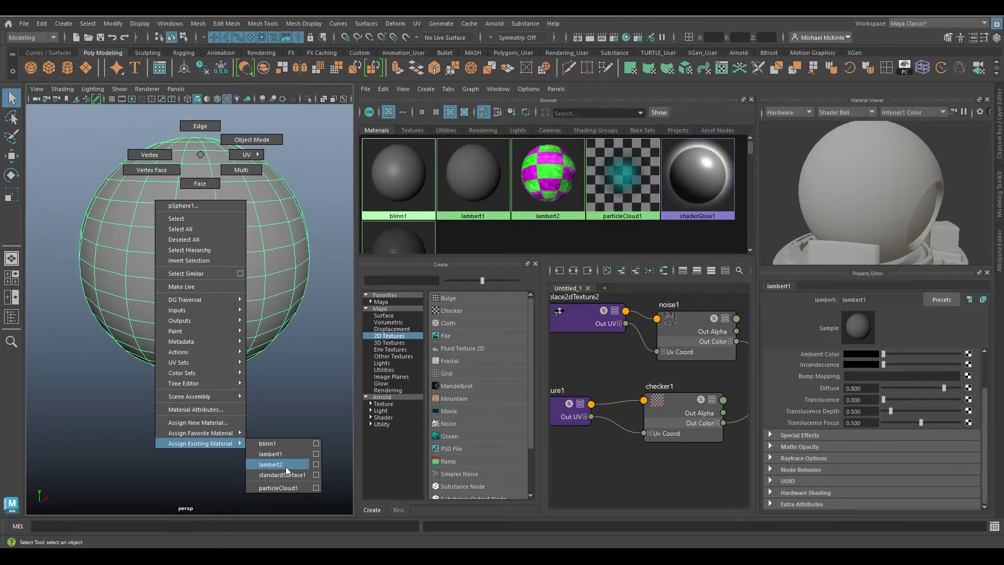
pyautogui.moveTo(286, 467); pyautogui.dragTo(269, 461, button='right')
pyautogui.keyDown('alt'); pyautogui.moveTo(257, 260); pyautogui.dragTo(218, 308); pyautogui.keyUp('alt')
pyautogui.scroll(5, 224, 332)
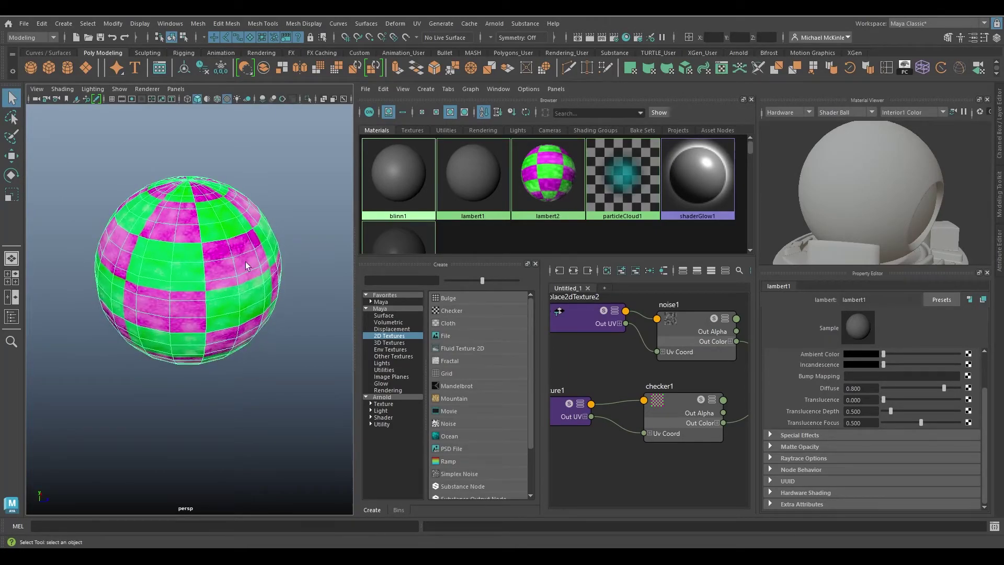
# - Switch the sphere to face selection, select some faces, and undo back to before the lambert2 assignment
pyautogui.moveTo(203, 212); pyautogui.dragTo(194, 243, button='right')
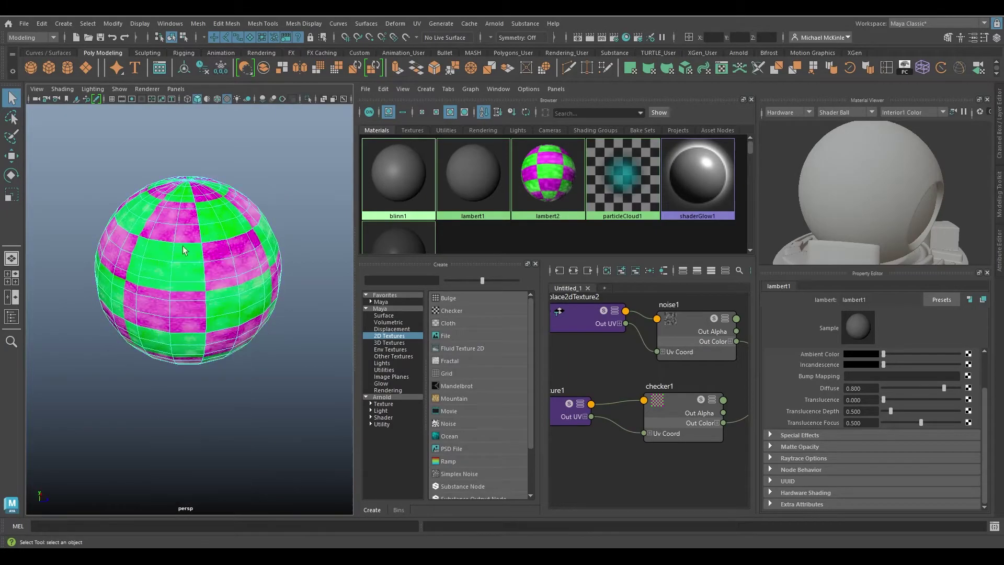
pyautogui.moveTo(106, 171); pyautogui.dragTo(203, 213)
pyautogui.keyDown('alt'); pyautogui.moveTo(181, 250); pyautogui.dragTo(160, 278); pyautogui.keyUp('alt')
pyautogui.scroll(3, 161, 281)
pyautogui.keyDown('alt'); pyautogui.moveTo(228, 285); pyautogui.dragTo(149, 272); pyautogui.keyUp('alt')
pyautogui.hotkey('ctrl', 'z')
pyautogui.hotkey('ctrl', 'z')
pyautogui.hotkey('ctrl', 'z')
pyautogui.hotkey('ctrl', 'z')
# - Select the faces in a broad band across the sphere's middle and assign lambert2 to them
pyautogui.moveTo(195, 202); pyautogui.dragTo(196, 230, button='right')
pyautogui.moveTo(59, 216); pyautogui.dragTo(244, 294)
pyautogui.moveTo(551, 171); pyautogui.dragTo(552, 144, button='right')
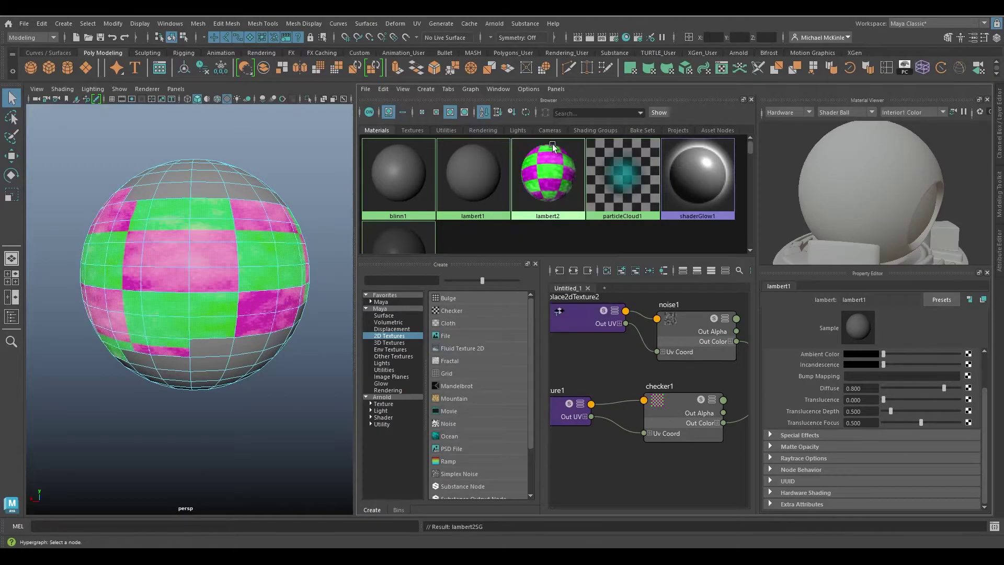
pyautogui.keyDown('alt'); pyautogui.moveTo(218, 269); pyautogui.dragTo(181, 254); pyautogui.keyUp('alt')
# - Return to object mode, select the whole sphere and assign blinn1 to it
pyautogui.moveTo(181, 223); pyautogui.dragTo(238, 207, button='right')
pyautogui.keyDown('alt'); pyautogui.moveTo(304, 271); pyautogui.dragTo(259, 280); pyautogui.keyUp('alt')
pyautogui.click(262, 390)
pyautogui.keyDown('alt'); pyautogui.moveTo(263, 388); pyautogui.dragTo(257, 272); pyautogui.keyUp('alt')
pyautogui.click(261, 322)
pyautogui.moveTo(395, 175)
pyautogui.mouseDown(button='middle')
pyautogui.moveTo(267, 250)
pyautogui.moveTo(262, 272)
pyautogui.mouseUp(button='middle')
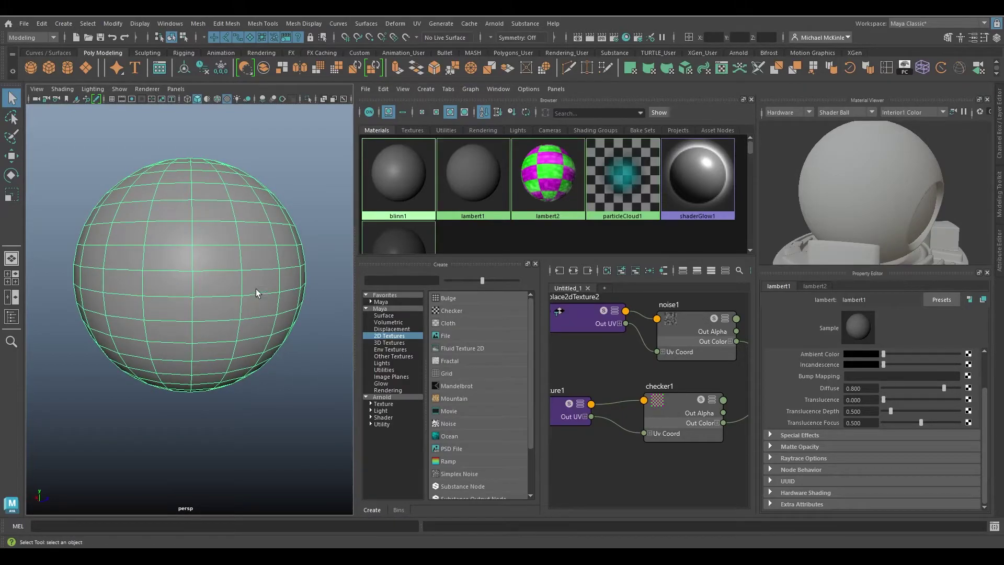
# - Select a patch of faces on the sphere's upper side, assign lambert2 to them and inspect the patch
pyautogui.moveTo(224, 215); pyautogui.dragTo(225, 244, button='right')
pyautogui.moveTo(170, 191); pyautogui.dragTo(37, 281)
pyautogui.moveTo(547, 186); pyautogui.dragTo(545, 187, button='middle')
pyautogui.moveTo(551, 168); pyautogui.dragTo(551, 145, button='right')
pyautogui.keyDown('alt'); pyautogui.moveTo(250, 264); pyautogui.dragTo(215, 260); pyautogui.keyUp('alt')
pyautogui.keyDown('alt'); pyautogui.moveTo(214, 259); pyautogui.dragTo(180, 258, button='right'); pyautogui.keyUp('alt')
pyautogui.keyDown('alt'); pyautogui.moveTo(181, 259); pyautogui.dragTo(298, 251); pyautogui.keyUp('alt')
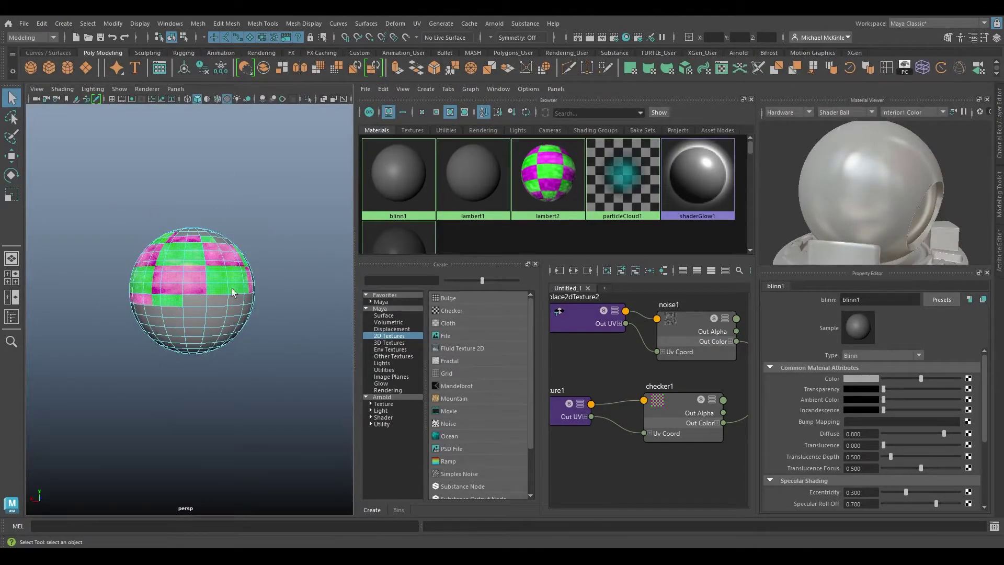
pyautogui.keyDown('alt'); pyautogui.moveTo(226, 287); pyautogui.dragTo(229, 320); pyautogui.keyUp('alt')
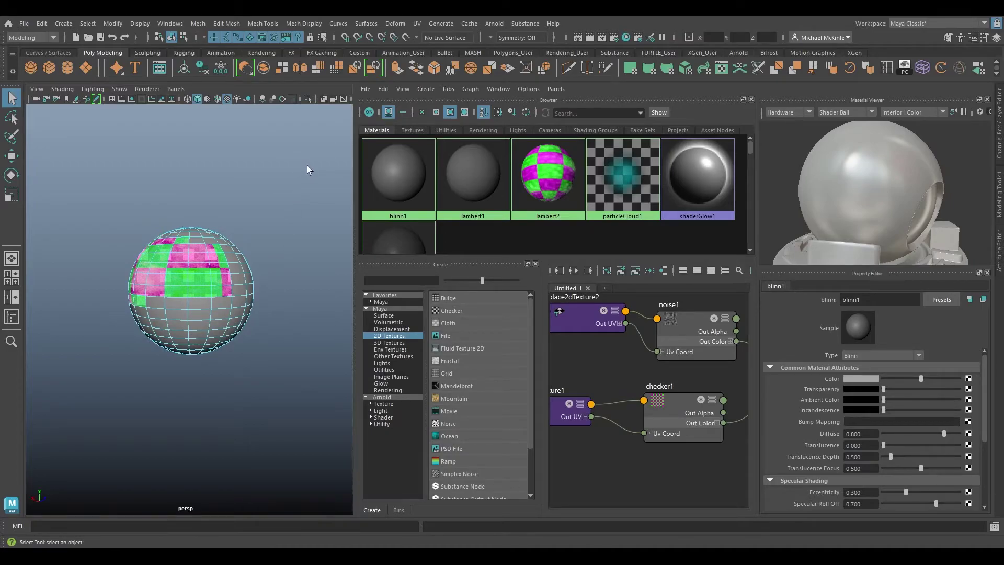
# - Invert the selection to the faces outside the lambert2 patch and assign blinn1 to them
pyautogui.moveTo(308, 158); pyautogui.dragTo(84, 403)
pyautogui.keyDown('alt'); pyautogui.moveTo(113, 368); pyautogui.dragTo(169, 325); pyautogui.keyUp('alt')
pyautogui.keyDown('alt'); pyautogui.moveTo(169, 325); pyautogui.dragTo(215, 330, button='right'); pyautogui.keyUp('alt')
pyautogui.keyDown('alt'); pyautogui.moveTo(166, 306); pyautogui.dragTo(208, 309); pyautogui.keyUp('alt')
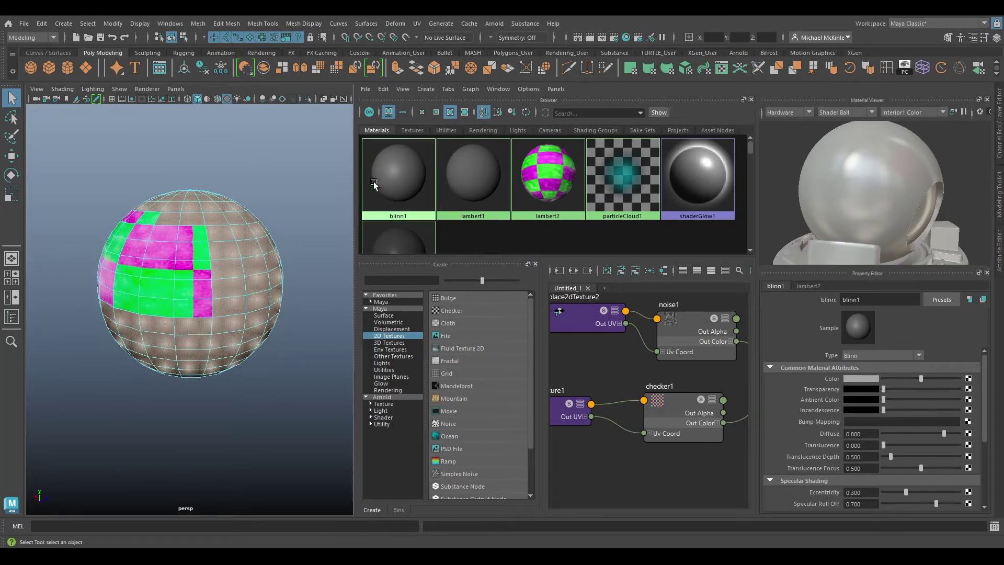
pyautogui.rightClick(398, 176)
pyautogui.moveTo(397, 178); pyautogui.dragTo(396, 147, button='right')
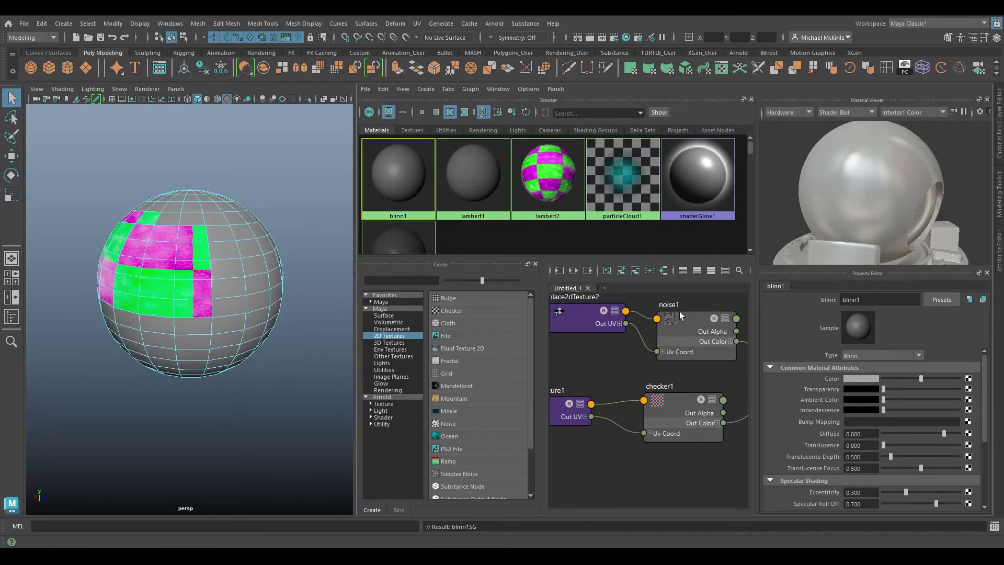
# - Set blinn1's Color to bright green, deselect the faces and inspect both materials on the sphere
pyautogui.click(862, 380)
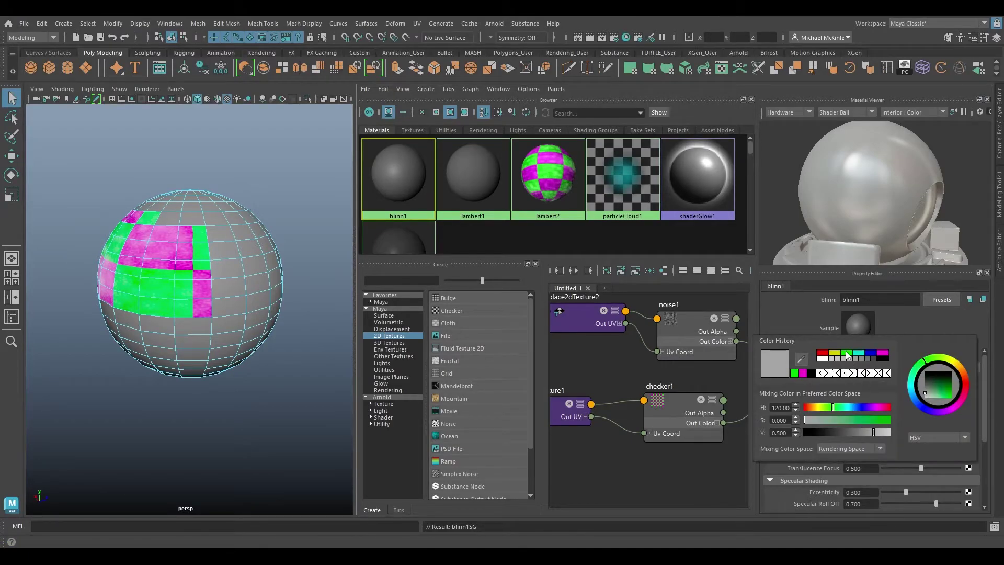
pyautogui.click(851, 359)
pyautogui.click(309, 175)
pyautogui.keyDown('alt'); pyautogui.moveTo(309, 174); pyautogui.dragTo(293, 257); pyautogui.keyUp('alt')
pyautogui.keyDown('alt'); pyautogui.moveTo(243, 280); pyautogui.dragTo(270, 308); pyautogui.keyUp('alt')
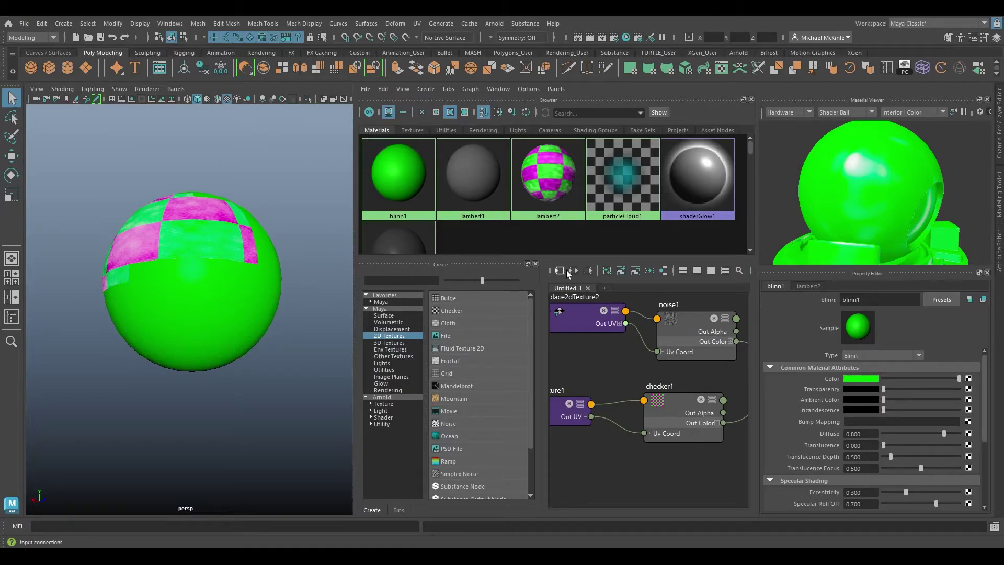
# - Select lambert2 and map a Mountain texture to its Transparency
pyautogui.scroll(-3, 601, 374)
pyautogui.keyDown('alt'); pyautogui.moveTo(663, 396); pyautogui.dragTo(573, 372, button='middle'); pyautogui.keyUp('alt')
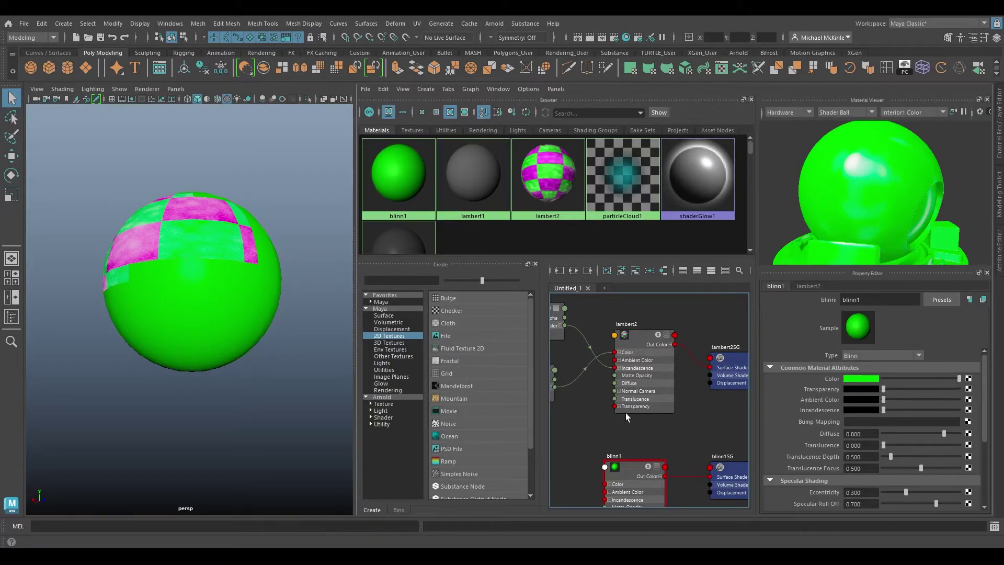
pyautogui.keyDown('alt'); pyautogui.moveTo(626, 413); pyautogui.dragTo(665, 428, button='middle'); pyautogui.keyUp('alt')
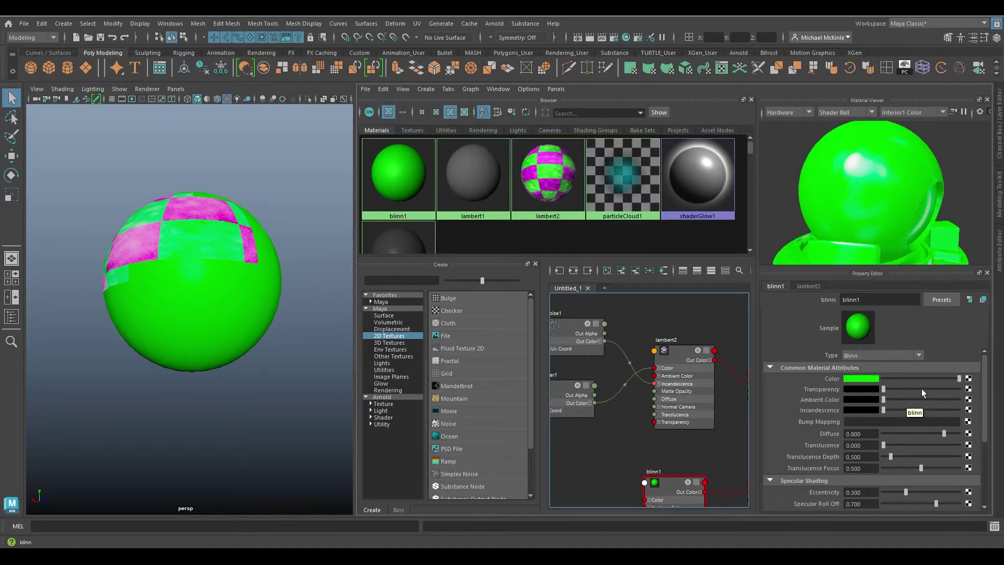
pyautogui.click(547, 172)
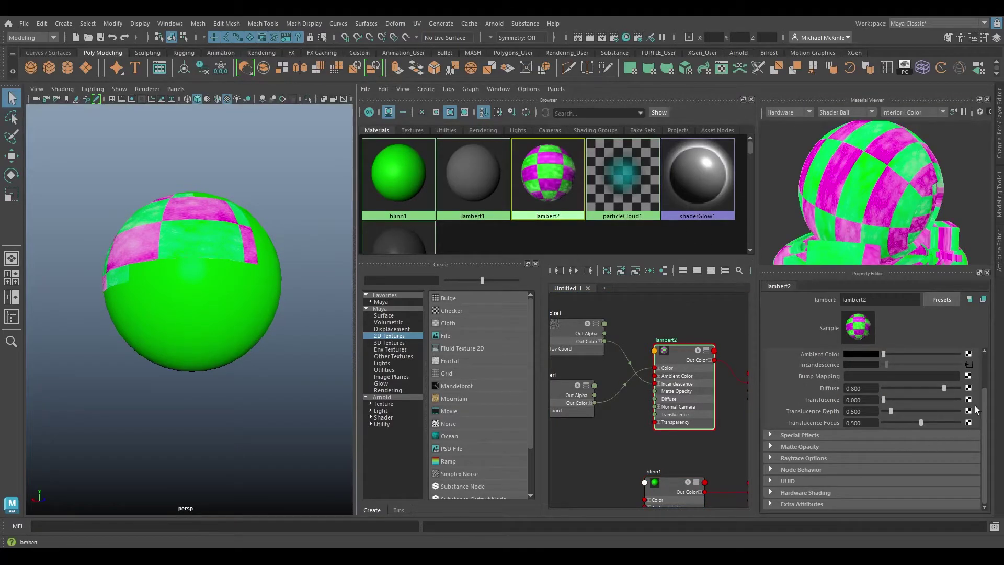
pyautogui.scroll(3, 894, 399)
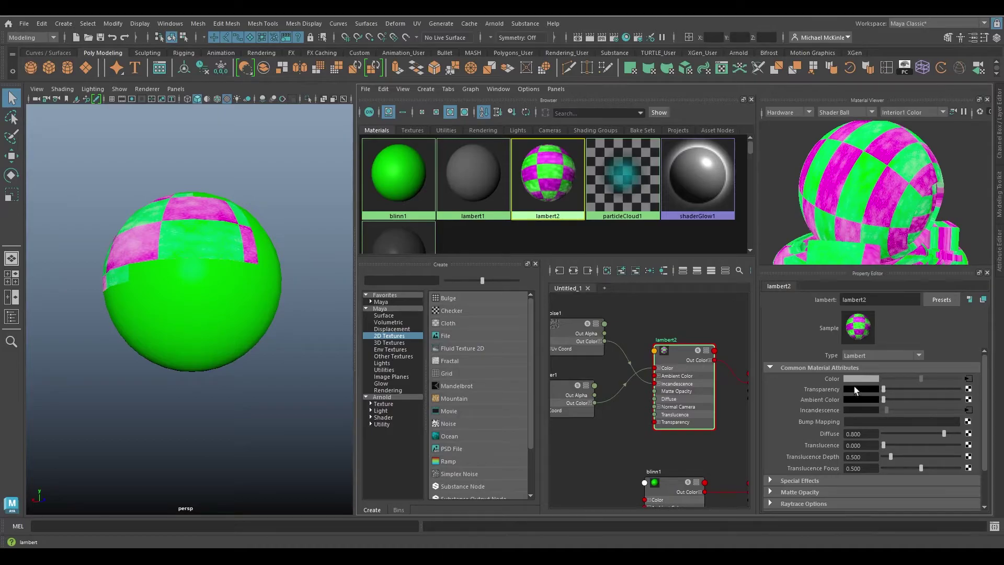
pyautogui.click(969, 389)
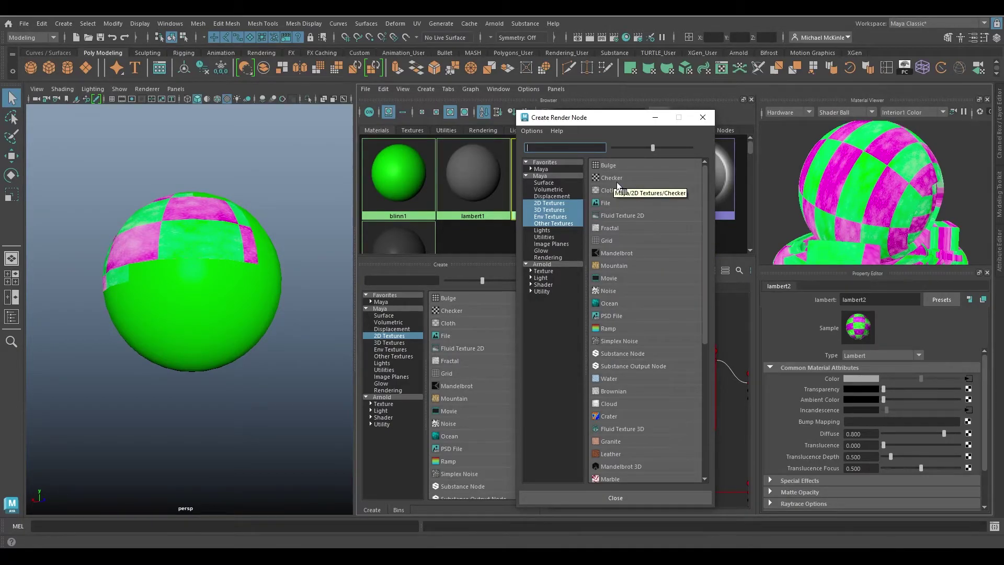
pyautogui.click(618, 268)
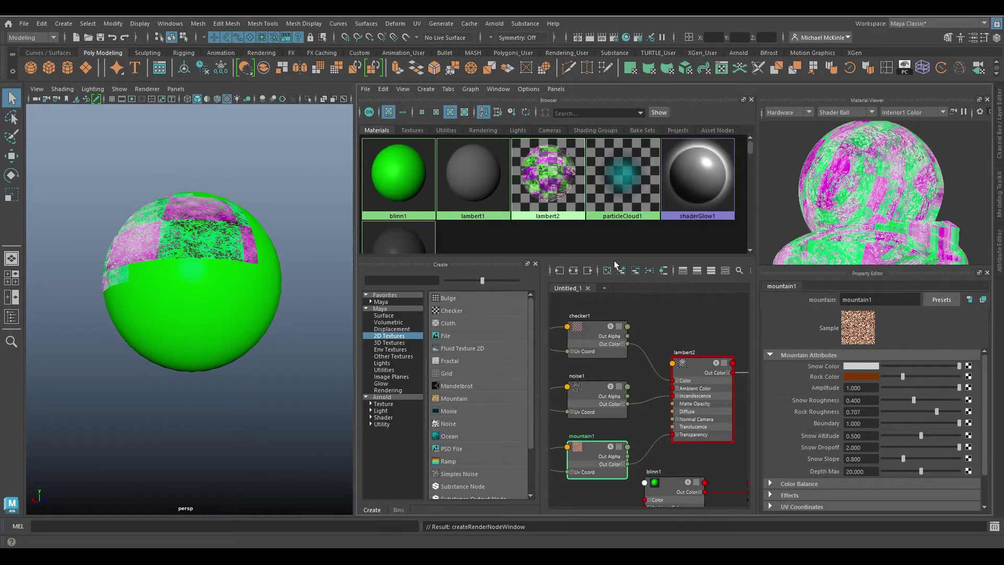
# - Examine the Mountain, Noise and Checker connections into lambert2, moving the mountain1 node slightly closer to the noise1 node
pyautogui.press('space')
pyautogui.keyDown('alt'); pyautogui.moveTo(412, 329); pyautogui.dragTo(573, 313, button='middle'); pyautogui.keyUp('alt')
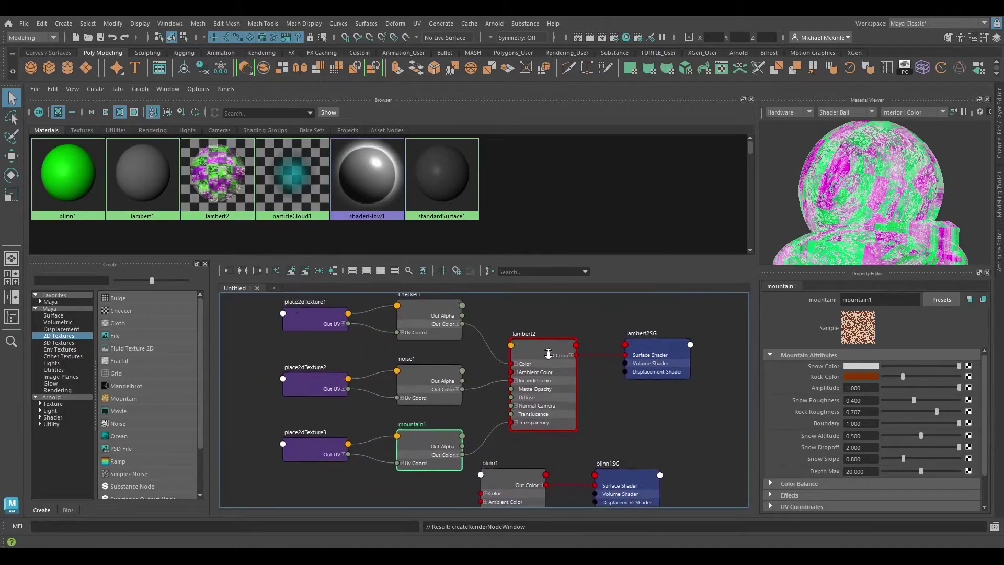
pyautogui.scroll(1, 559, 368)
pyautogui.keyDown('alt'); pyautogui.moveTo(559, 368); pyautogui.dragTo(571, 412, button='middle'); pyautogui.keyUp('alt')
pyautogui.scroll(2, 497, 391)
pyautogui.keyDown('alt'); pyautogui.moveTo(497, 471); pyautogui.dragTo(495, 363, button='middle'); pyautogui.keyUp('alt')
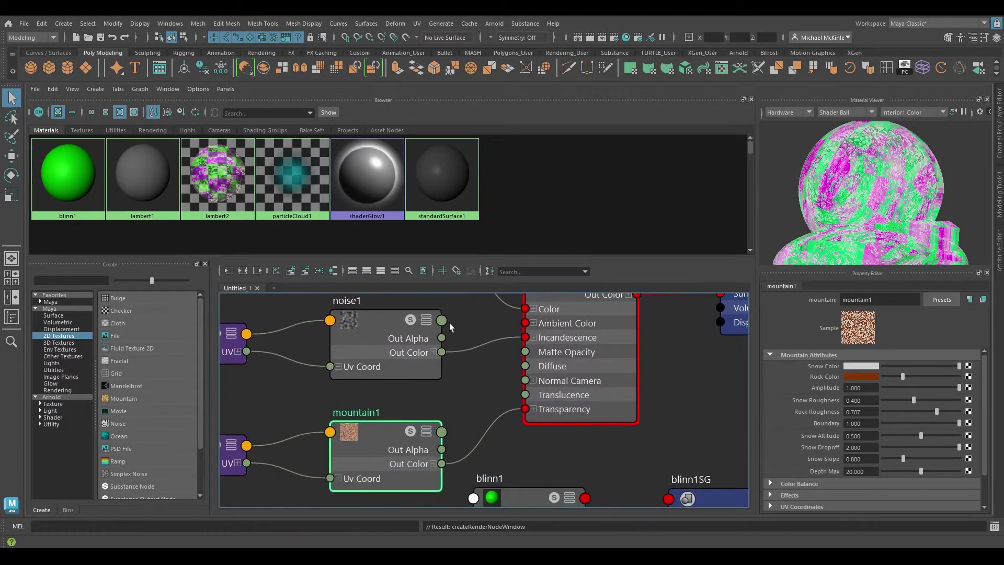
pyautogui.keyDown('alt'); pyautogui.moveTo(384, 458); pyautogui.dragTo(381, 415, button='middle'); pyautogui.keyUp('alt')
pyautogui.moveTo(381, 415); pyautogui.dragTo(375, 400)
pyautogui.keyDown('alt'); pyautogui.moveTo(479, 403); pyautogui.dragTo(391, 436, button='middle'); pyautogui.keyUp('alt')
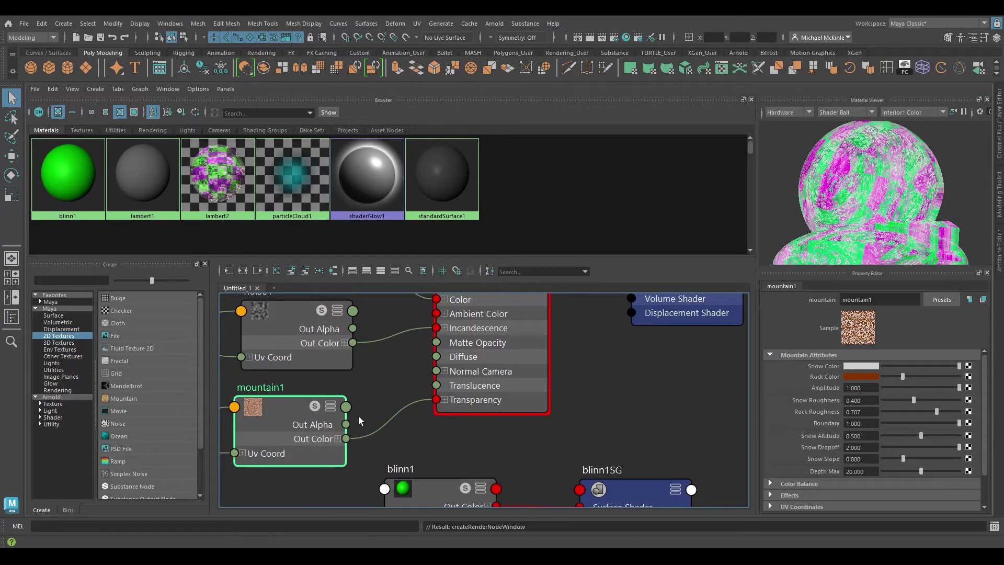
pyautogui.scroll(-3, 466, 386)
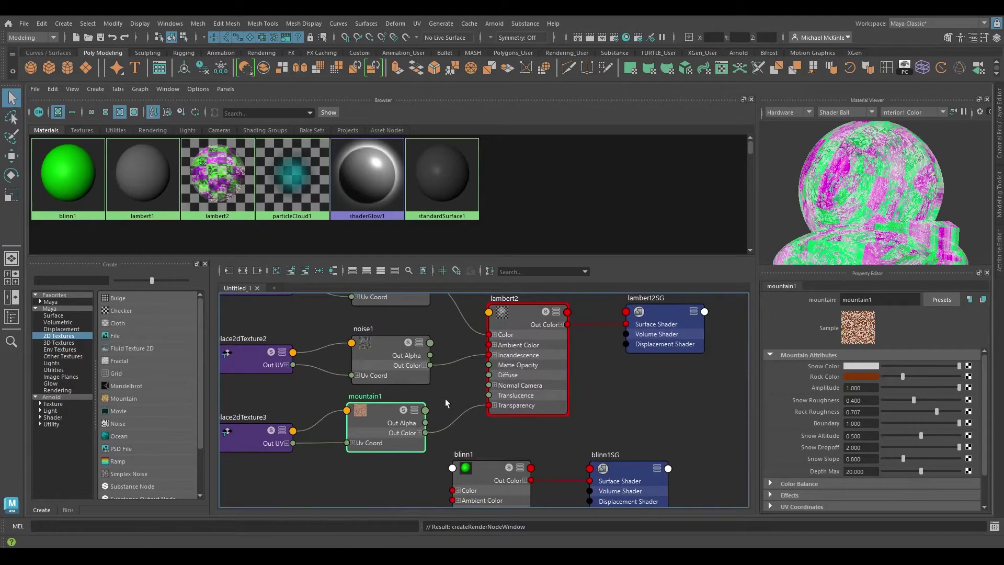
# - Select lambert2, assign it to the whole sphere and inspect the combined textures up close
pyautogui.click(518, 318)
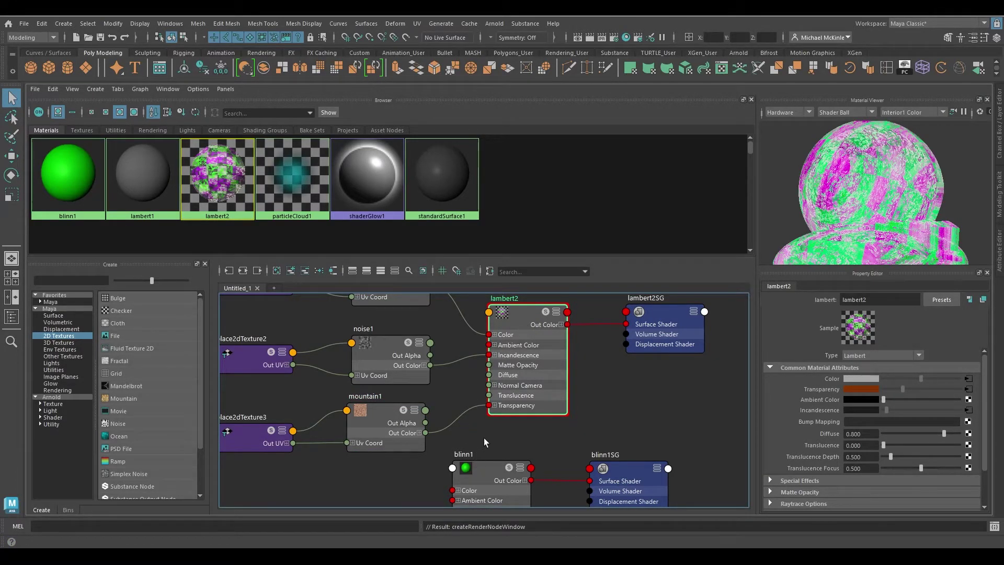
pyautogui.moveTo(892, 206); pyautogui.dragTo(897, 204)
pyautogui.press('space')
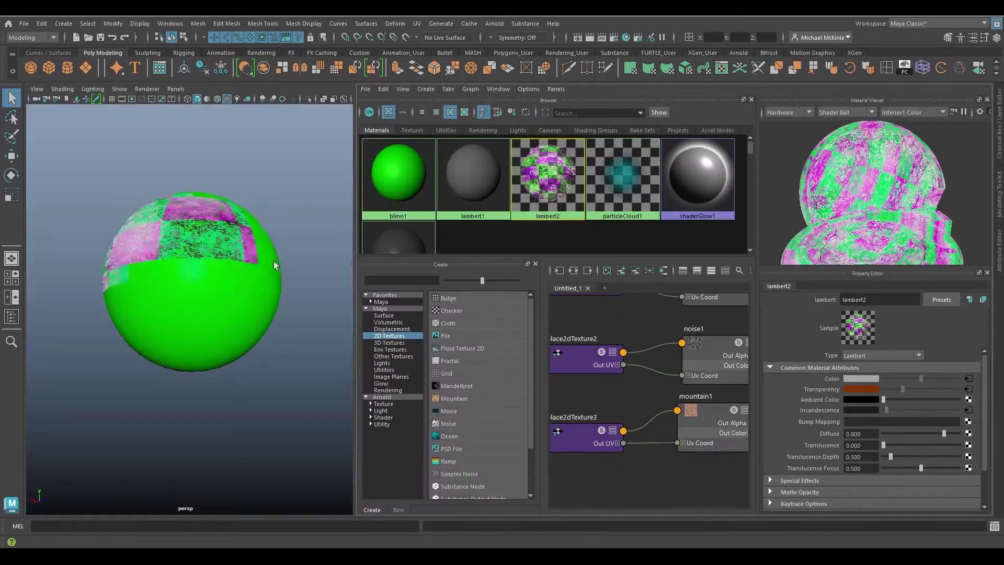
pyautogui.scroll(3, 220, 306)
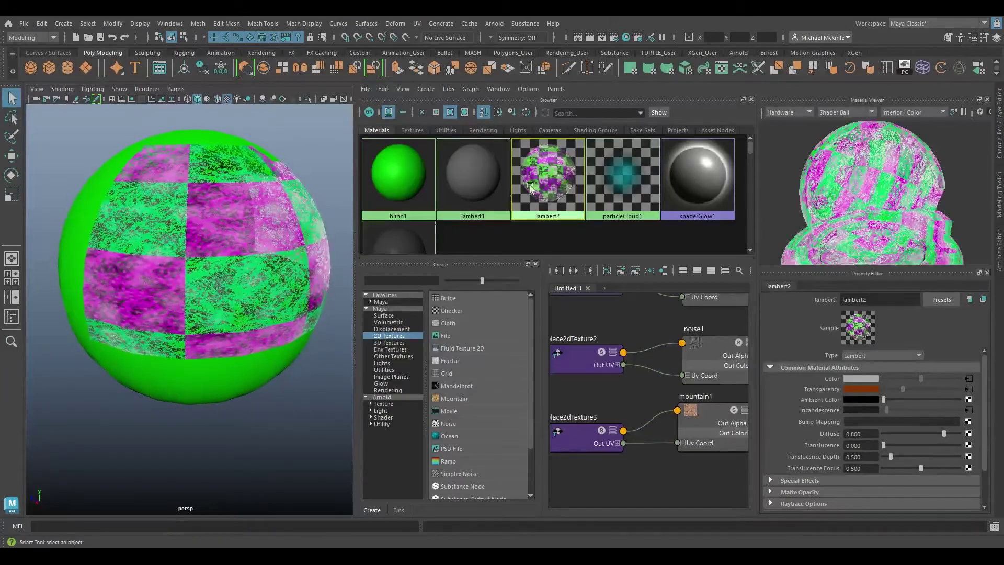
pyautogui.keyDown('alt'); pyautogui.moveTo(253, 291); pyautogui.dragTo(197, 260); pyautogui.keyUp('alt')
pyautogui.moveTo(214, 219); pyautogui.dragTo(265, 212, button='right')
pyautogui.keyDown('alt'); pyautogui.moveTo(301, 341); pyautogui.dragTo(190, 379); pyautogui.keyUp('alt')
pyautogui.scroll(4, 253, 363)
pyautogui.scroll(8, 678, 435)
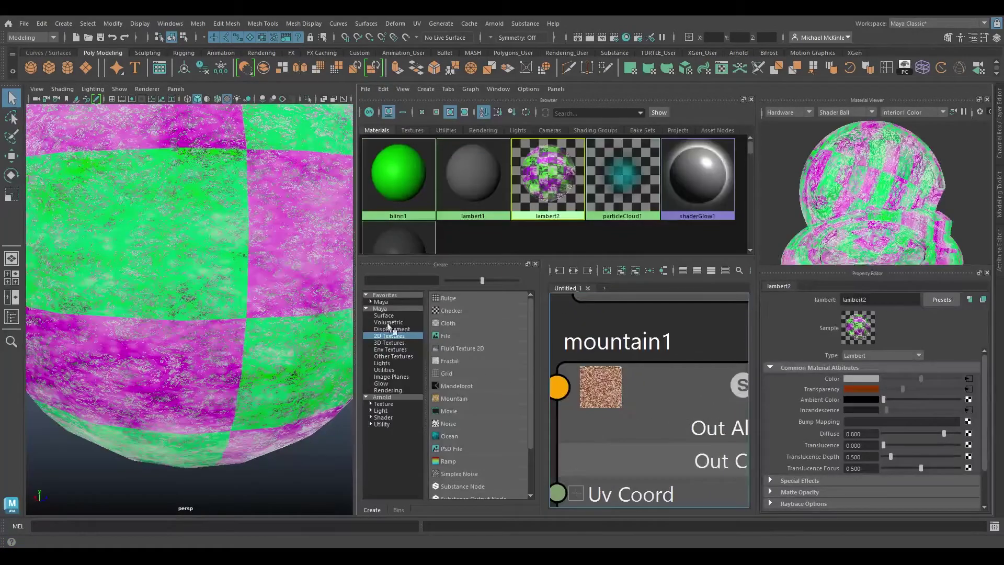
pyautogui.keyDown('alt'); pyautogui.moveTo(228, 338); pyautogui.dragTo(269, 300); pyautogui.keyUp('alt')
pyautogui.scroll(-6, 209, 292)
pyautogui.scroll(3, 198, 300)
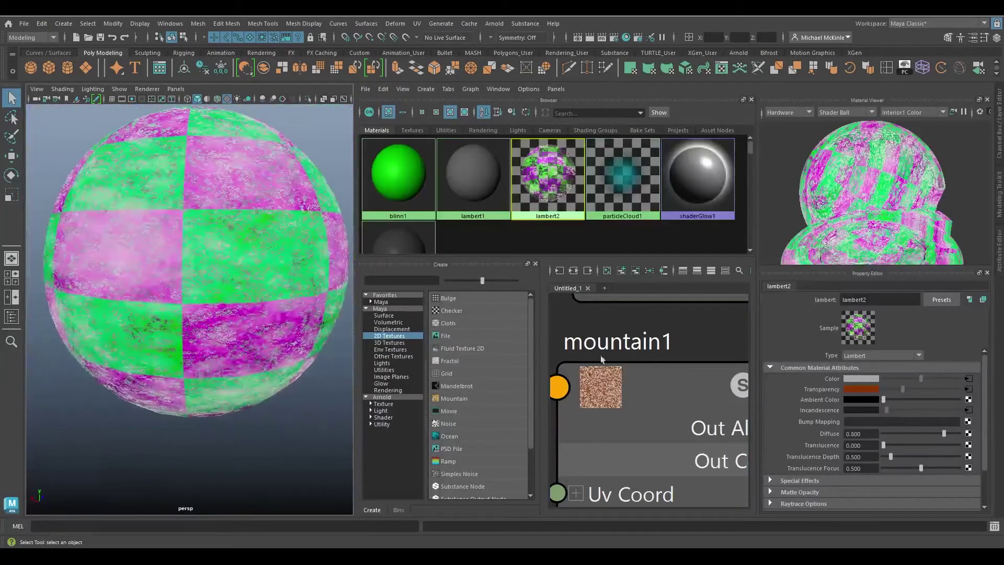
# - Set mountain1's Snow Roughness to 0.315, Boundary to 0.517, Snow Dropoff to 0.462 and Snow Slope to 0.399, and inspect the sphere
pyautogui.click(608, 384)
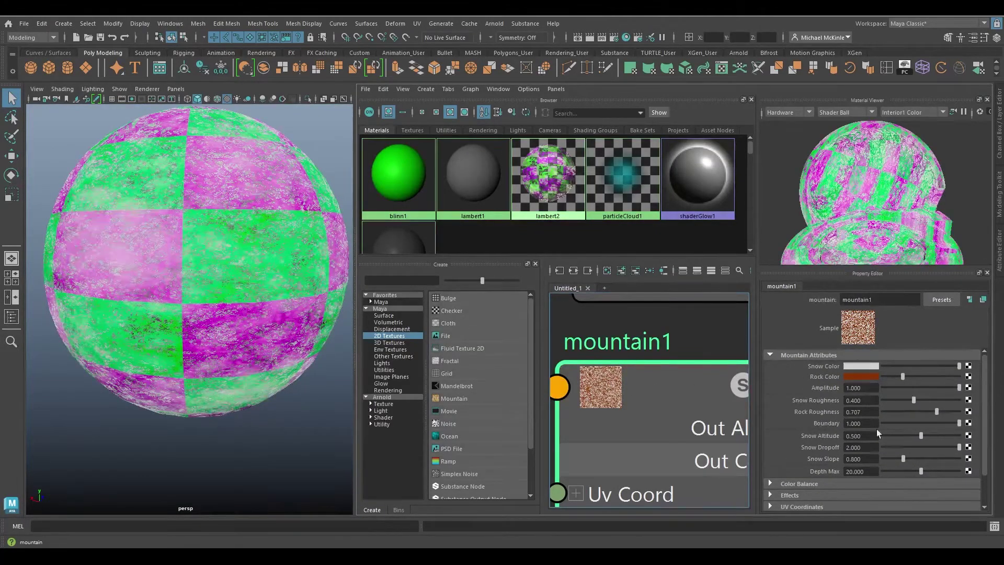
pyautogui.moveTo(911, 400); pyautogui.dragTo(975, 390)
pyautogui.moveTo(939, 425)
pyautogui.mouseDown()
pyautogui.moveTo(905, 422)
pyautogui.moveTo(923, 423)
pyautogui.mouseUp()
pyautogui.moveTo(890, 460); pyautogui.dragTo(899, 446)
pyautogui.click(911, 445)
pyautogui.moveTo(868, 201); pyautogui.dragTo(846, 201)
pyautogui.keyDown('alt'); pyautogui.moveTo(283, 230); pyautogui.dragTo(246, 230); pyautogui.keyUp('alt')
pyautogui.keyDown('alt'); pyautogui.moveTo(246, 230); pyautogui.dragTo(134, 238, button='right'); pyautogui.keyUp('alt')
pyautogui.keyDown('alt'); pyautogui.moveTo(134, 238); pyautogui.dragTo(251, 240); pyautogui.keyUp('alt')
pyautogui.keyDown('alt'); pyautogui.moveTo(251, 240); pyautogui.dragTo(290, 235, button='right'); pyautogui.keyUp('alt')
# - Select the lambert2 node and examine how the three textures and their placement nodes feed its inputs in the node graph
pyautogui.keyDown('alt'); pyautogui.moveTo(451, 388); pyautogui.dragTo(501, 356, button='right'); pyautogui.keyUp('alt')
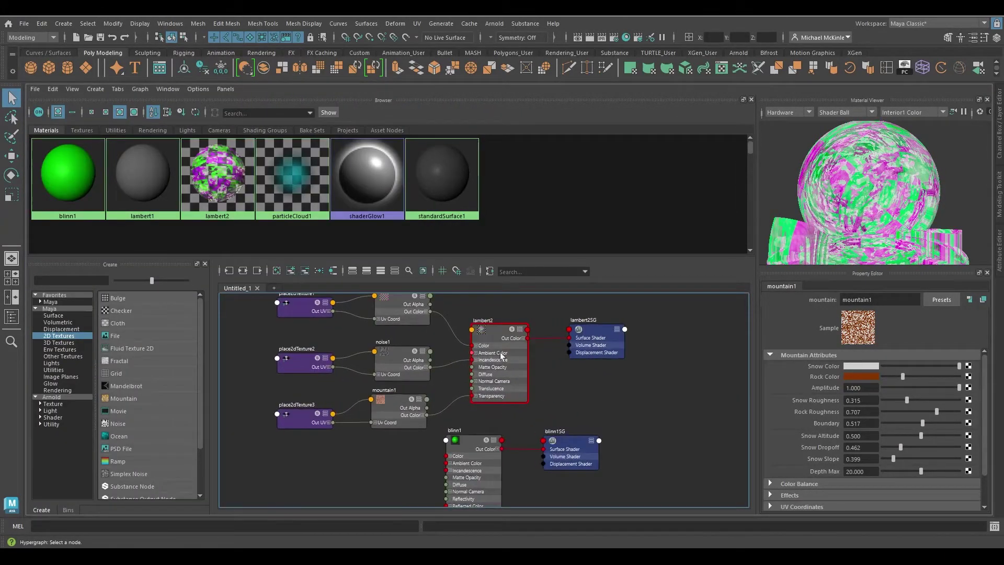
pyautogui.click(501, 355)
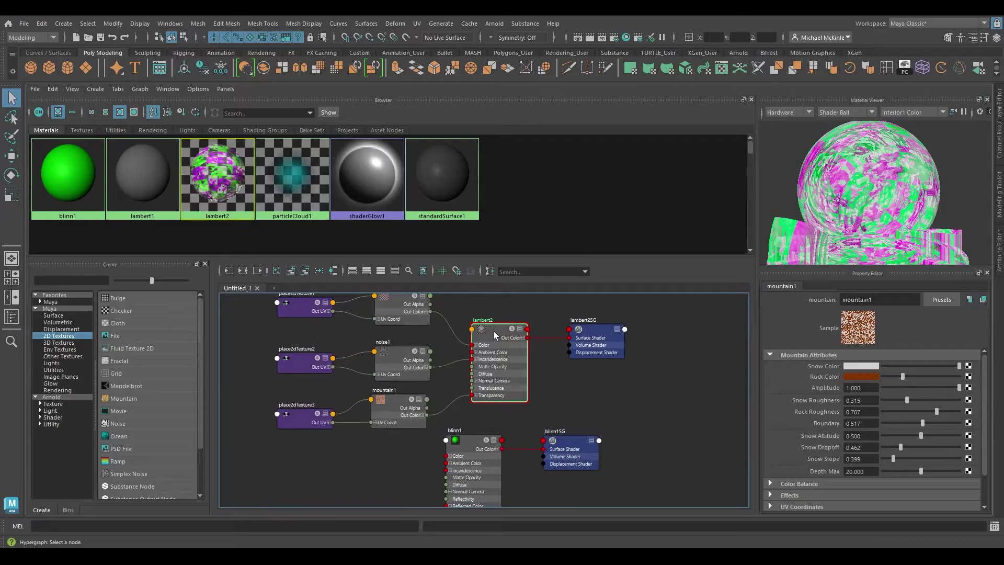
pyautogui.keyDown('alt'); pyautogui.moveTo(442, 329); pyautogui.dragTo(465, 361, button='middle'); pyautogui.keyUp('alt')
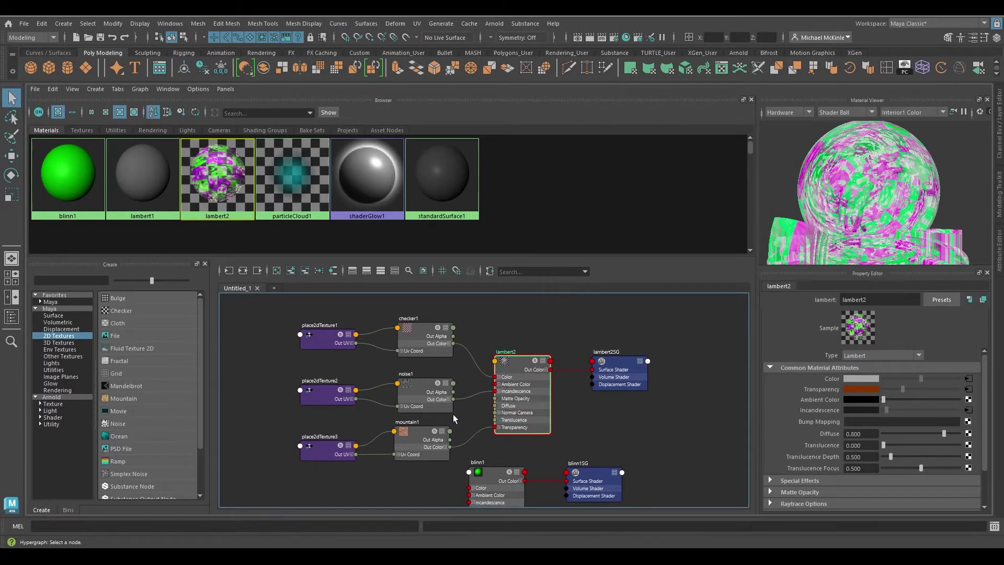
pyautogui.scroll(4, 520, 405)
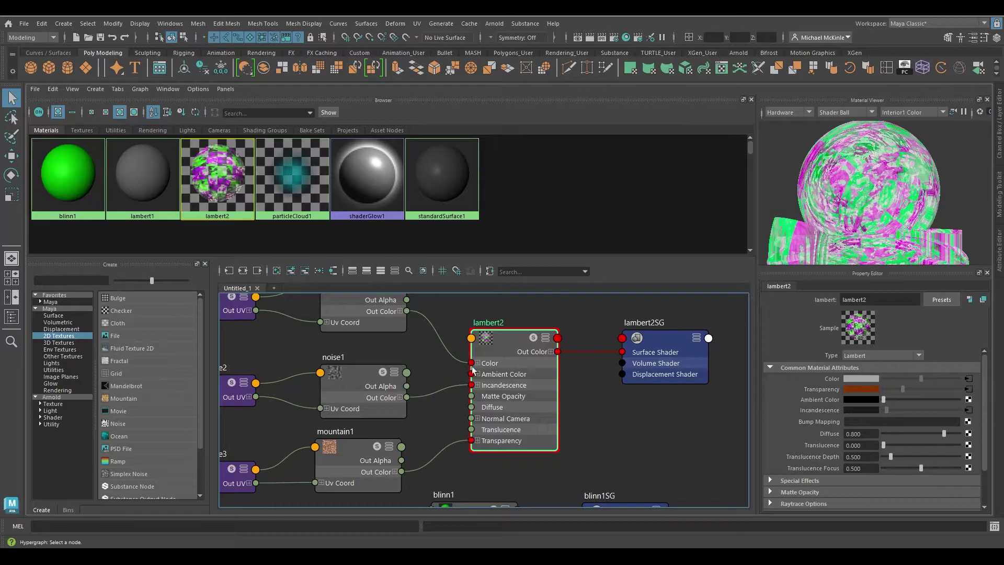
pyautogui.scroll(-5, 578, 369)
pyautogui.keyDown('alt'); pyautogui.moveTo(542, 378); pyautogui.dragTo(433, 377, button='middle'); pyautogui.keyUp('alt')
pyautogui.keyDown('alt'); pyautogui.moveTo(432, 377); pyautogui.dragTo(490, 402, button='right'); pyautogui.keyUp('alt')
pyautogui.keyDown('alt'); pyautogui.moveTo(489, 401); pyautogui.dragTo(498, 405, button='middle'); pyautogui.keyUp('alt')
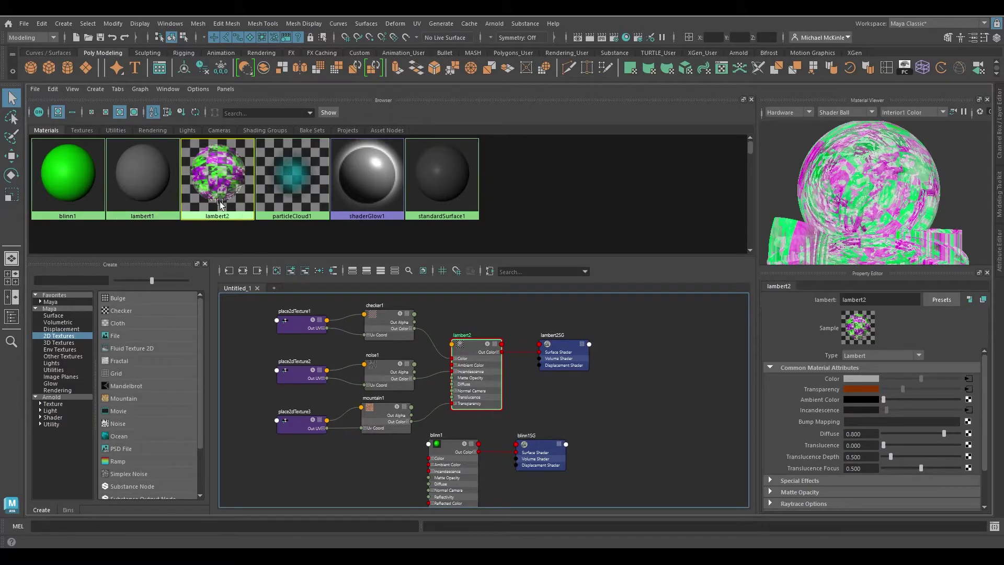
pyautogui.keyDown('alt'); pyautogui.moveTo(527, 417); pyautogui.dragTo(549, 414, button='middle'); pyautogui.keyUp('alt')
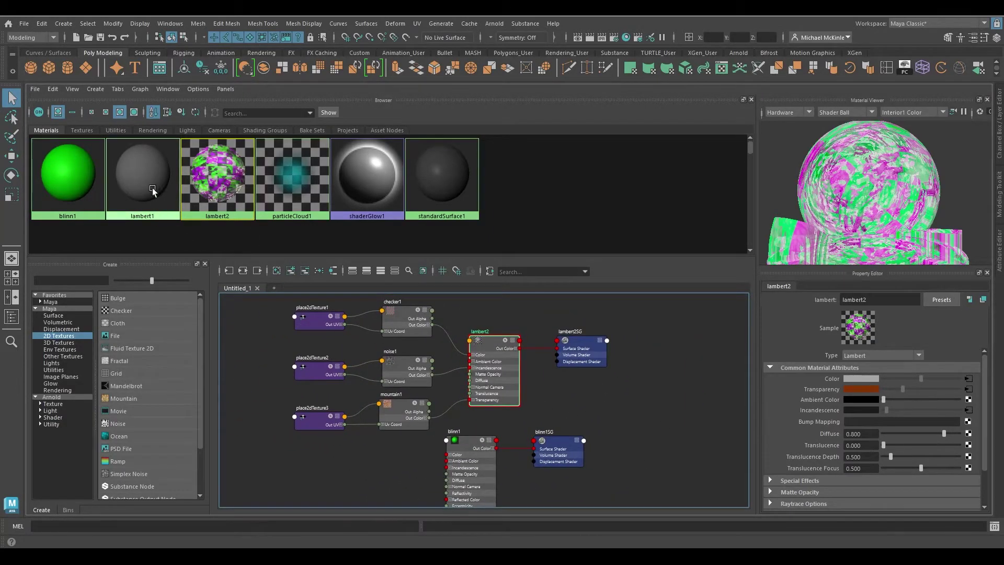
# - Graph lambert1's input connections, its output connections, and both together
pyautogui.click(138, 180)
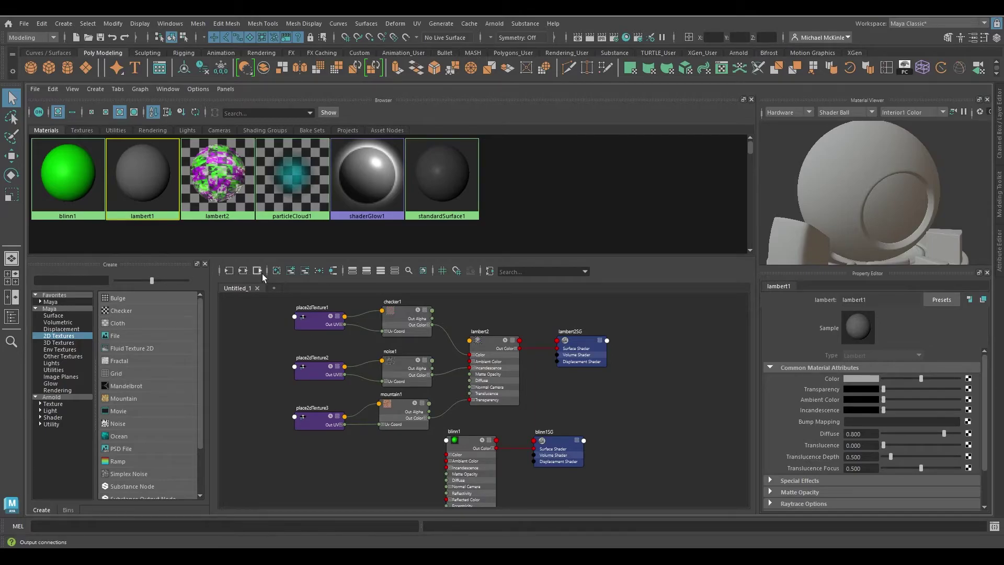
pyautogui.click(231, 272)
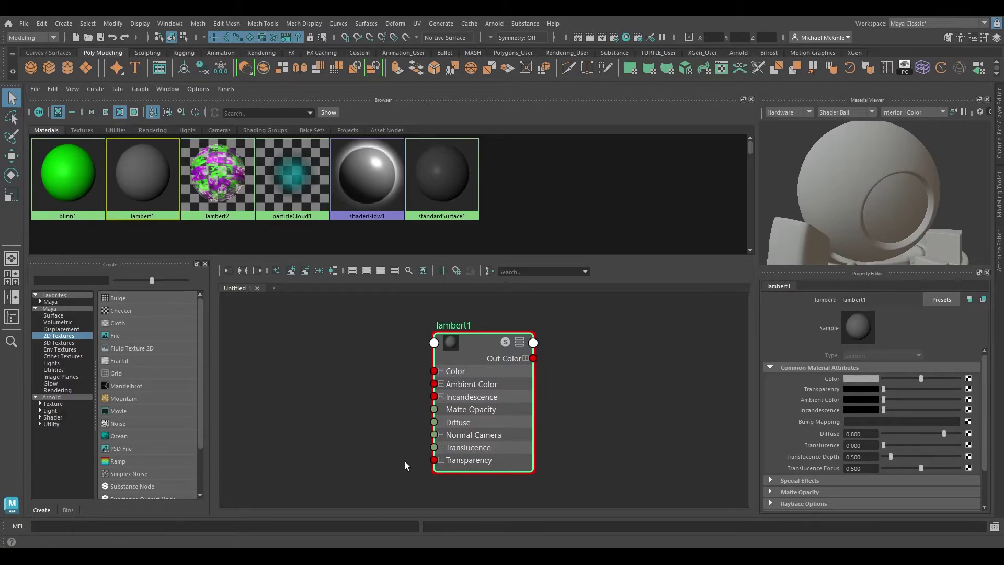
pyautogui.click(259, 271)
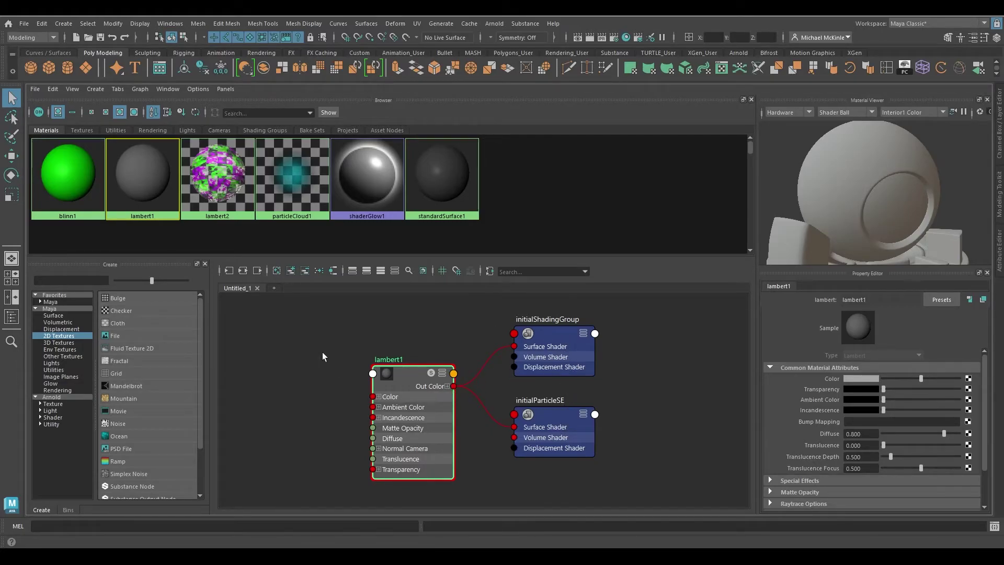
pyautogui.click(244, 273)
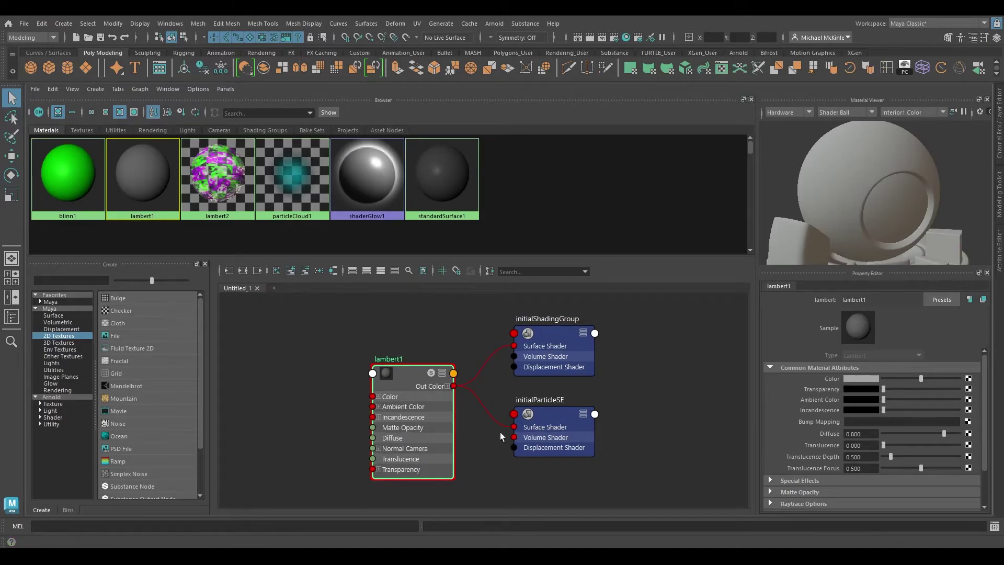
# - Graph lambert2's combined connections, view only its inputs and only its outputs, and restore the combined graph
pyautogui.click(220, 184)
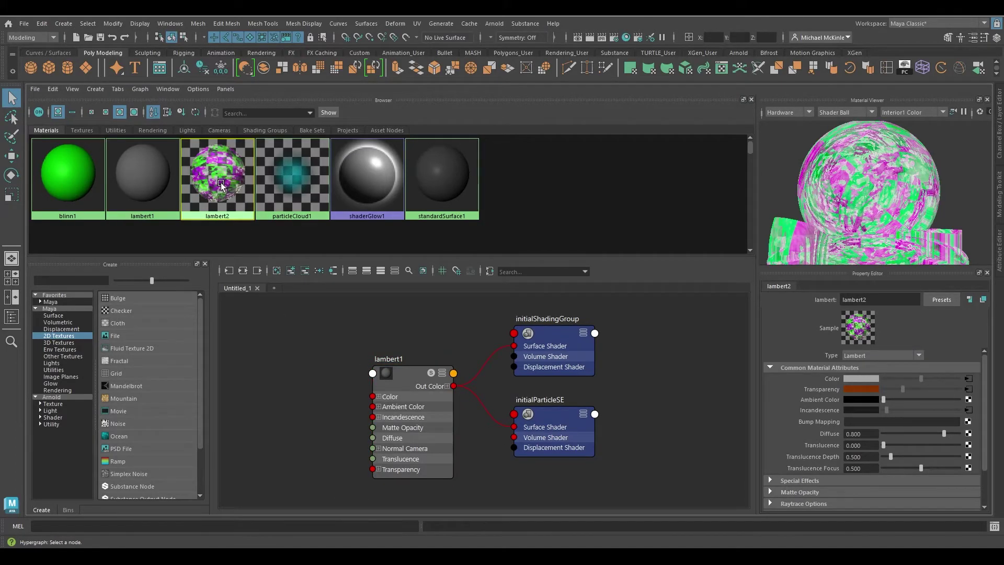
pyautogui.click(244, 272)
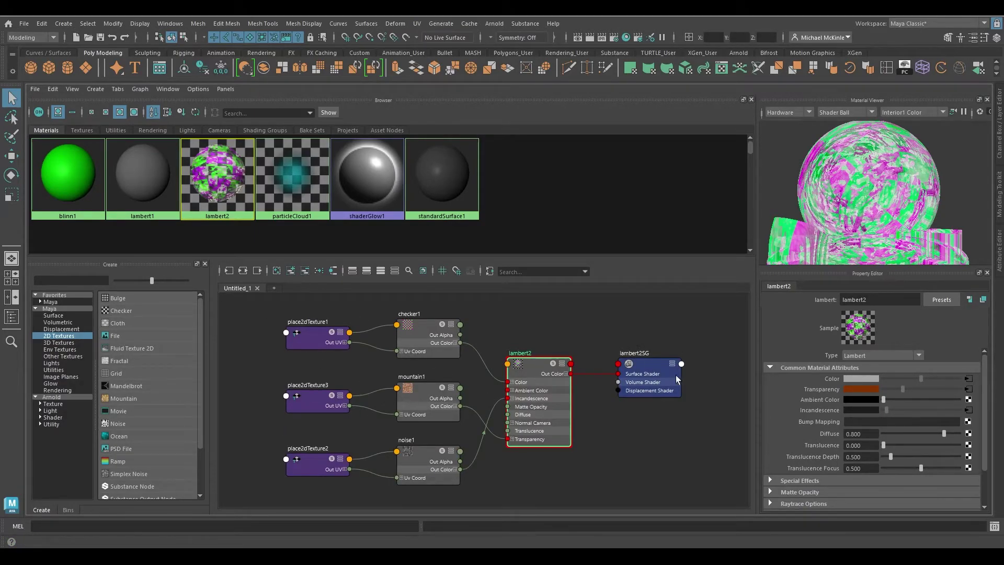
pyautogui.click(230, 271)
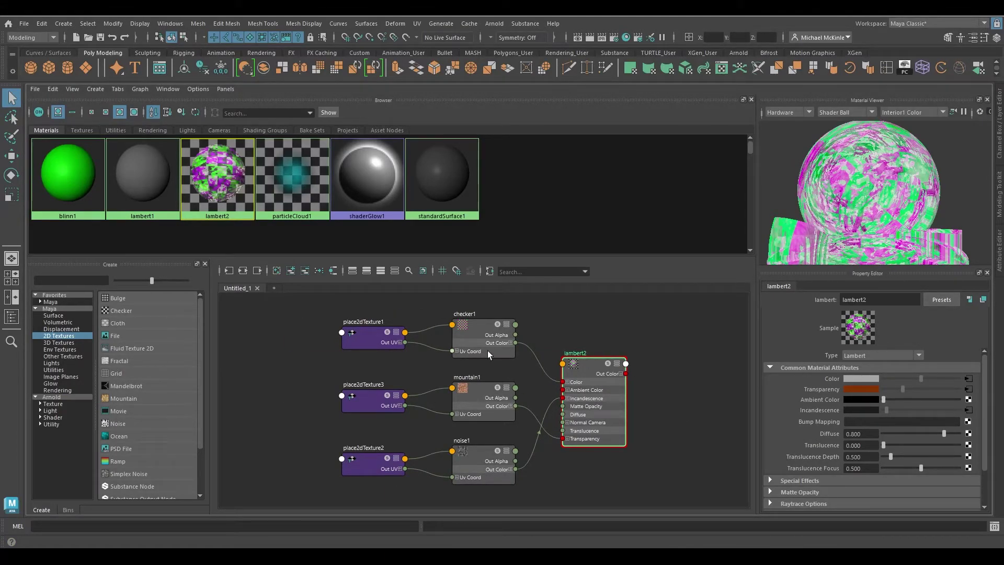
pyautogui.click(258, 270)
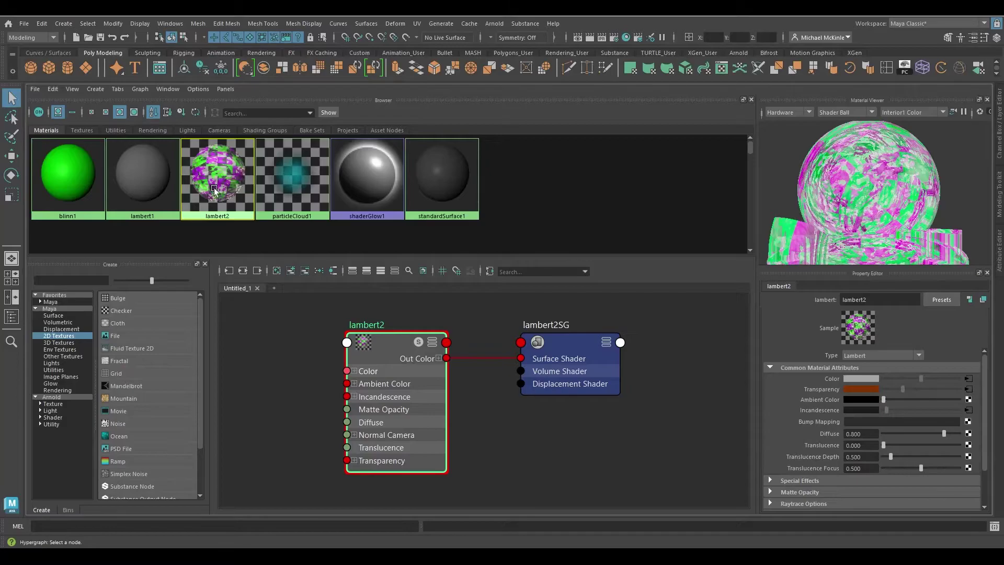
pyautogui.click(243, 271)
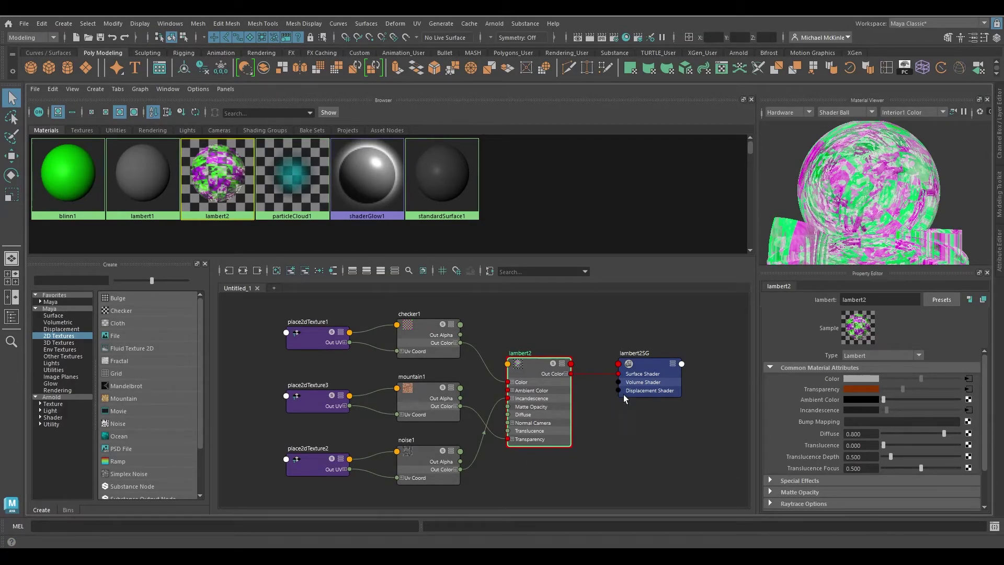
# - Shift the lambert2SG shading group node aside, select lambert2 again and regraph its input and output connections
pyautogui.moveTo(651, 384); pyautogui.dragTo(671, 366)
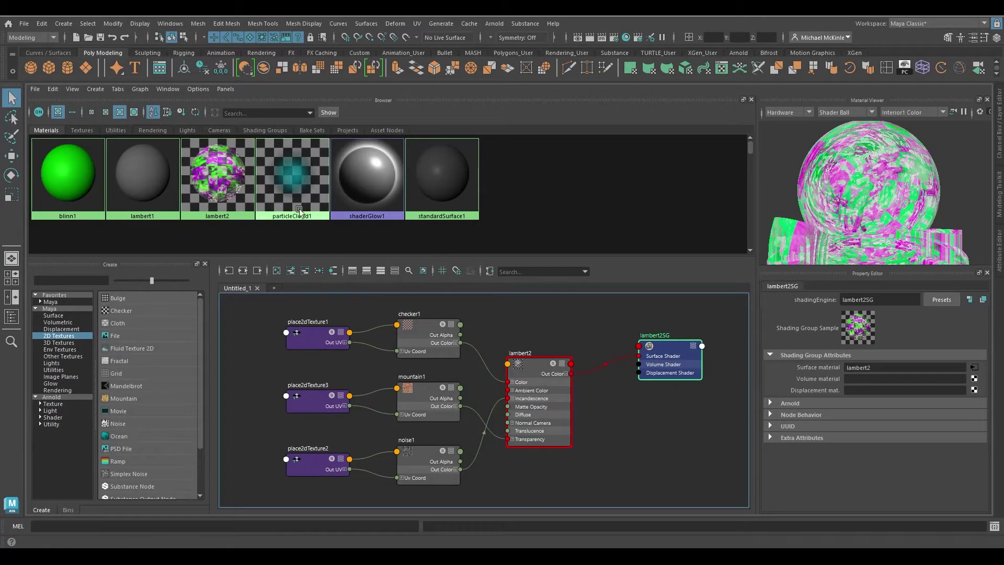
pyautogui.click(217, 178)
pyautogui.click(242, 270)
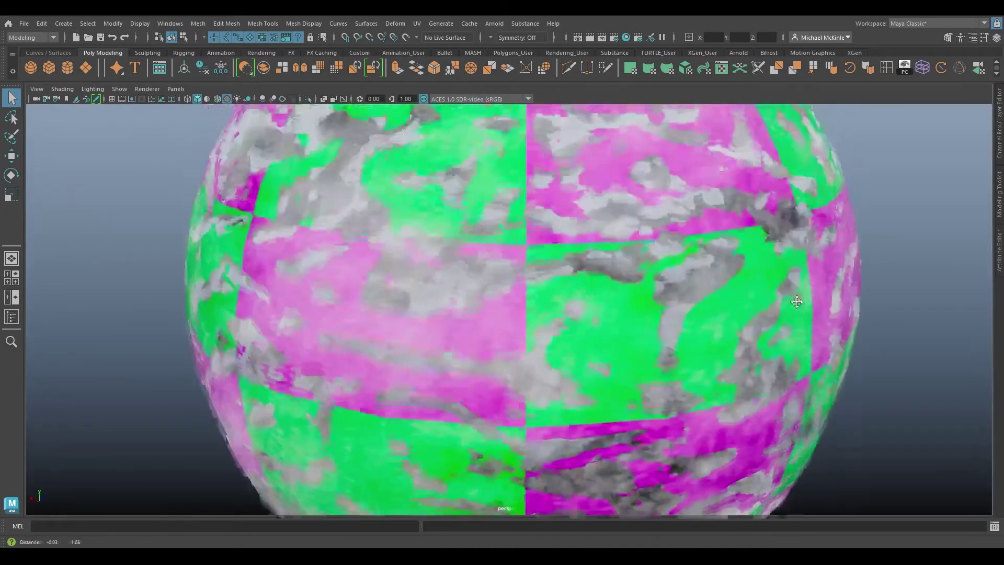
# - View the sphere in the enlarged perspective view and open lambert2's attributes in the Attribute Editor
pyautogui.keyDown('alt'); pyautogui.moveTo(517, 262); pyautogui.dragTo(551, 262); pyautogui.keyUp('alt')
pyautogui.click(998, 248)
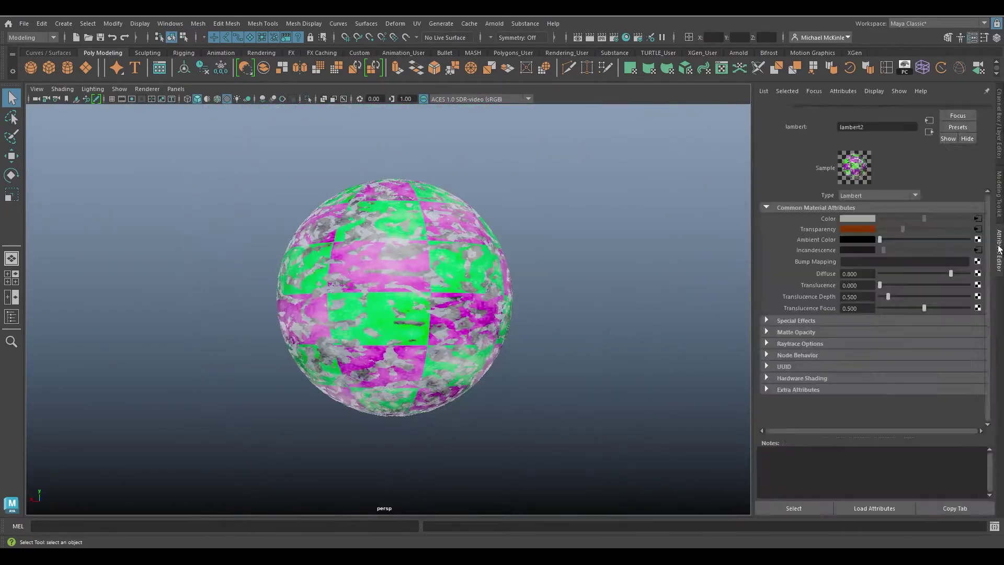
pyautogui.scroll(2, 606, 253)
pyautogui.scroll(1, 607, 253)
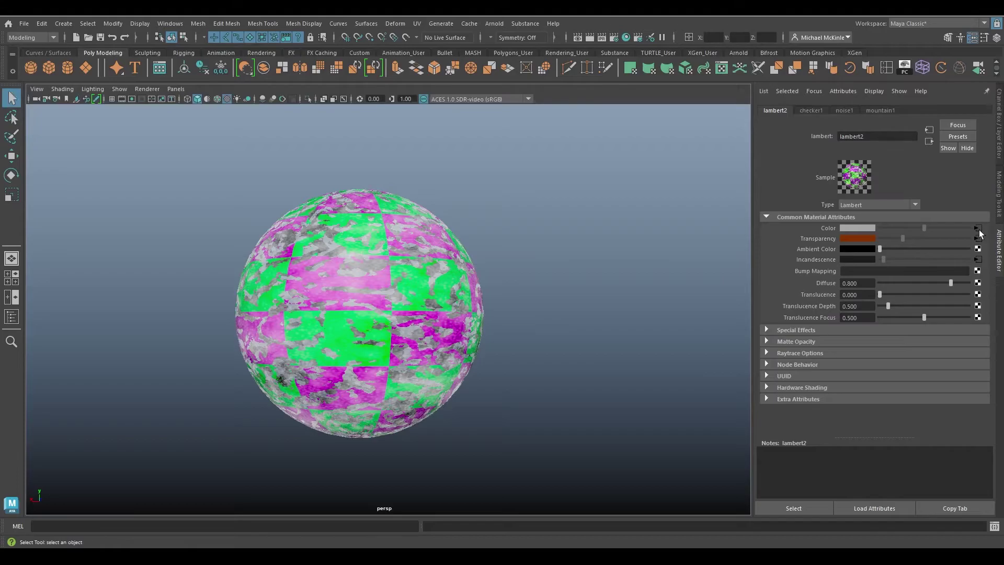
# - Follow lambert2's Color connection to checker1 and its place2dTexture1 node, and return to lambert2
pyautogui.click(978, 228)
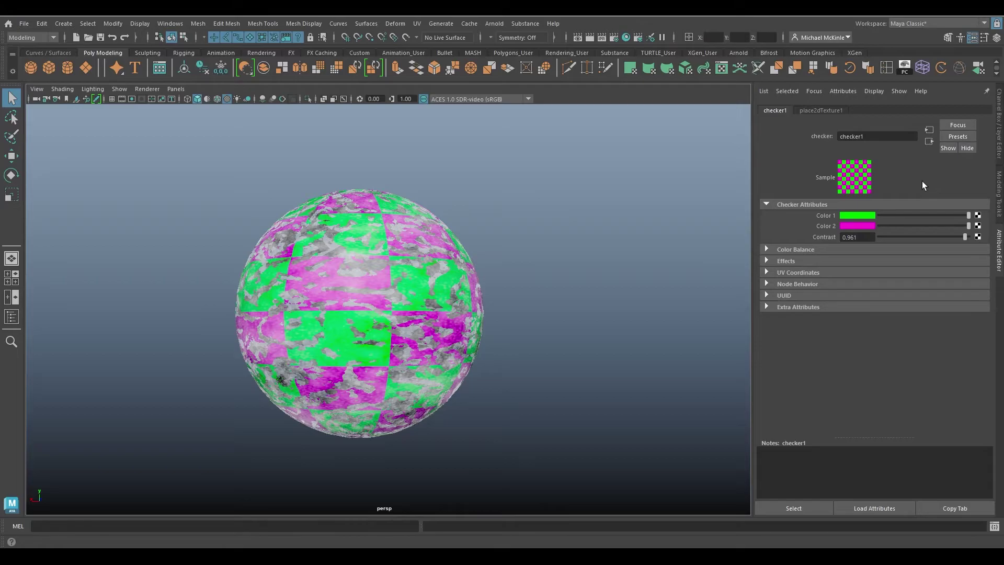
pyautogui.click(929, 129)
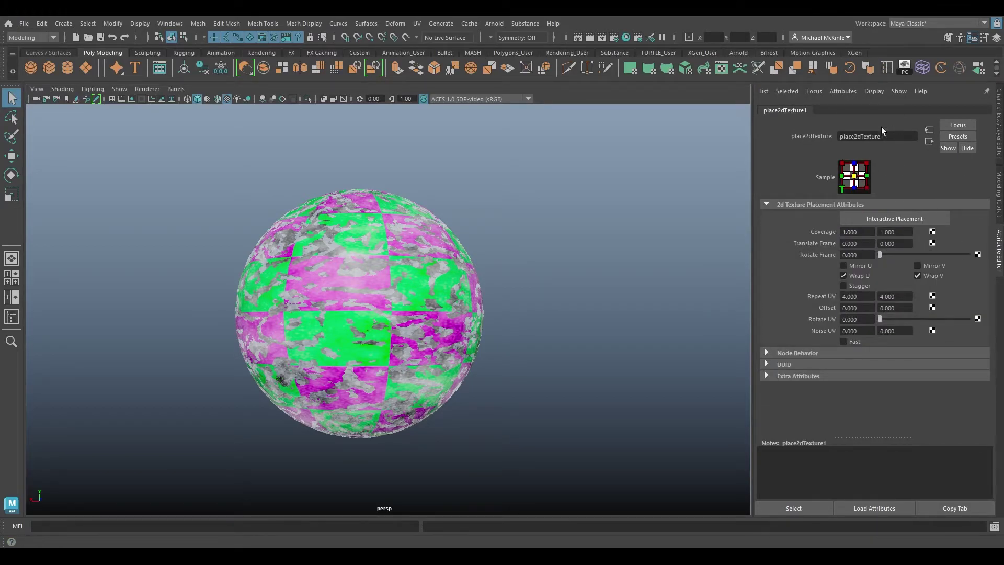
pyautogui.click(930, 141)
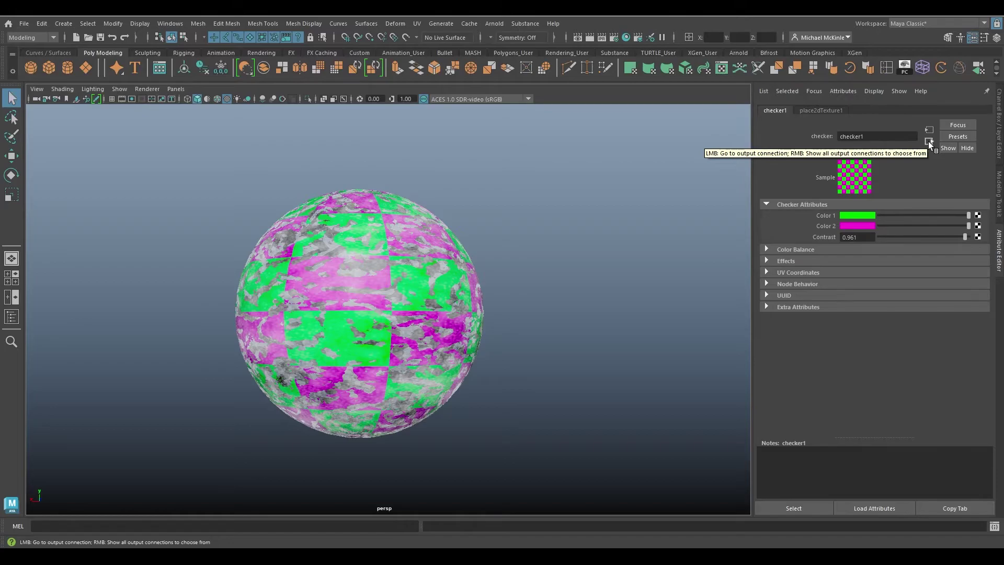
pyautogui.click(929, 141)
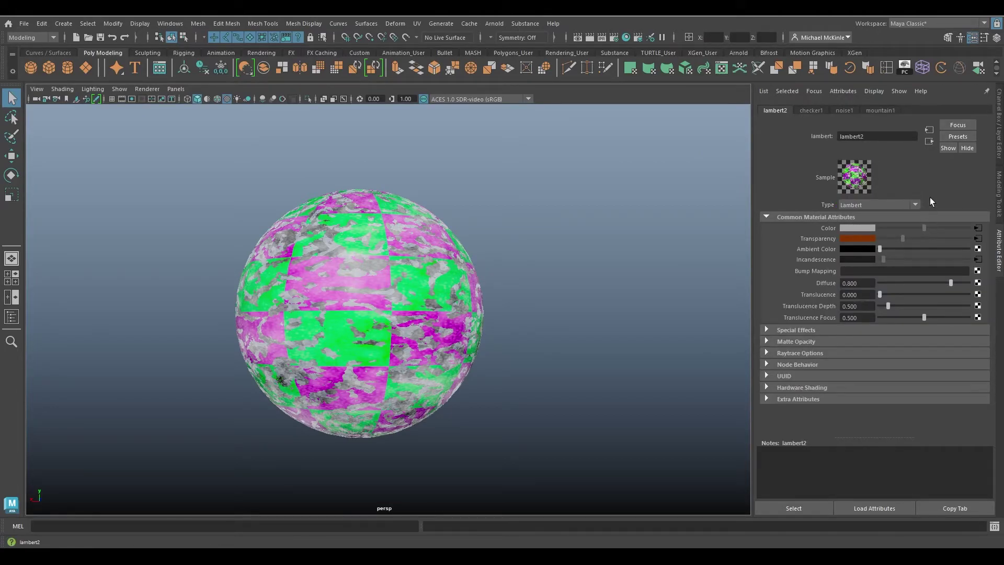
# - Step through lambert2's input connections to place2dTexture1 again and come back through the output connections
pyautogui.click(930, 130)
pyautogui.click(930, 131)
pyautogui.click(929, 140)
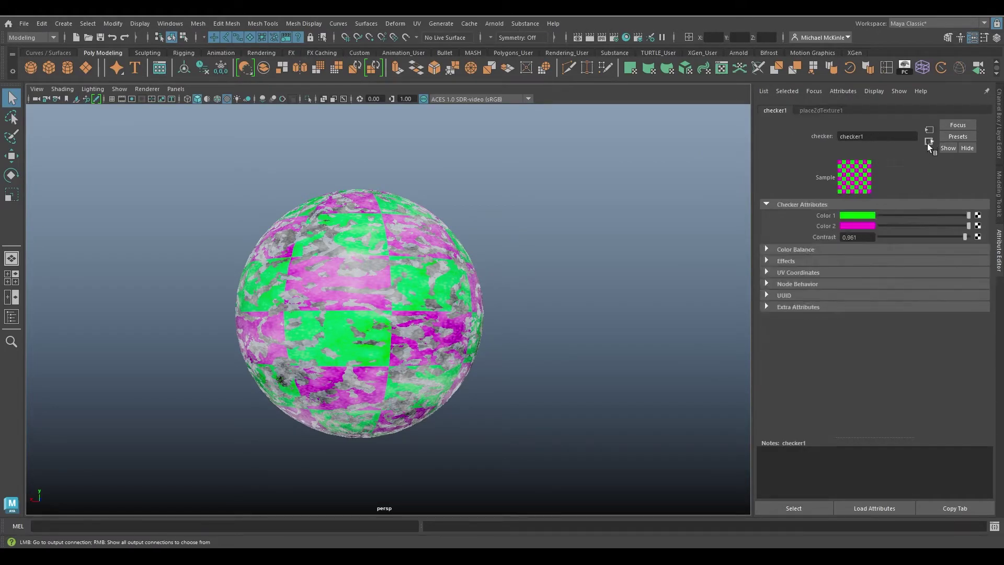
pyautogui.click(929, 142)
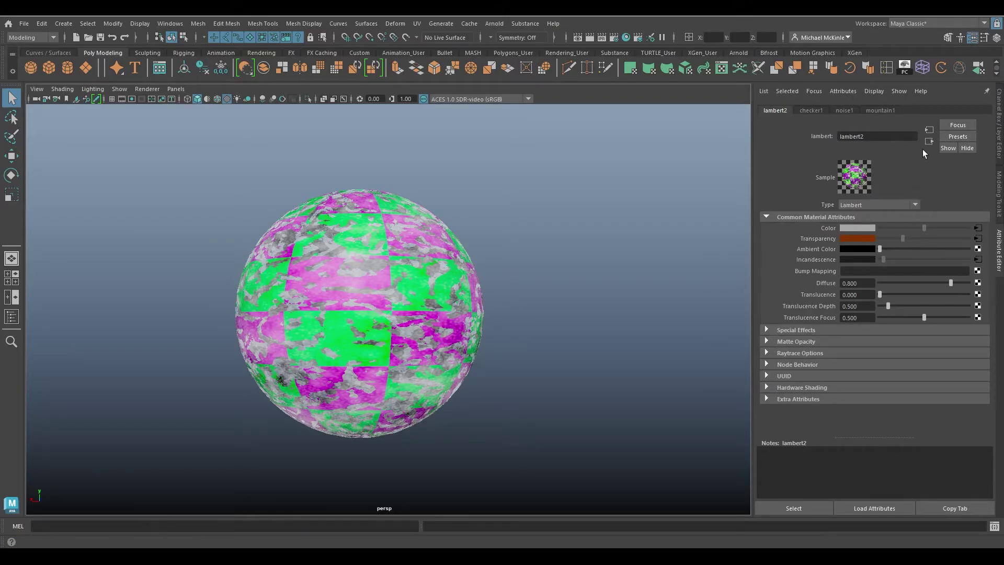
# - Follow lambert2's input connection to checker1 and its Incandescence connection to noise1, returning to lambert2 each time
pyautogui.click(929, 131)
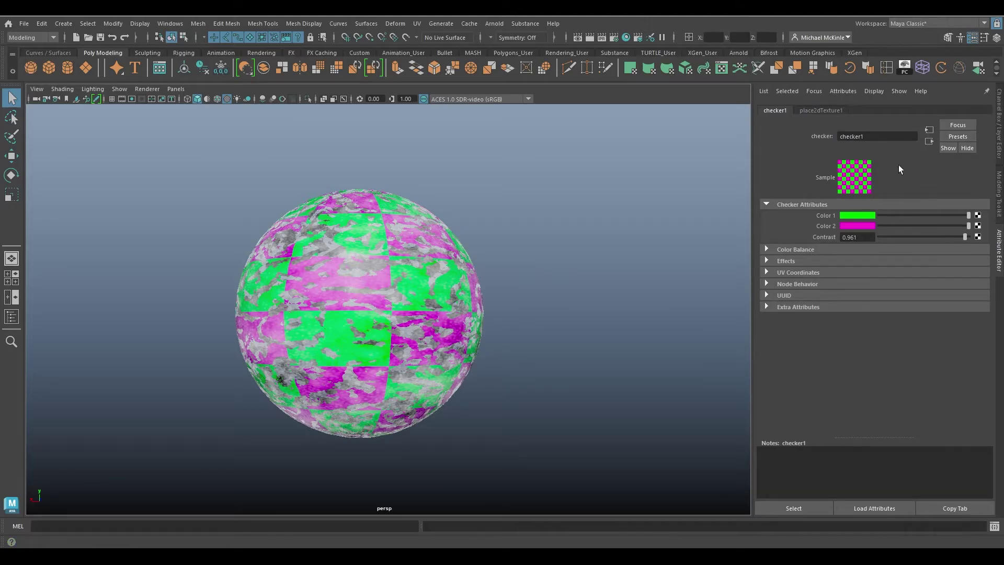
pyautogui.click(931, 140)
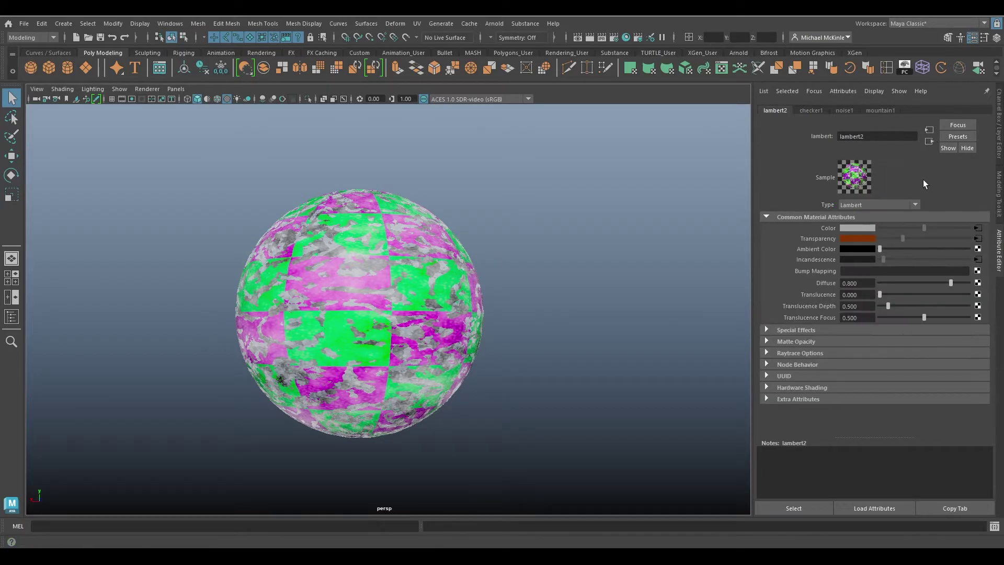
pyautogui.click(976, 260)
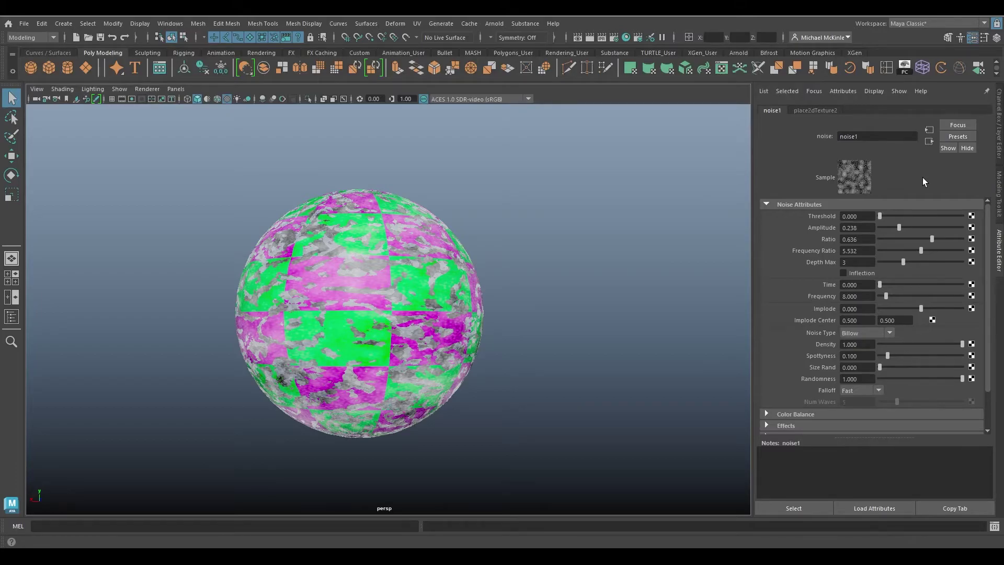
pyautogui.click(930, 130)
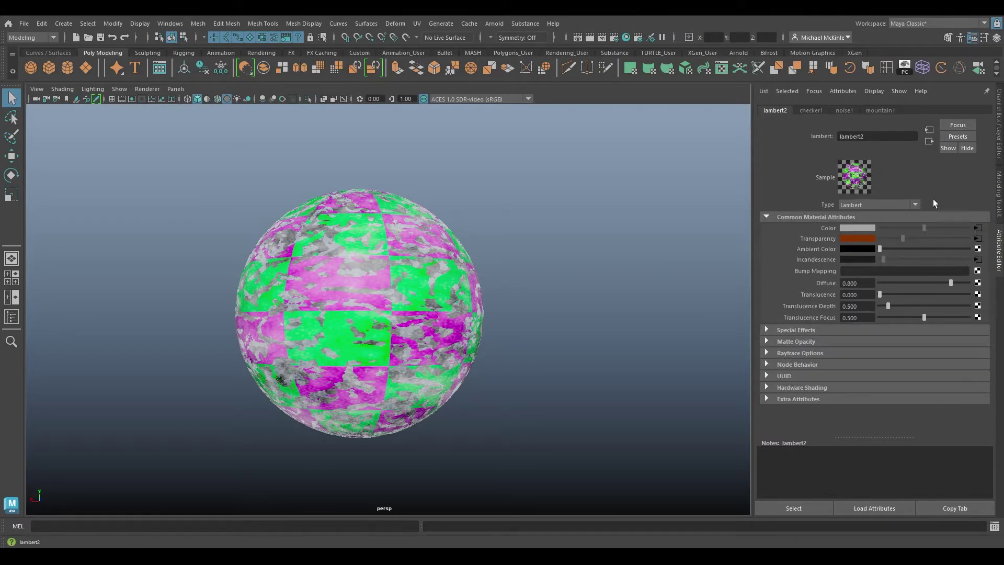
pyautogui.click(929, 140)
# - Look through the attributes of lambert2's connected checker1, noise1 and mountain1 textures and return to lambert2
pyautogui.click(810, 111)
pyautogui.click(844, 110)
pyautogui.click(872, 111)
pyautogui.click(827, 109)
pyautogui.click(845, 111)
pyautogui.click(879, 110)
pyautogui.click(810, 110)
pyautogui.click(844, 111)
pyautogui.click(886, 110)
pyautogui.click(814, 110)
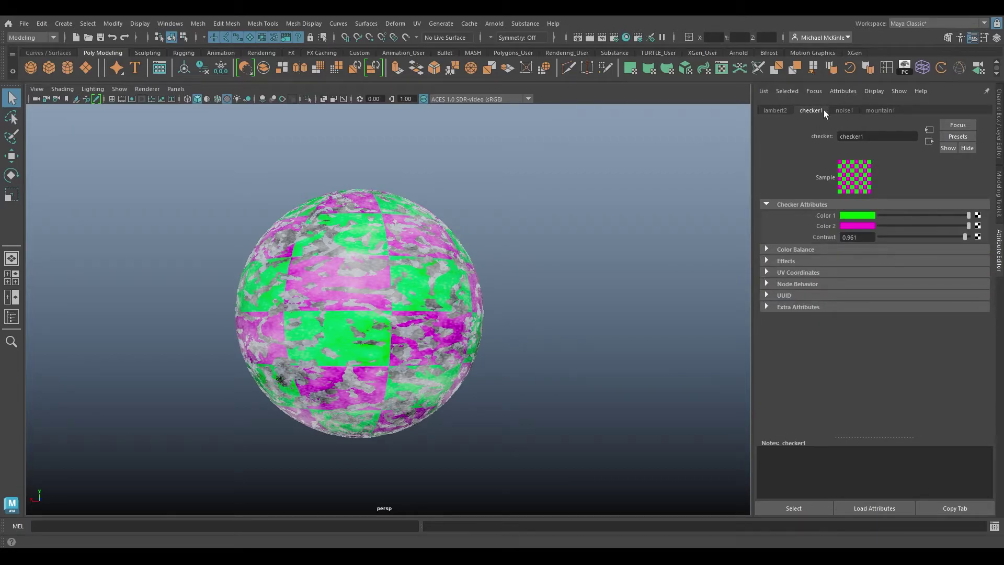
pyautogui.click(874, 111)
pyautogui.click(811, 111)
pyautogui.click(843, 110)
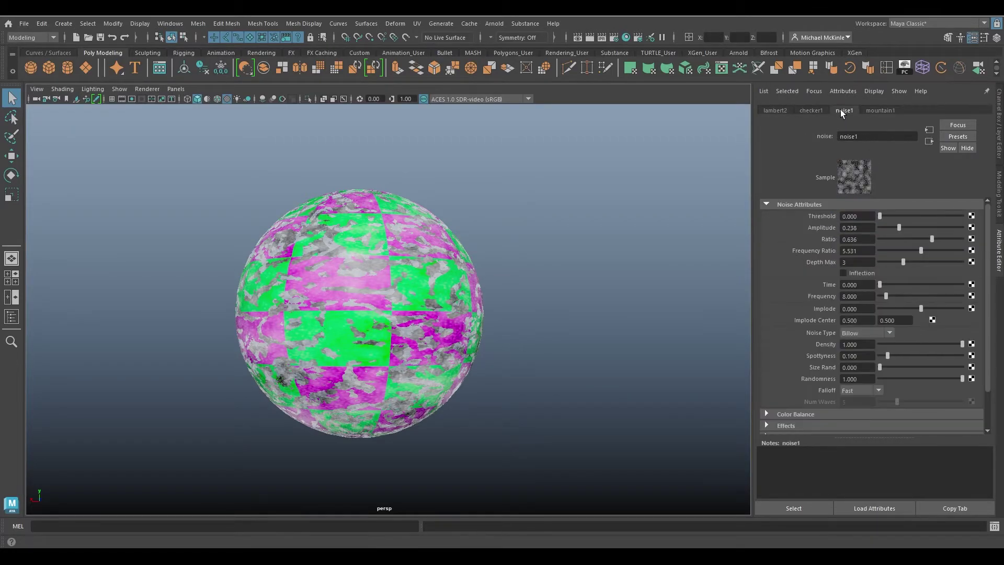
pyautogui.click(775, 110)
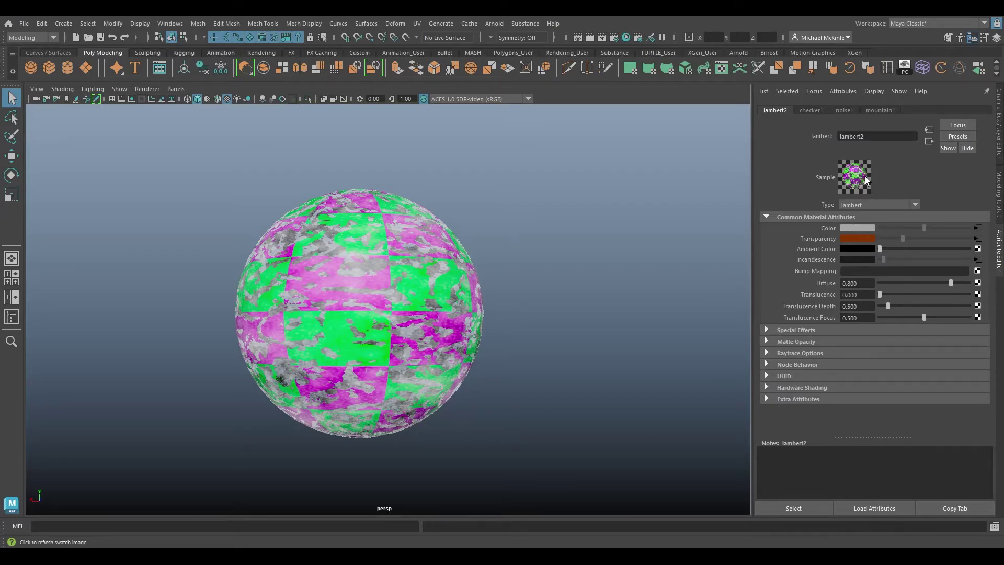
# - Deselect everything, leave the enlarged perspective view and enlarge the Hypershade
pyautogui.click(556, 198)
pyautogui.press('space')
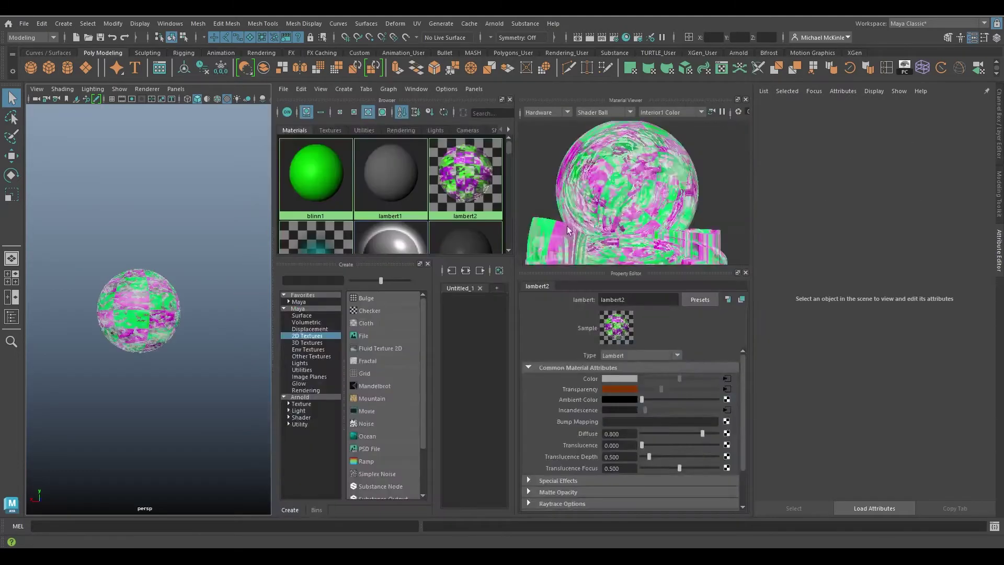
pyautogui.press('space')
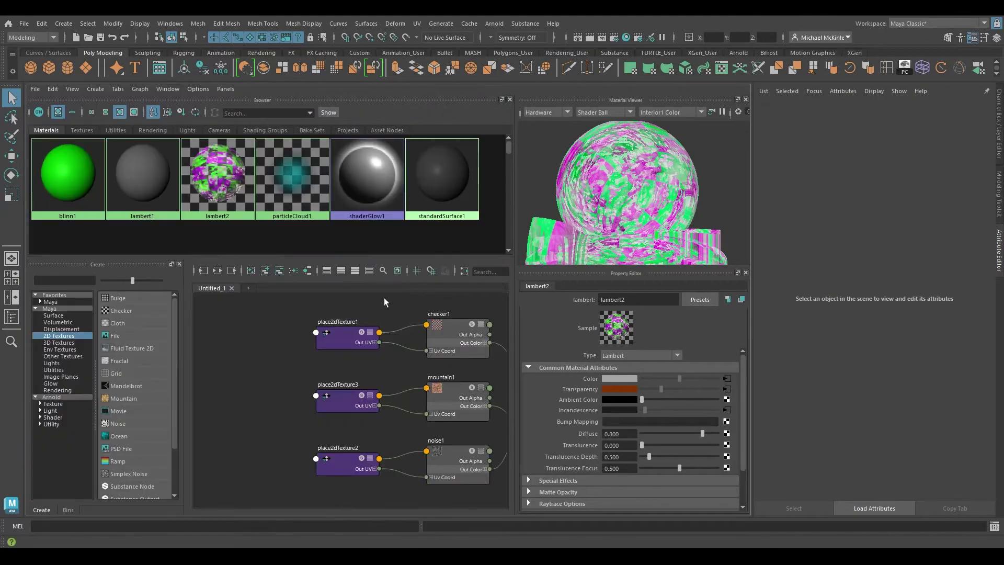
# - Delete the lambert2 material node from the graph and select its leftover texture and placement nodes
pyautogui.press('a')
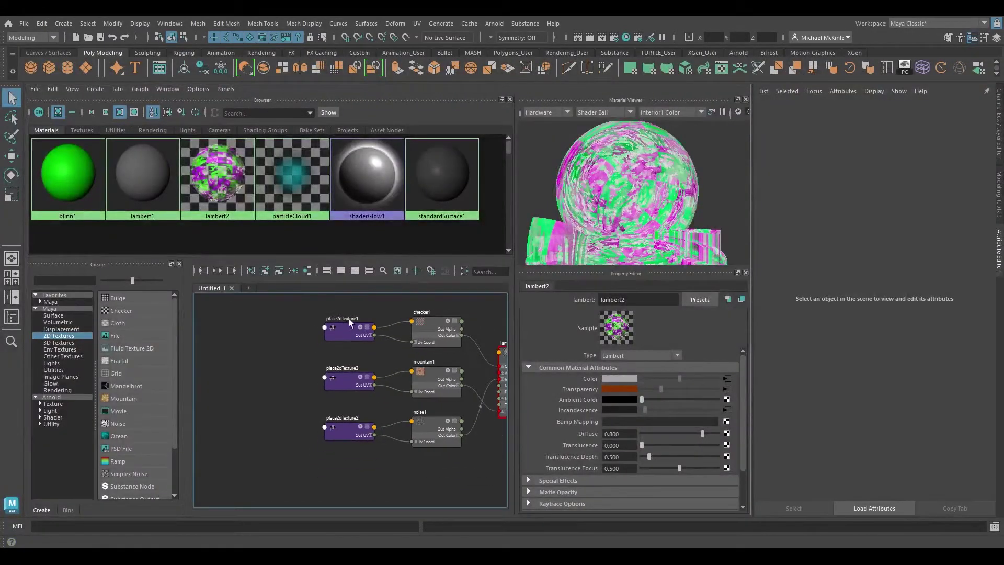
pyautogui.scroll(2, 242, 339)
pyautogui.click(469, 397)
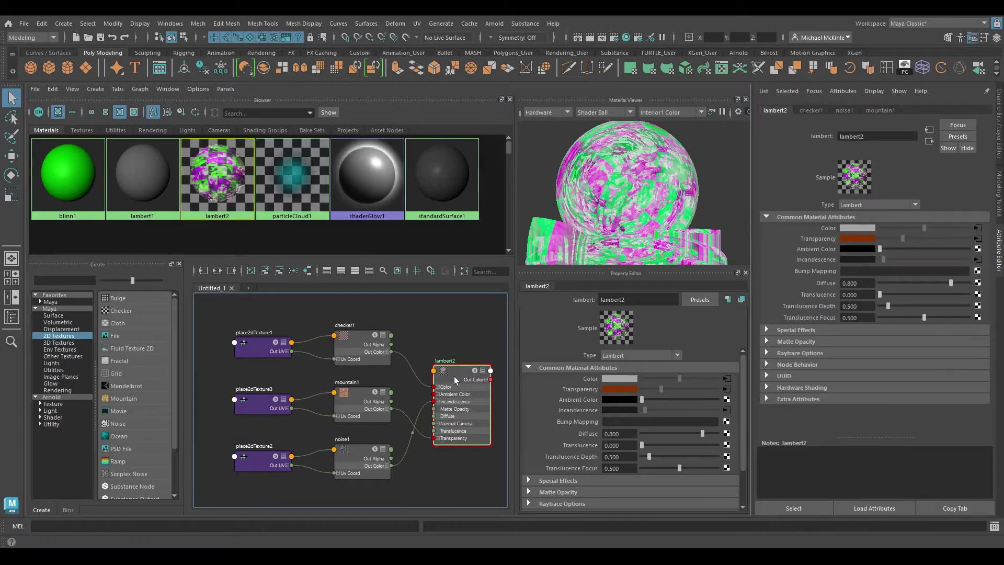
pyautogui.press('Delete')
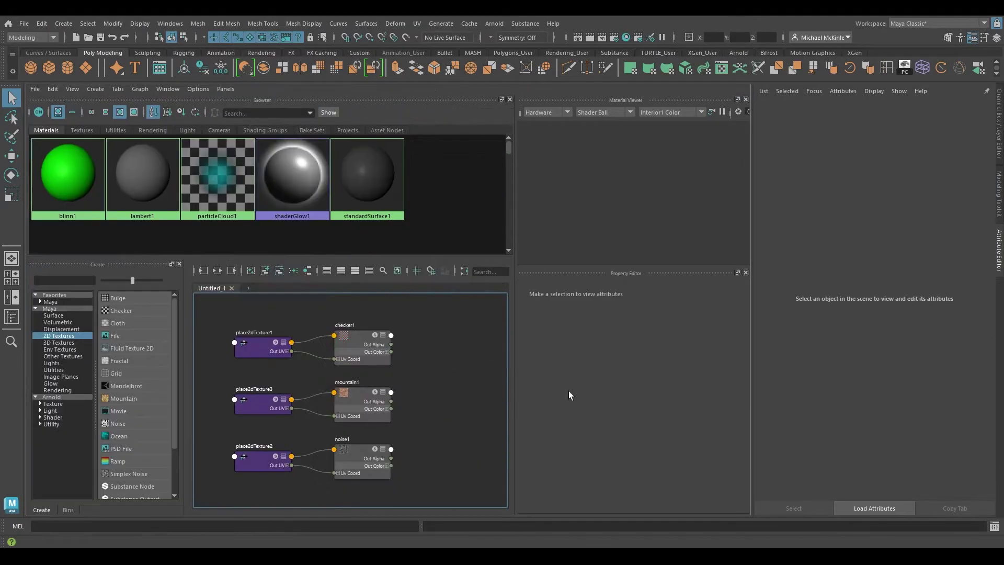
pyautogui.moveTo(442, 313); pyautogui.dragTo(242, 513)
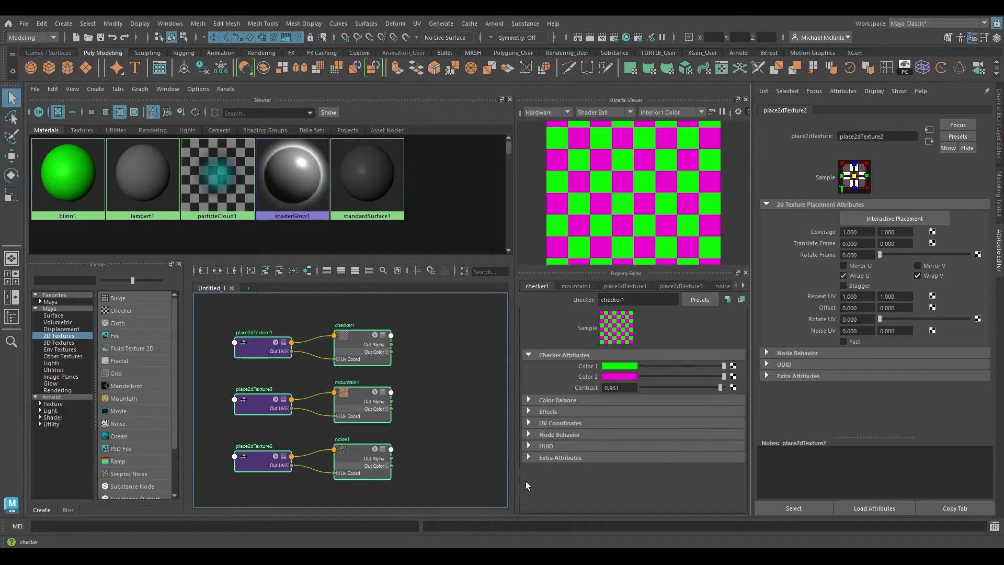
# - Undo the deletion of lambert2 and clear the selection
pyautogui.hotkey('ctrl', 'z')
pyautogui.hotkey('ctrl', 'z')
pyautogui.hotkey('ctrl', 'z')
pyautogui.hotkey('ctrl', 'z')
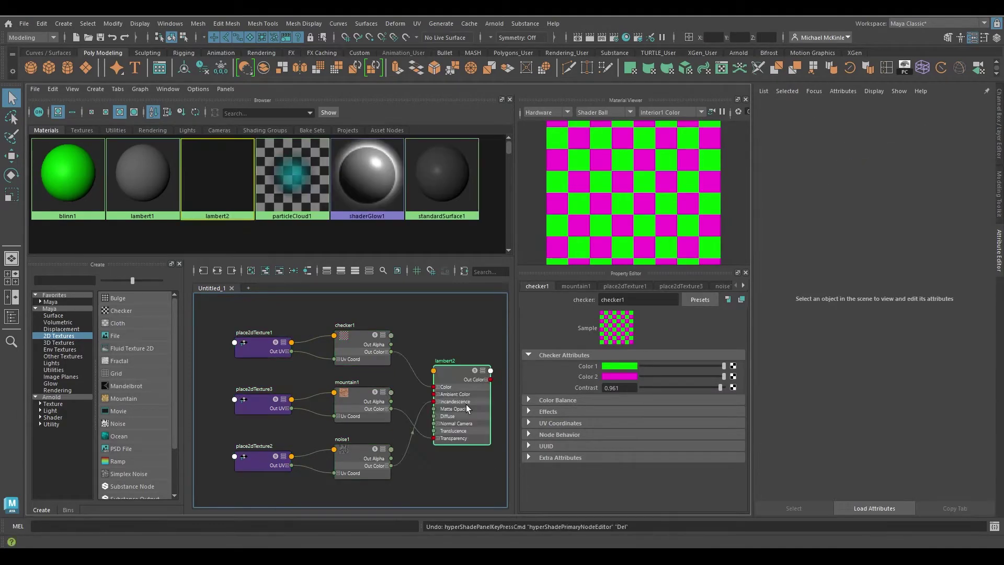
pyautogui.click(470, 336)
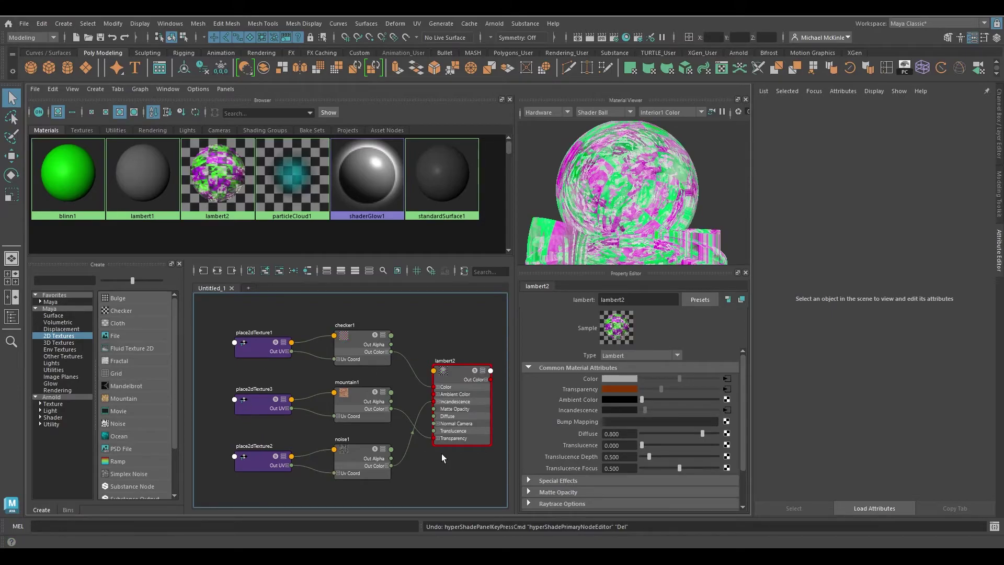
pyautogui.hotkey('ctrl', 'z')
pyautogui.hotkey('ctrl', 'z')
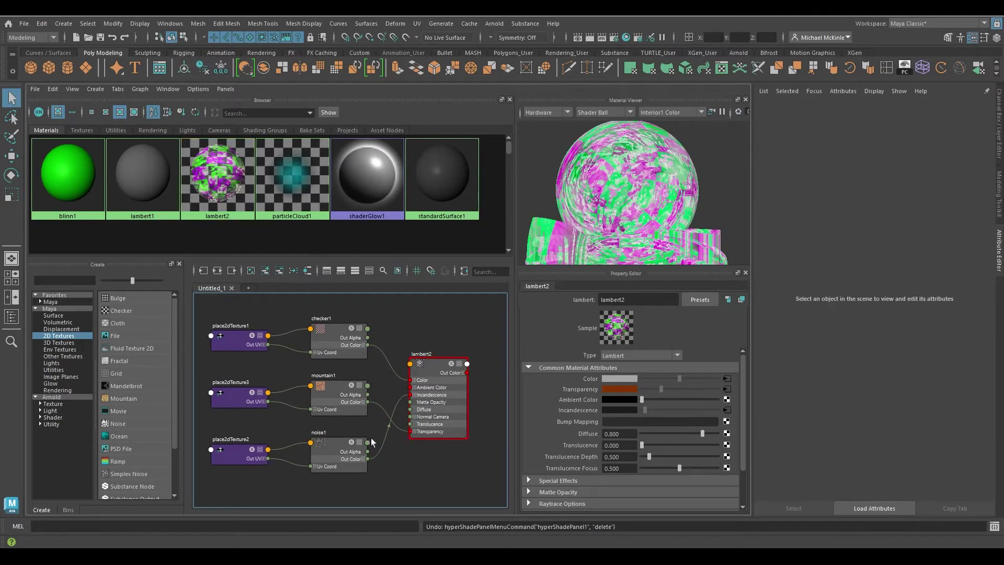
# - Graph lambert2's input and output connections and delete the whole network, including its textures, placement nodes and shading group
pyautogui.click(218, 271)
pyautogui.click(442, 381)
pyautogui.click(218, 271)
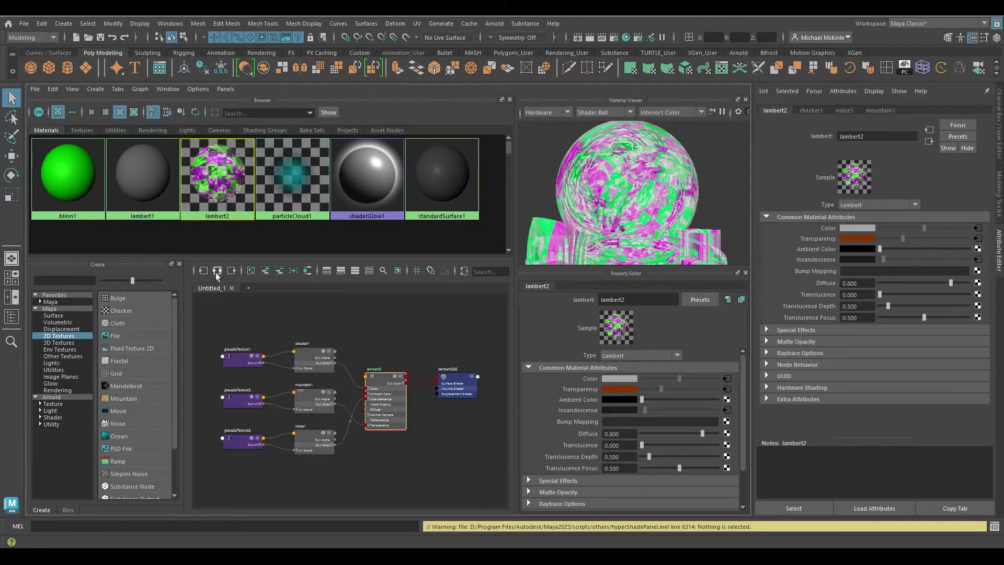
pyautogui.moveTo(215, 317); pyautogui.dragTo(487, 506)
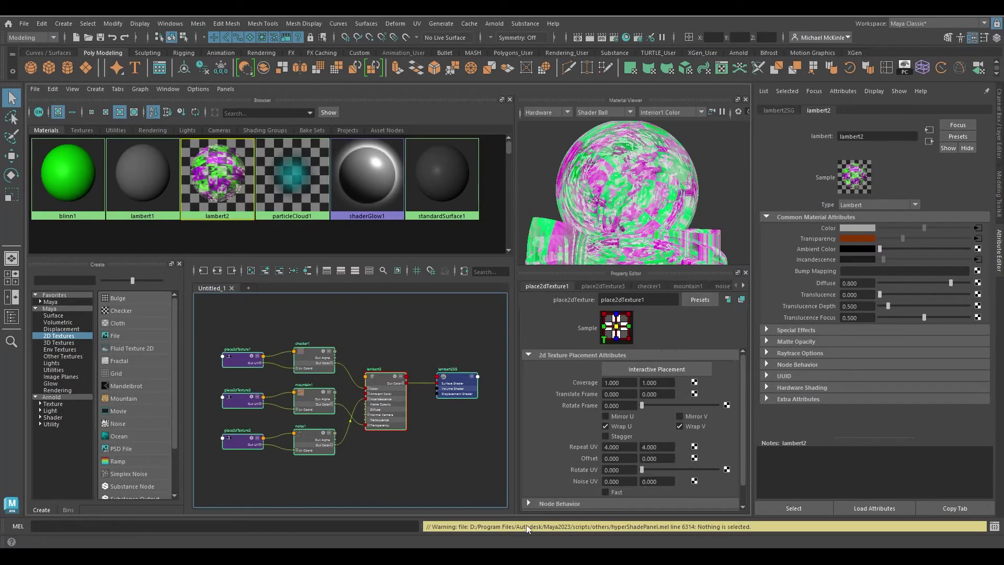
pyautogui.press('Delete')
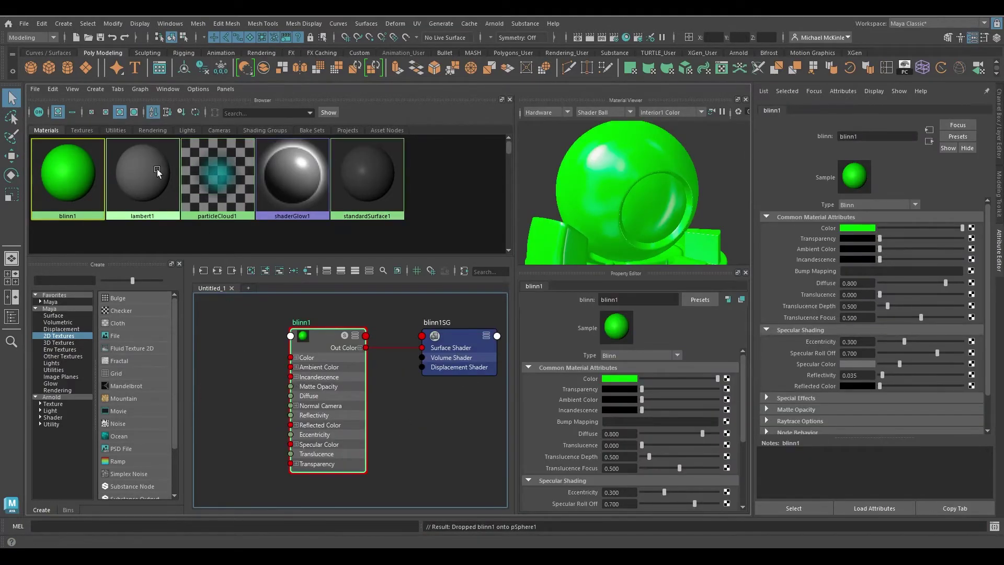
# - Check the browser's texture list, and map a Checker texture to blinn1's Transparency
pyautogui.click(83, 131)
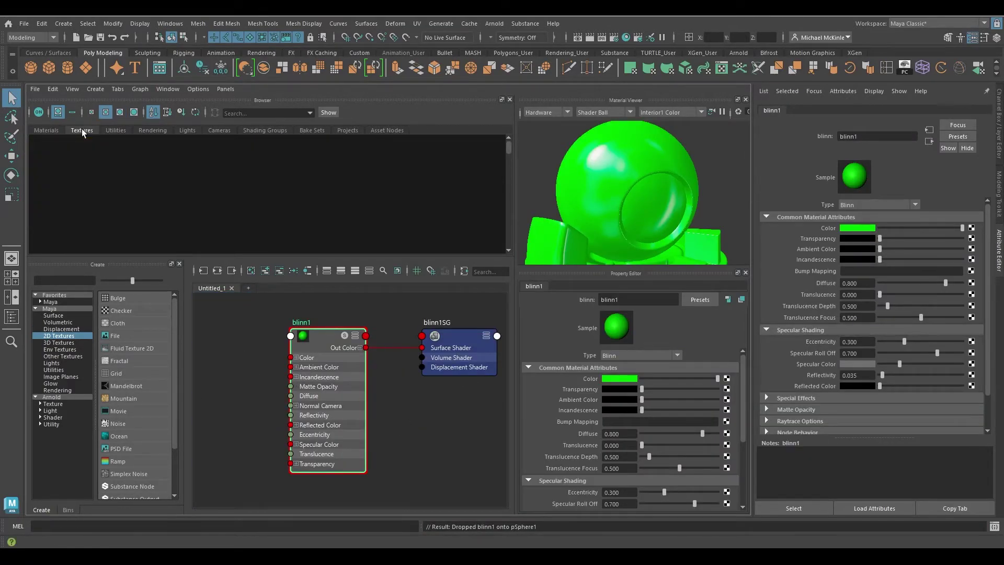
pyautogui.click(47, 130)
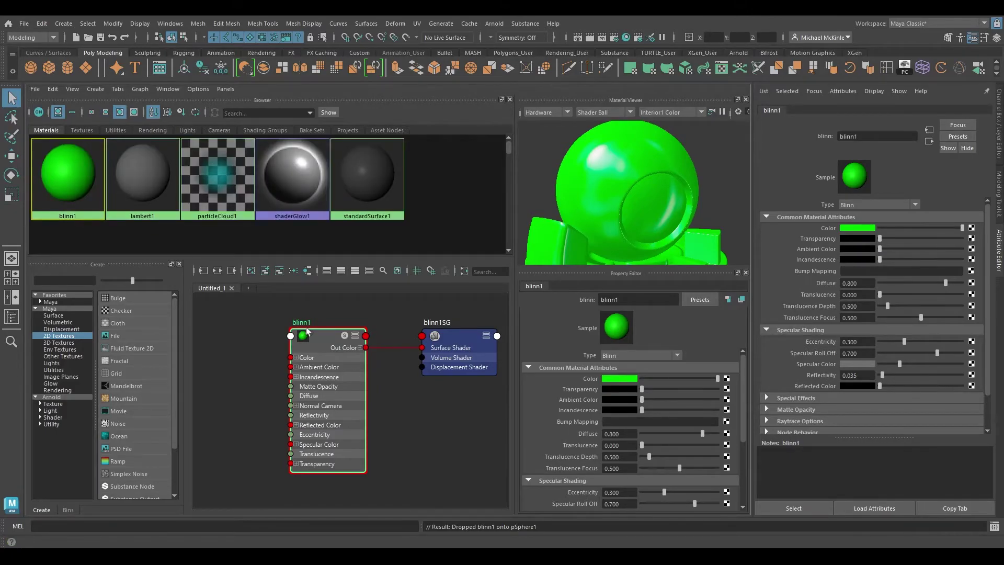
pyautogui.click(727, 388)
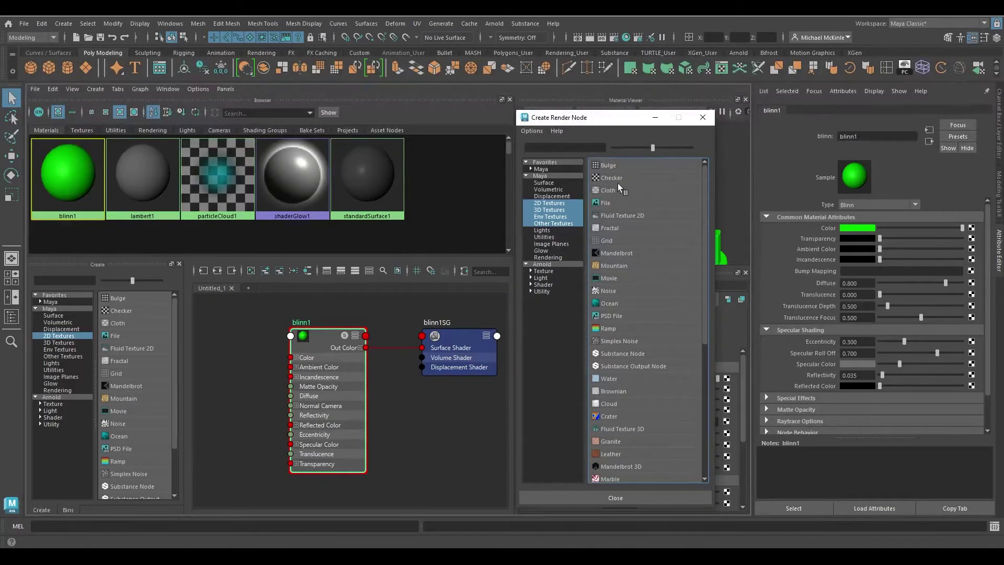
pyautogui.click(623, 182)
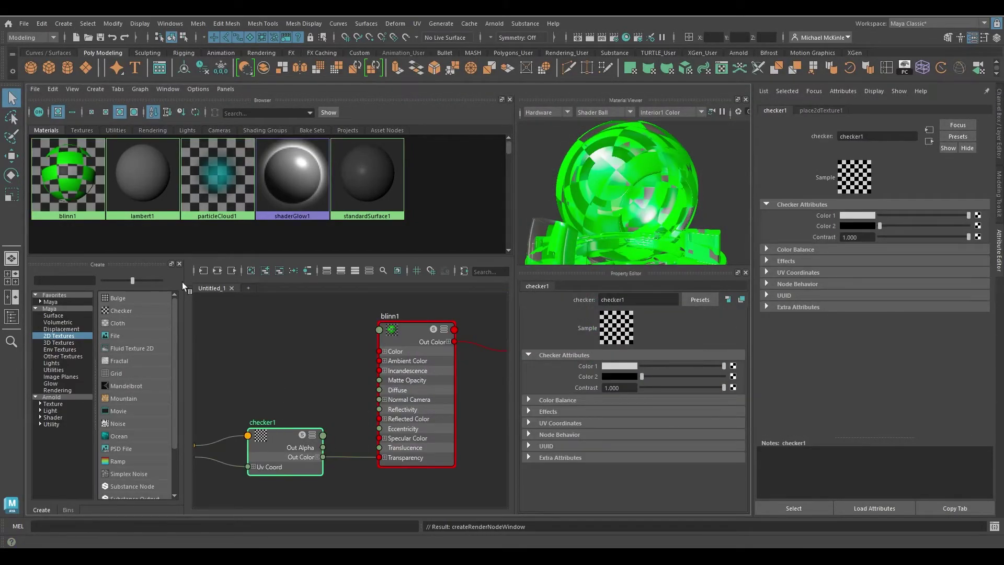
pyautogui.click(273, 374)
# - Compare the browser's texture and material listings after adding the checker, ending on the materials
pyautogui.click(83, 129)
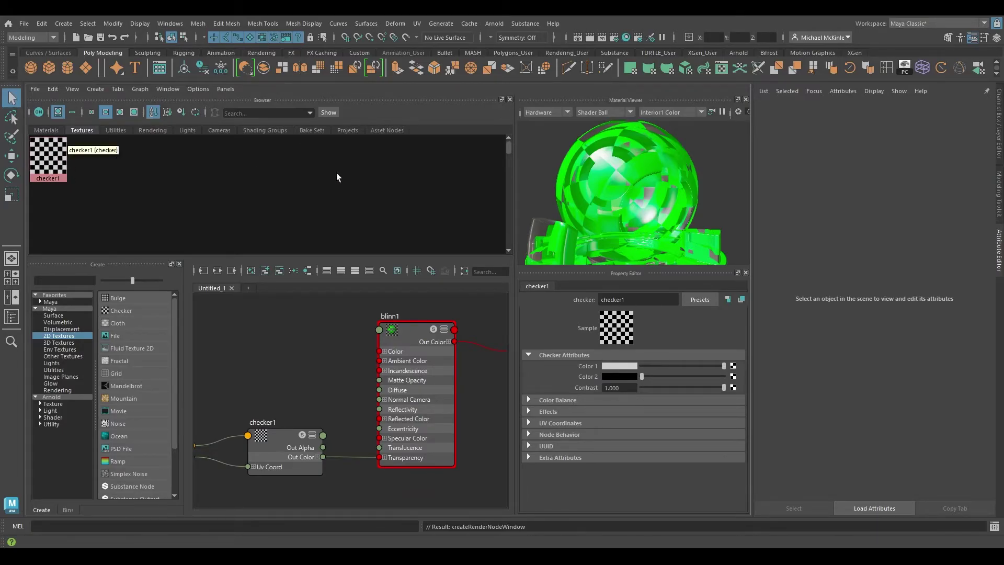
pyautogui.click(49, 131)
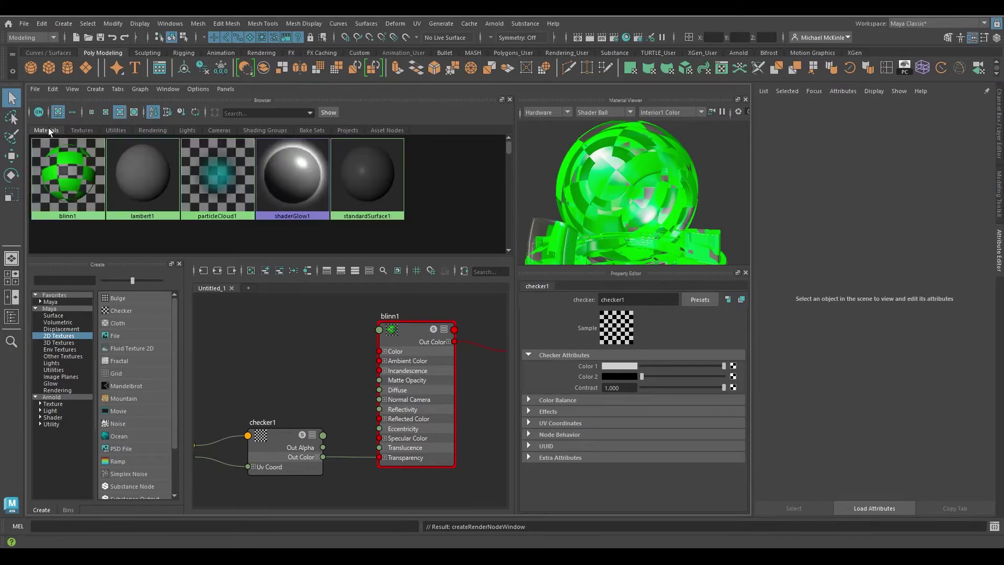
pyautogui.click(79, 129)
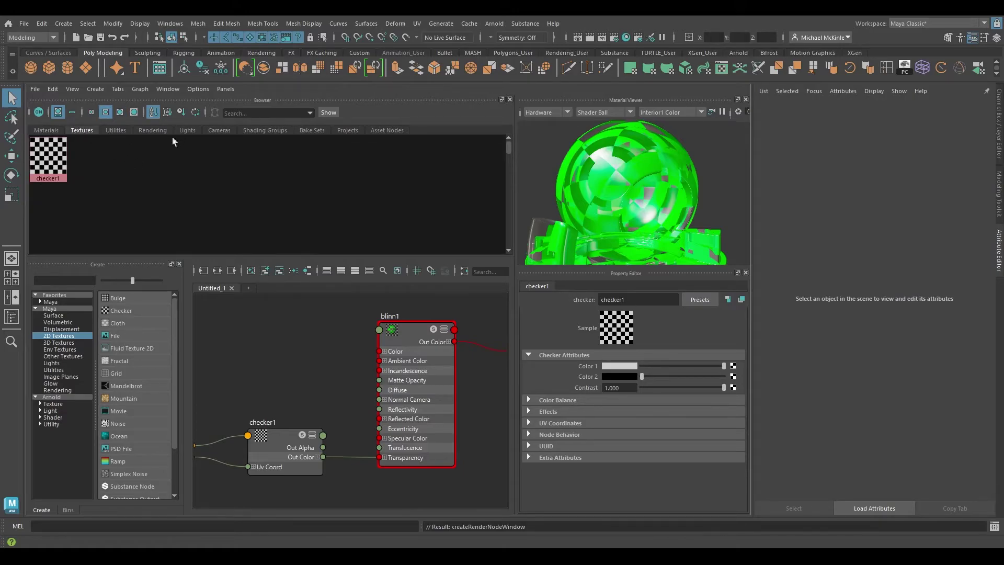
pyautogui.click(45, 130)
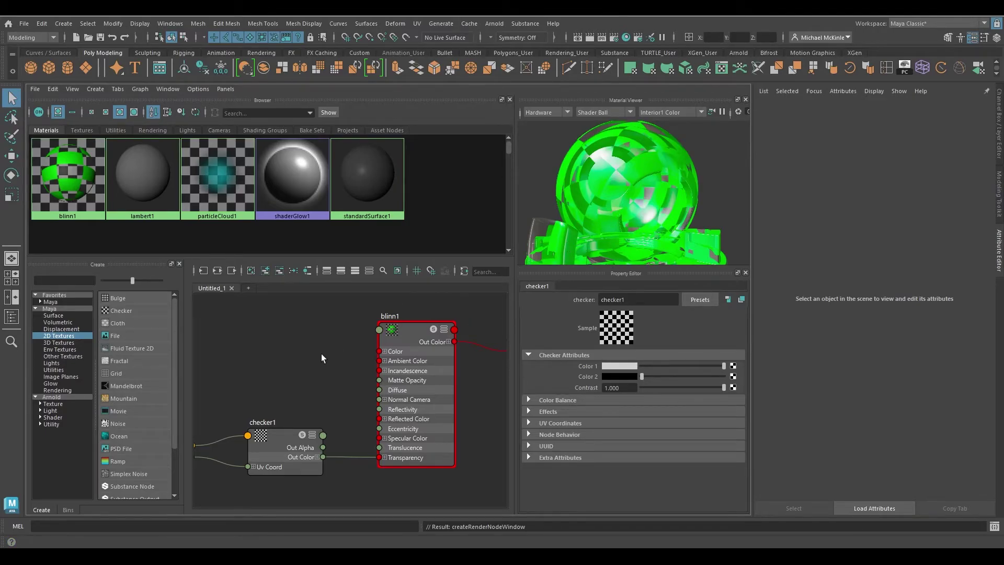
# - Examine the checkered blinn1 shader ball from several angles and distances in the Material Viewer
pyautogui.keyDown('alt'); pyautogui.moveTo(655, 187); pyautogui.dragTo(749, 181); pyautogui.keyUp('alt')
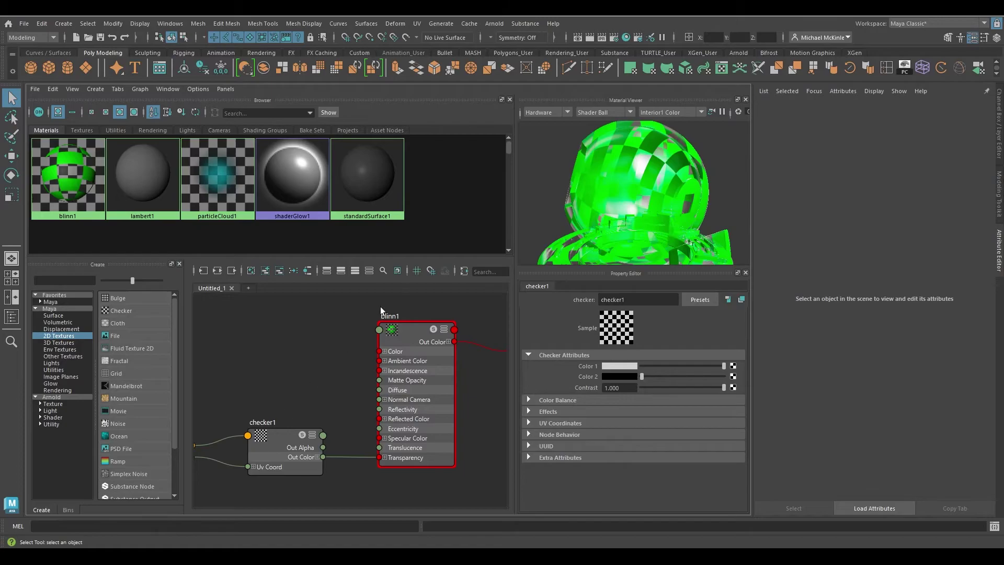
pyautogui.keyDown('alt'); pyautogui.moveTo(661, 195); pyautogui.dragTo(644, 209); pyautogui.keyUp('alt')
pyautogui.keyDown('alt'); pyautogui.moveTo(644, 209); pyautogui.dragTo(659, 178, button='right'); pyautogui.keyUp('alt')
pyautogui.moveTo(659, 178)
pyautogui.keyDown('alt'); pyautogui.mouseDown()
pyautogui.moveTo(698, 199)
pyautogui.moveTo(644, 212)
pyautogui.moveTo(649, 194)
pyautogui.mouseUp(); pyautogui.keyUp('alt')
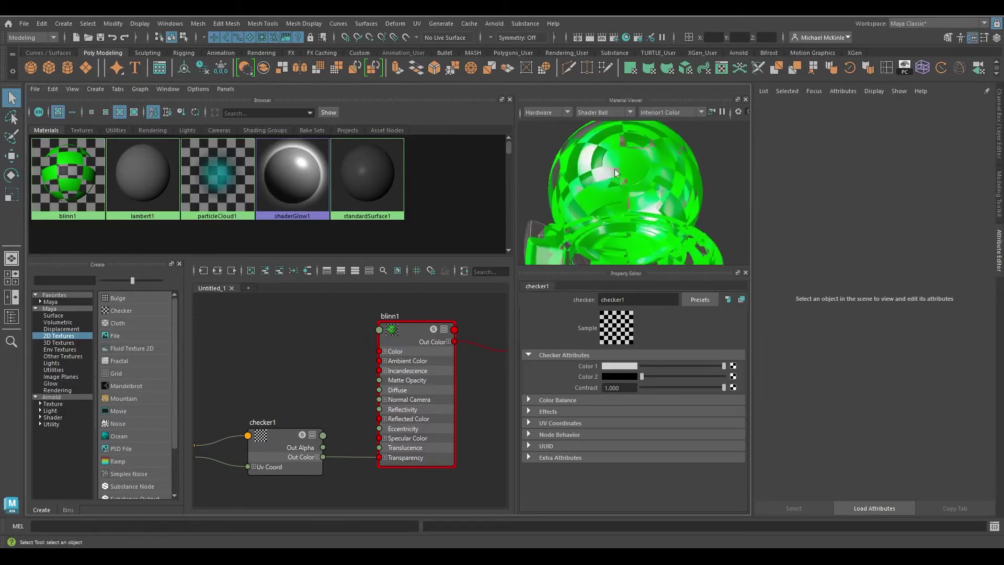
pyautogui.moveTo(645, 205); pyautogui.dragTo(686, 206)
pyautogui.keyDown('alt'); pyautogui.moveTo(643, 209); pyautogui.dragTo(675, 172, button='middle'); pyautogui.keyUp('alt')
pyautogui.keyDown('alt'); pyautogui.moveTo(628, 183); pyautogui.dragTo(571, 197); pyautogui.keyUp('alt')
pyautogui.keyDown('alt'); pyautogui.moveTo(572, 197); pyautogui.dragTo(607, 200, button='right'); pyautogui.keyUp('alt')
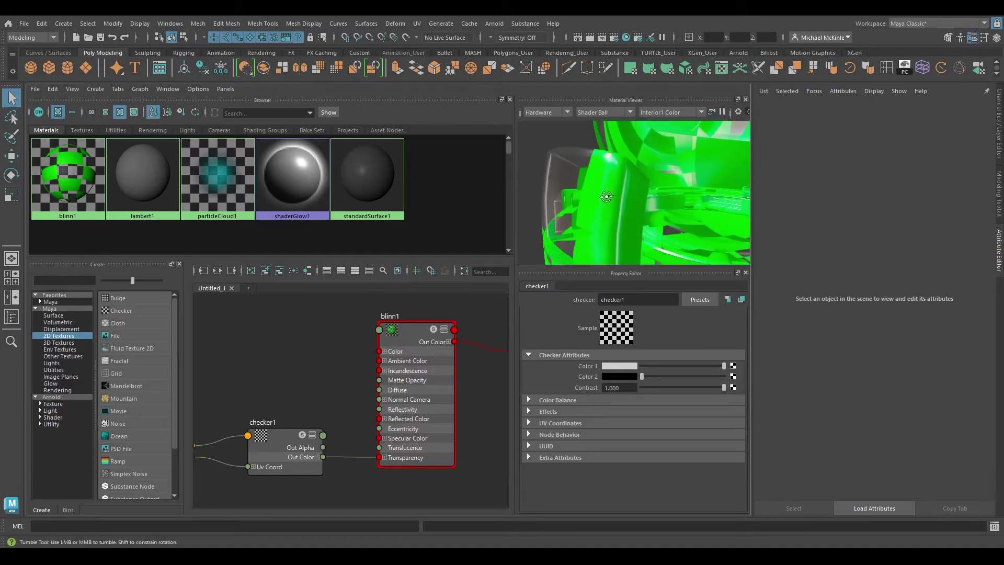
pyautogui.moveTo(607, 200); pyautogui.dragTo(600, 163)
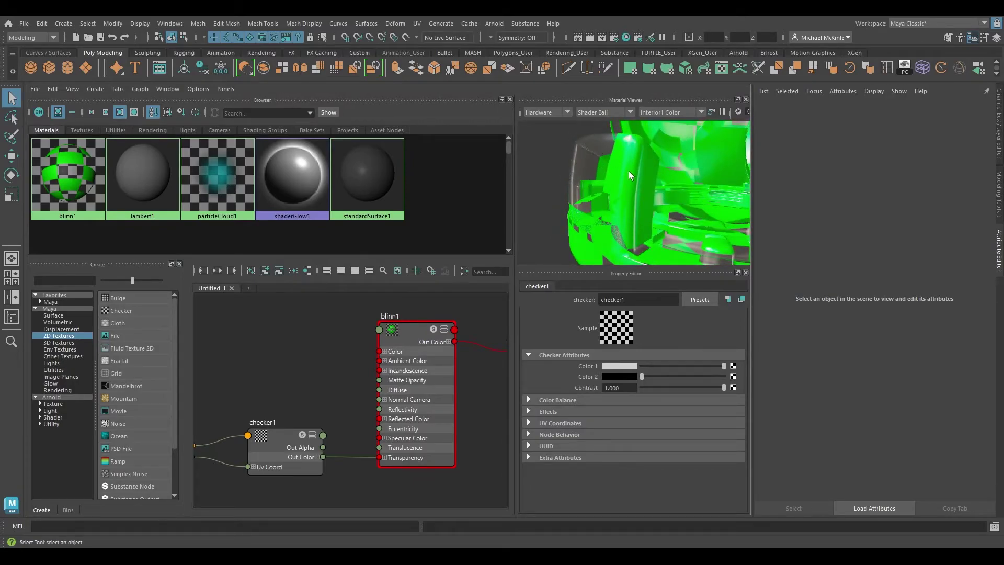
pyautogui.moveTo(654, 191)
pyautogui.mouseDown()
pyautogui.moveTo(639, 204)
pyautogui.moveTo(645, 192)
pyautogui.mouseUp()
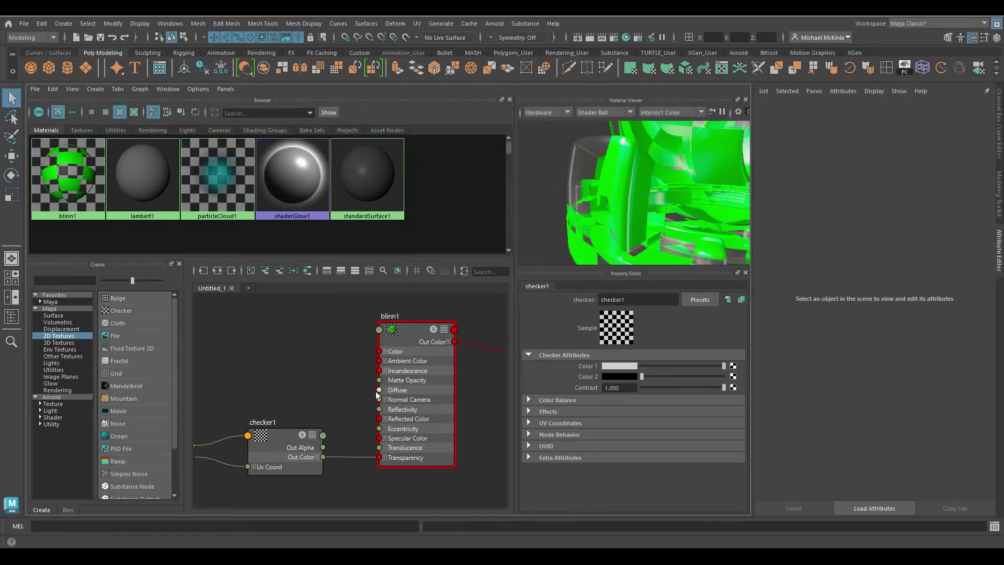
pyautogui.keyDown('alt'); pyautogui.moveTo(665, 180); pyautogui.dragTo(611, 187); pyautogui.keyUp('alt')
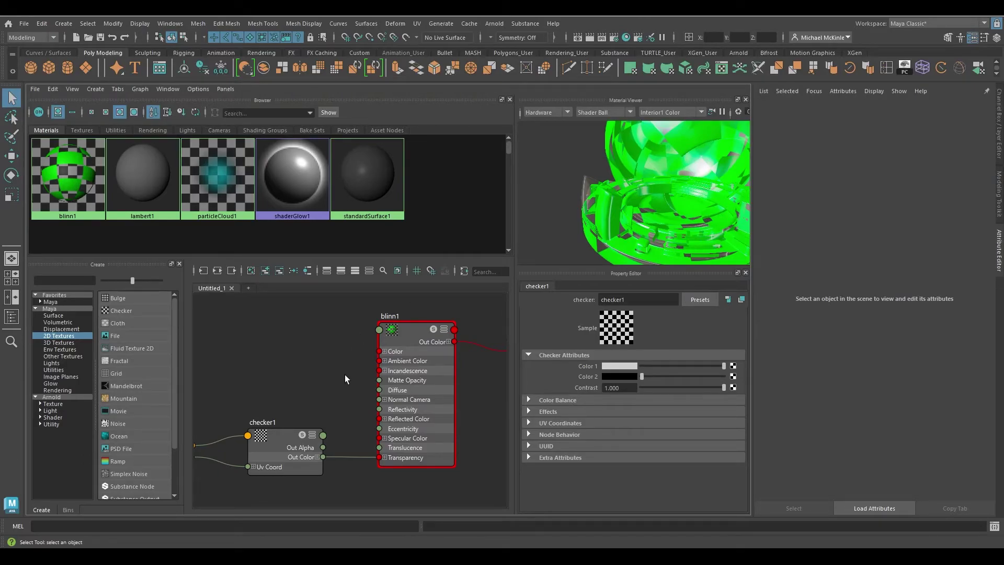
# - Select blinn1 to show its attributes and move the checker1 node slightly farther away from it
pyautogui.click(412, 338)
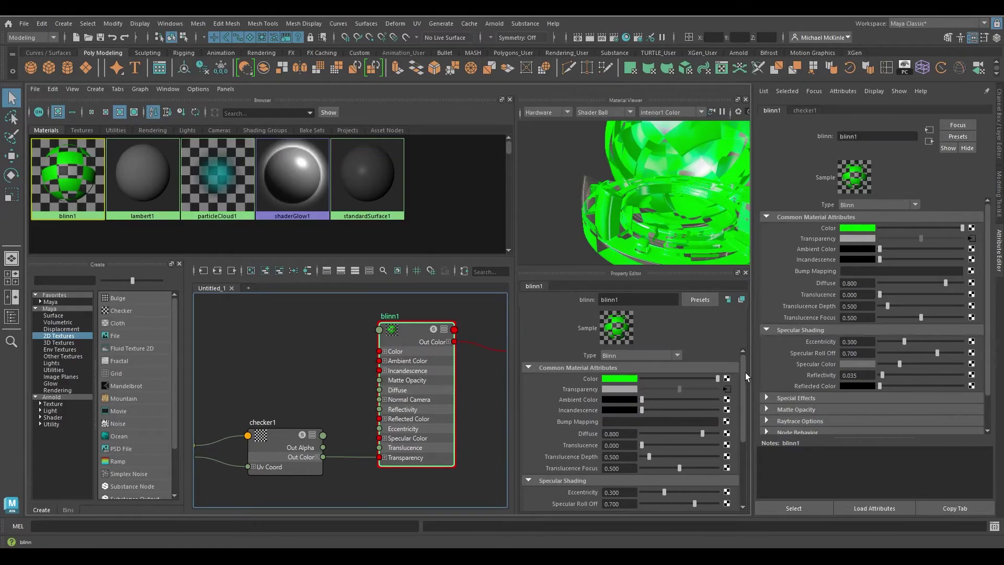
pyautogui.moveTo(277, 450); pyautogui.dragTo(262, 456)
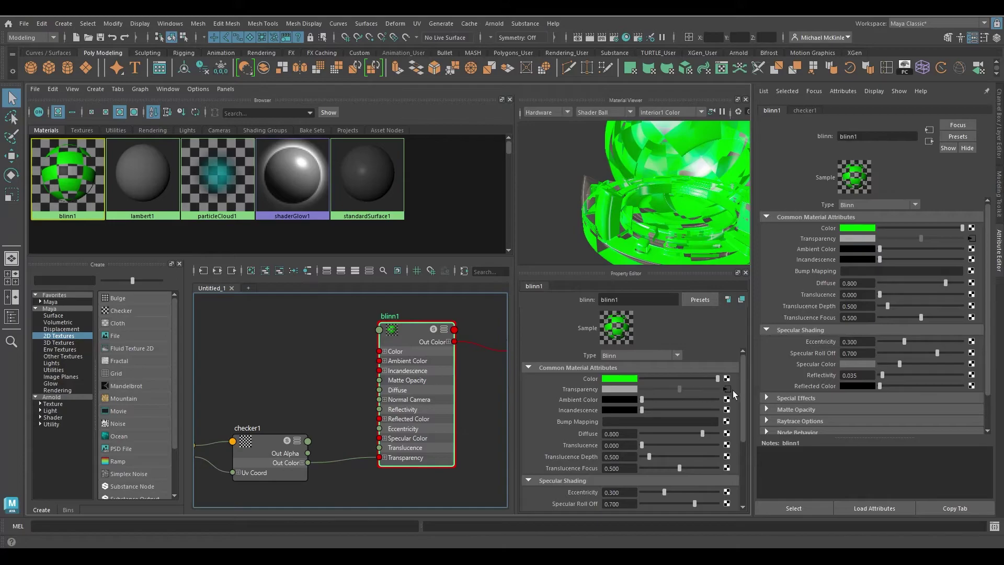
# - Connect checker1's Out Color to blinn1's Specular Color and move the checker1 node slightly up and away from the material
pyautogui.moveTo(744, 378); pyautogui.dragTo(749, 450)
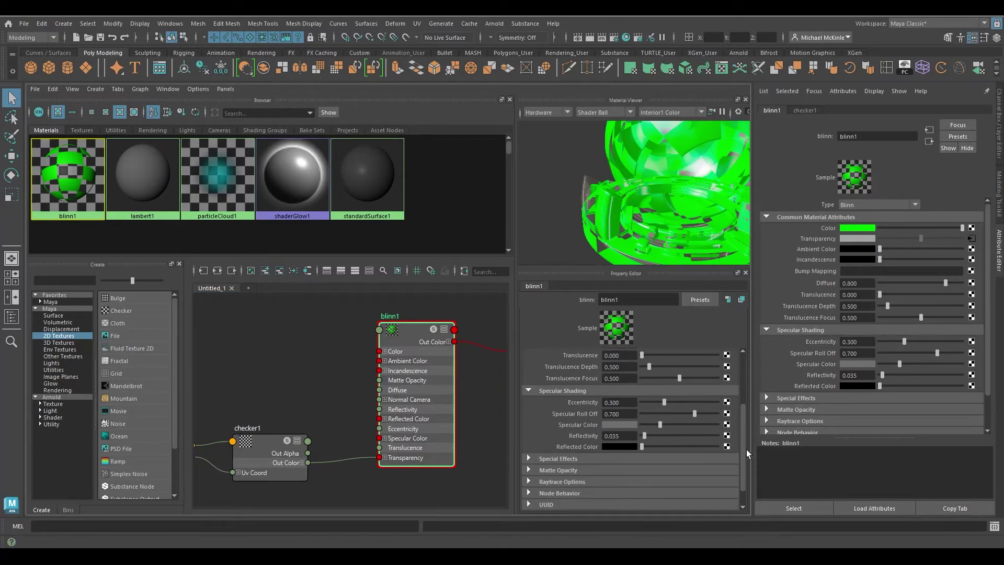
pyautogui.moveTo(661, 195)
pyautogui.keyDown('alt'); pyautogui.mouseDown()
pyautogui.moveTo(695, 194)
pyautogui.moveTo(671, 185)
pyautogui.mouseUp(); pyautogui.keyUp('alt')
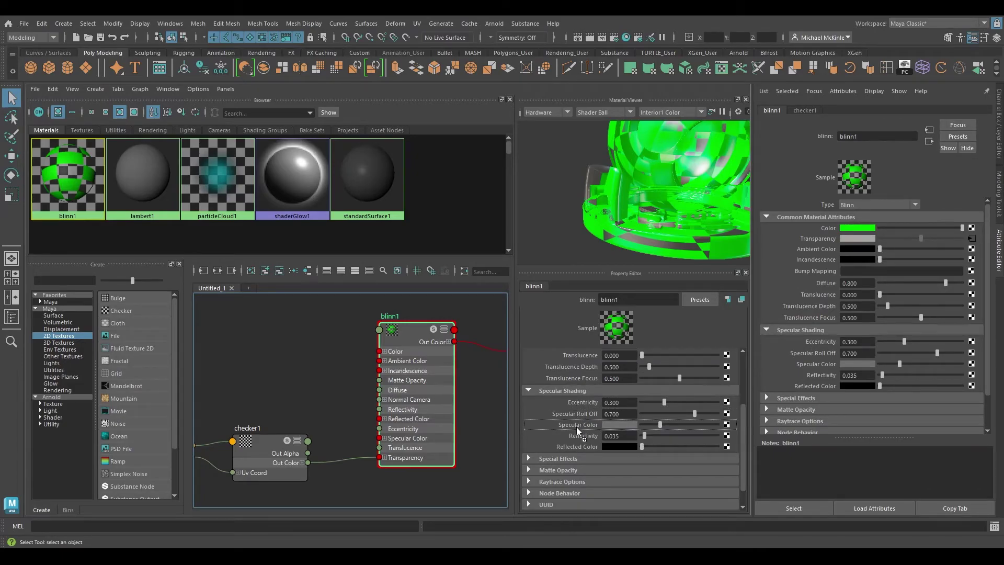
pyautogui.moveTo(576, 425); pyautogui.dragTo(577, 425, button='middle')
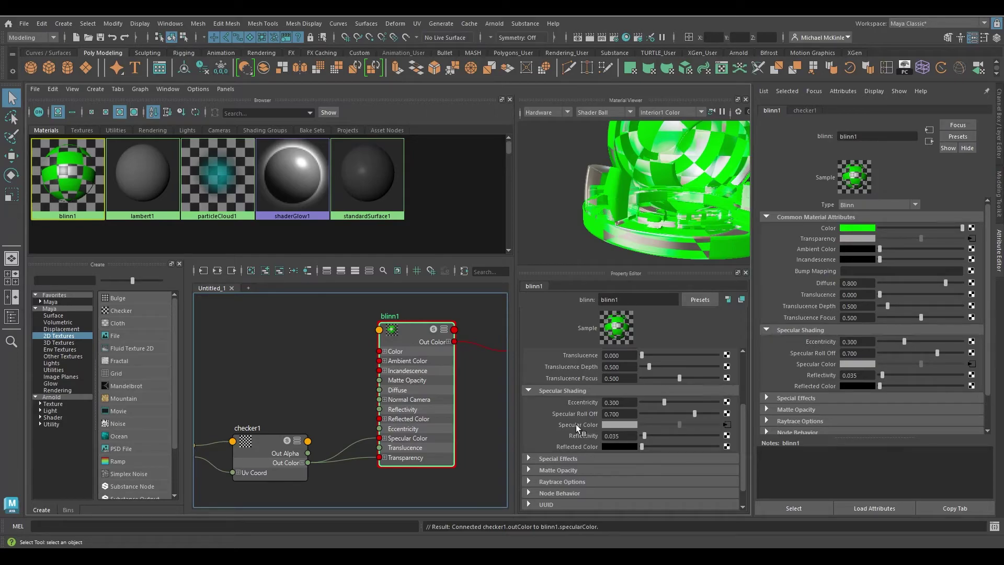
pyautogui.moveTo(262, 459); pyautogui.dragTo(256, 439)
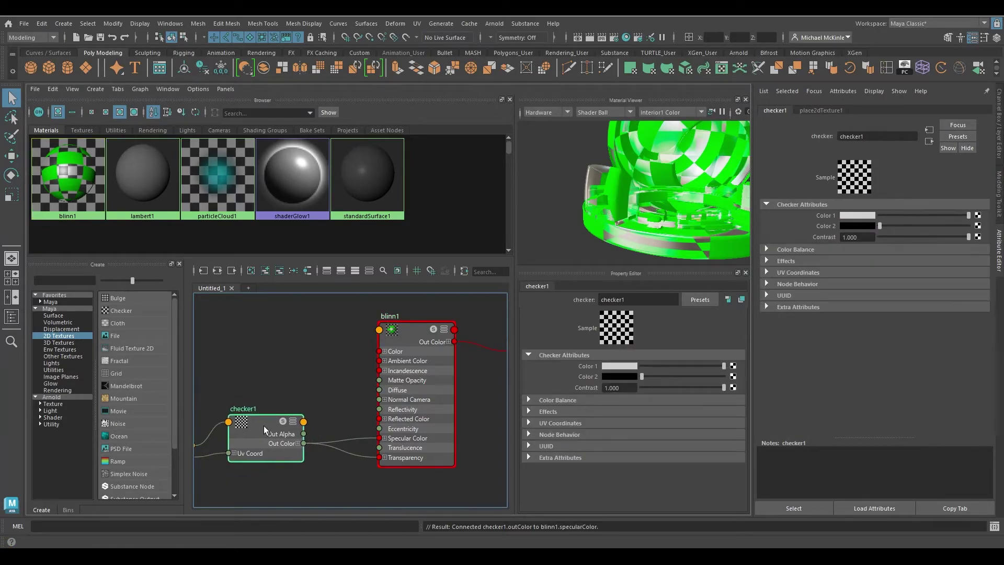
pyautogui.moveTo(666, 192)
pyautogui.mouseDown()
pyautogui.moveTo(661, 204)
pyautogui.moveTo(676, 193)
pyautogui.mouseUp()
pyautogui.moveTo(264, 430); pyautogui.dragTo(250, 429)
pyautogui.keyDown('alt'); pyautogui.moveTo(642, 202); pyautogui.dragTo(617, 211); pyautogui.keyUp('alt')
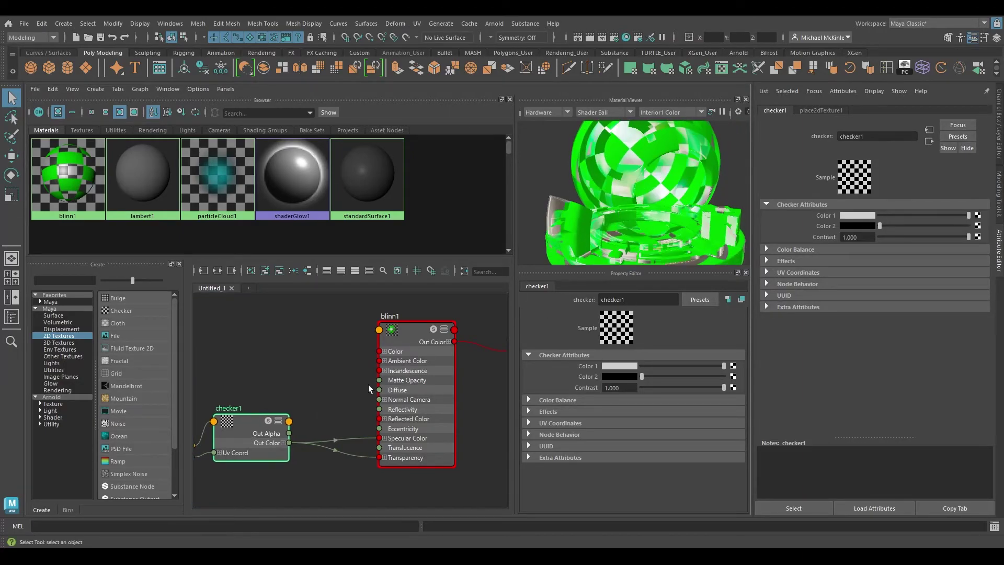
# - Select blinn1 and connect checker1's Out Alpha to its Reflectivity
pyautogui.click(409, 336)
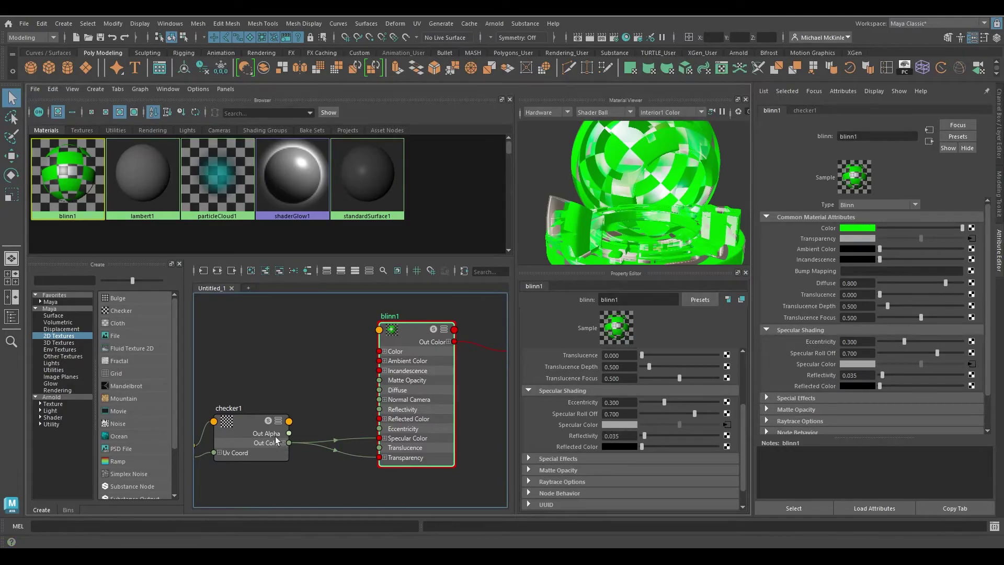
pyautogui.moveTo(255, 425); pyautogui.dragTo(577, 436, button='middle')
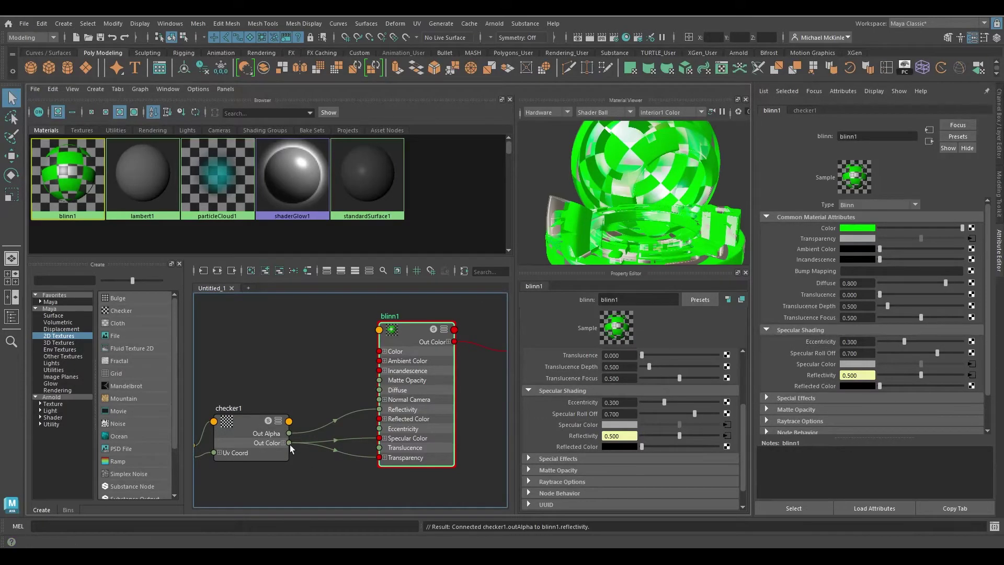
# - Try mapping checker1's Out Alpha to blinn1's Eccentricity, check the shader ball, and undo the connection
pyautogui.moveTo(247, 421); pyautogui.dragTo(580, 404, button='middle')
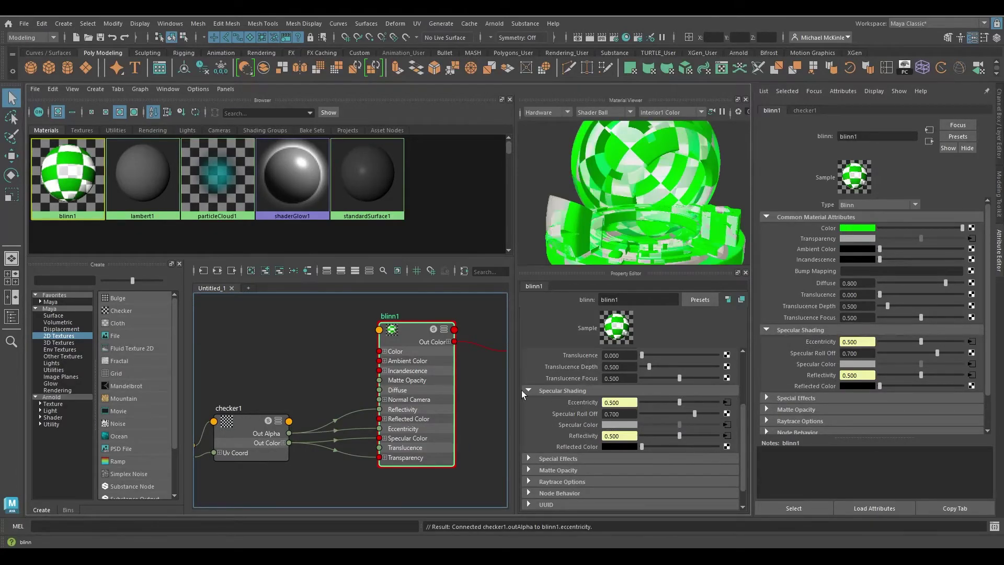
pyautogui.keyDown('alt'); pyautogui.moveTo(640, 181); pyautogui.dragTo(647, 174); pyautogui.keyUp('alt')
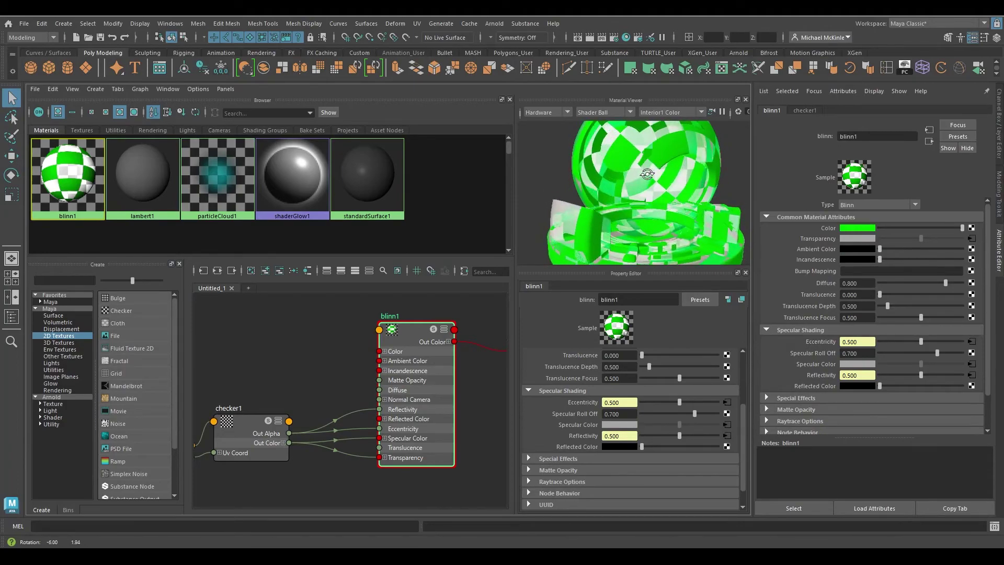
pyautogui.hotkey('ctrl', 'z')
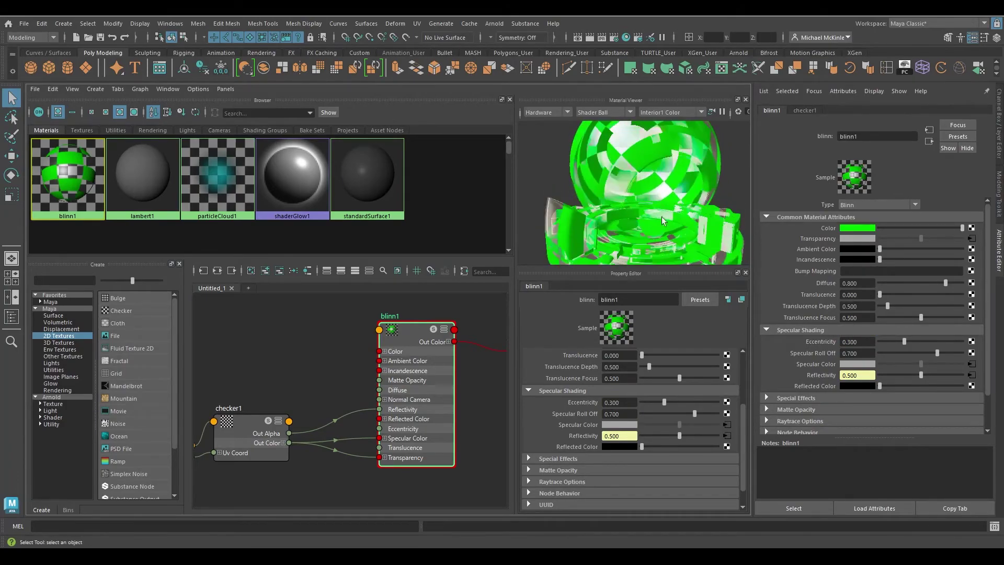
# - Lower blinn1's Eccentricity to 0.063 and examine the highlights and transparent parts of the shader ball up close
pyautogui.moveTo(663, 402); pyautogui.dragTo(647, 402)
pyautogui.keyDown('alt'); pyautogui.moveTo(627, 225); pyautogui.dragTo(581, 157); pyautogui.keyUp('alt')
pyautogui.keyDown('alt'); pyautogui.moveTo(580, 157); pyautogui.dragTo(584, 211, button='right'); pyautogui.keyUp('alt')
pyautogui.moveTo(584, 211)
pyautogui.keyDown('alt'); pyautogui.mouseDown()
pyautogui.moveTo(604, 192)
pyautogui.moveTo(594, 193)
pyautogui.mouseUp(); pyautogui.keyUp('alt')
pyautogui.keyDown('alt'); pyautogui.moveTo(596, 194); pyautogui.dragTo(631, 206, button='right'); pyautogui.keyUp('alt')
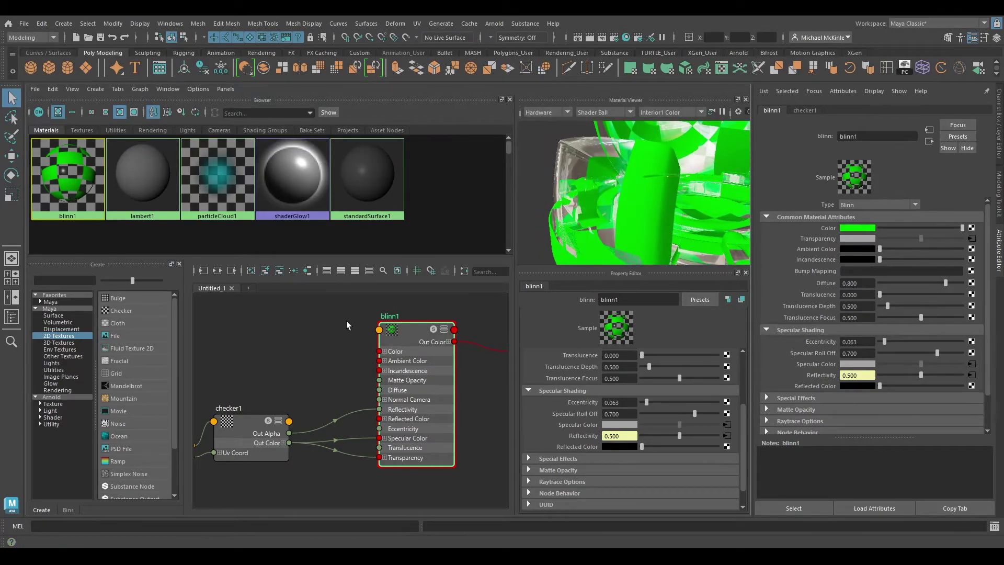
pyautogui.moveTo(231, 429); pyautogui.dragTo(242, 433)
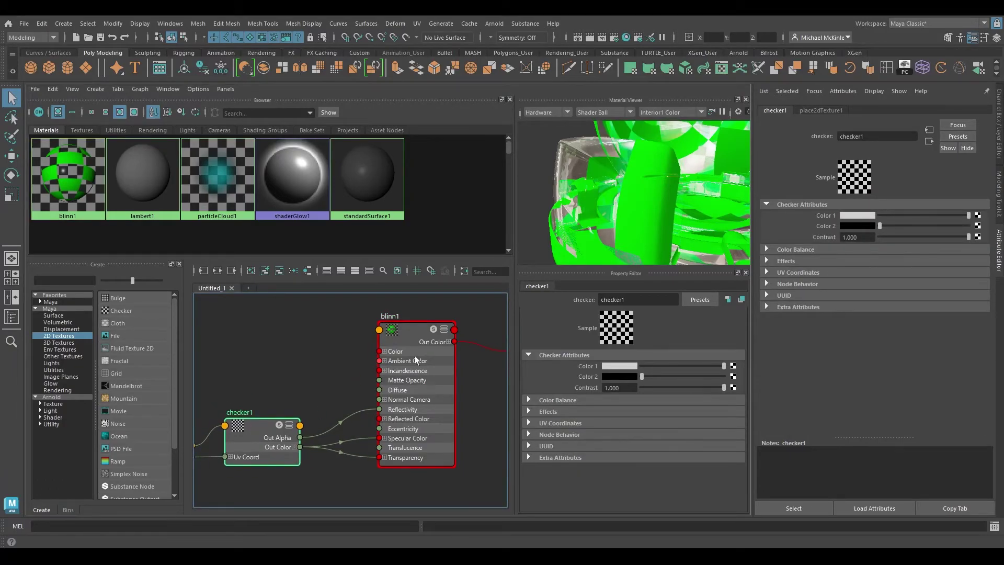
pyautogui.click(416, 333)
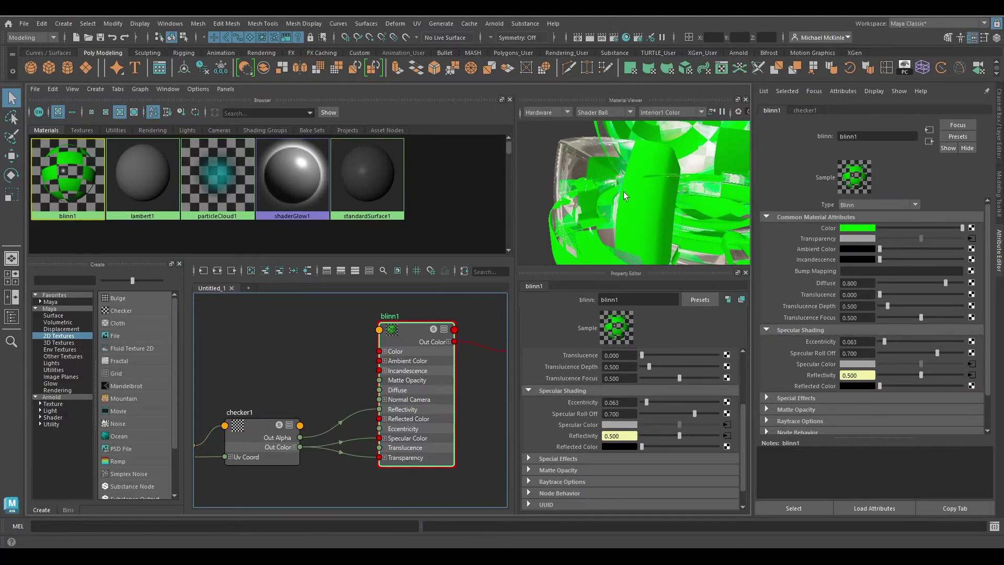
pyautogui.keyDown('alt'); pyautogui.moveTo(658, 190); pyautogui.dragTo(638, 193); pyautogui.keyUp('alt')
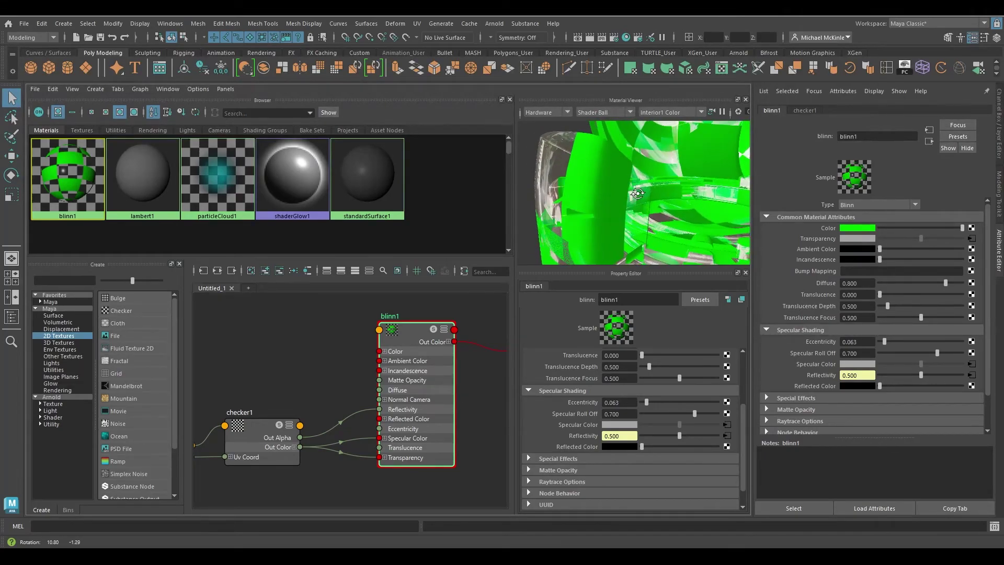
pyautogui.keyDown('alt'); pyautogui.moveTo(625, 178); pyautogui.dragTo(609, 158, button='middle'); pyautogui.keyUp('alt')
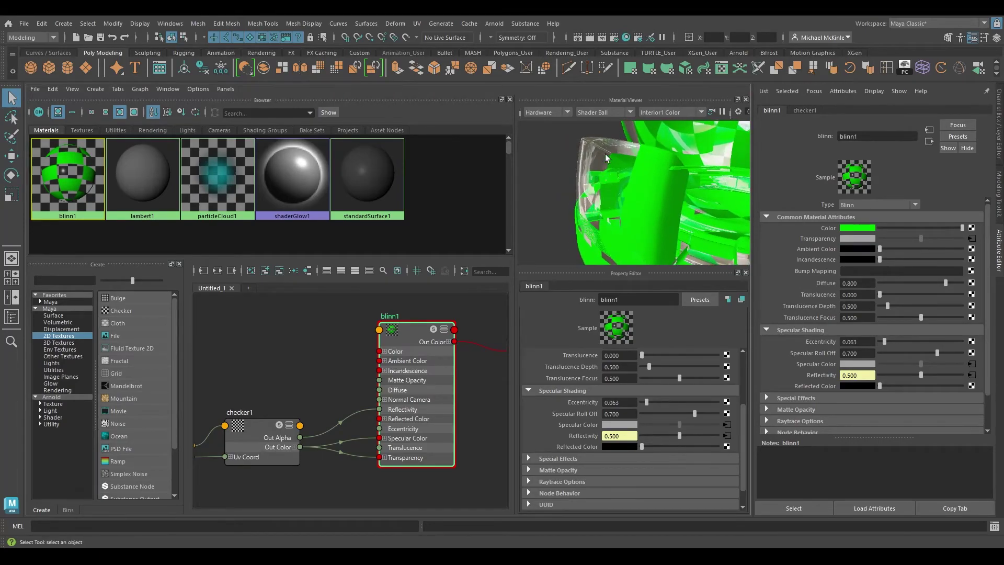
pyautogui.keyDown('alt'); pyautogui.moveTo(615, 175); pyautogui.dragTo(601, 136, button='right'); pyautogui.keyUp('alt')
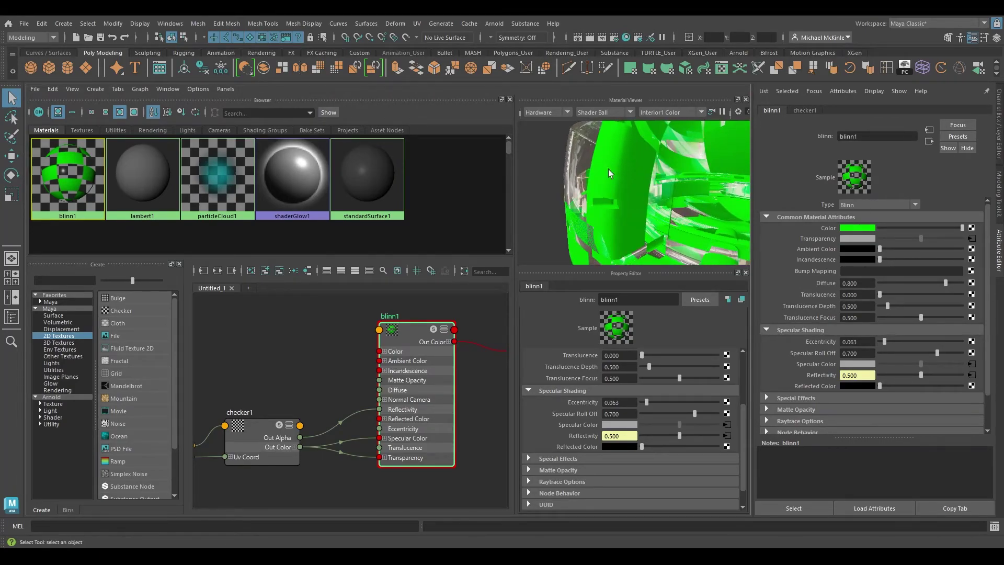
# - Make room by moving checker1 up, create a Reverse utility node, and place it above checker1
pyautogui.moveTo(252, 429); pyautogui.dragTo(243, 388)
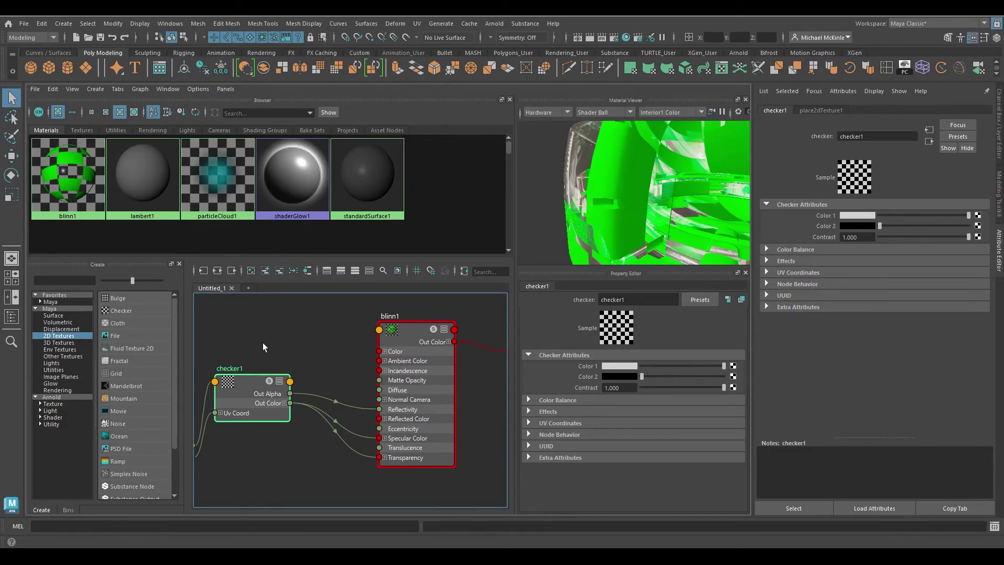
pyautogui.click(53, 370)
pyautogui.moveTo(177, 310); pyautogui.dragTo(178, 445)
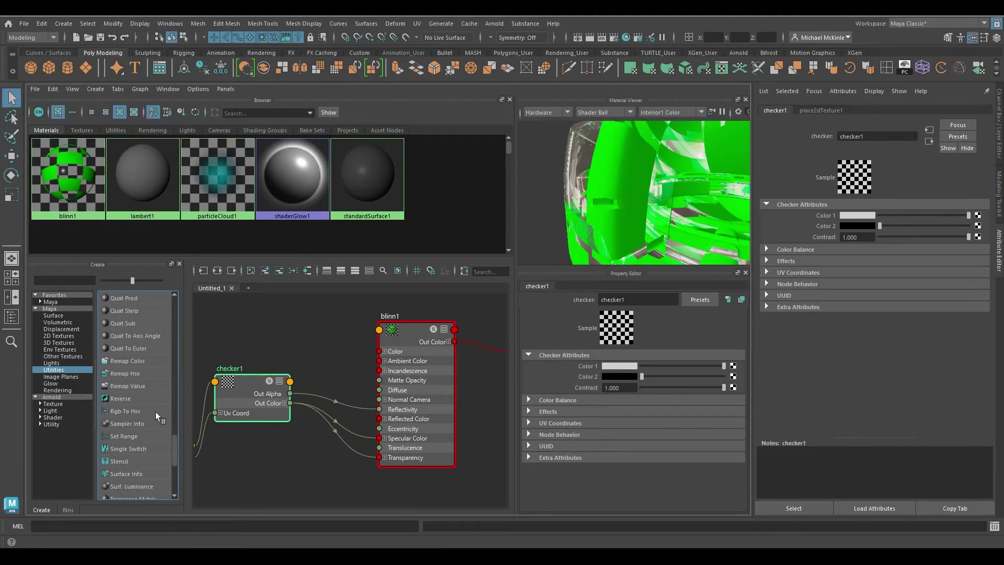
pyautogui.click(120, 398)
pyautogui.moveTo(289, 470); pyautogui.dragTo(303, 326)
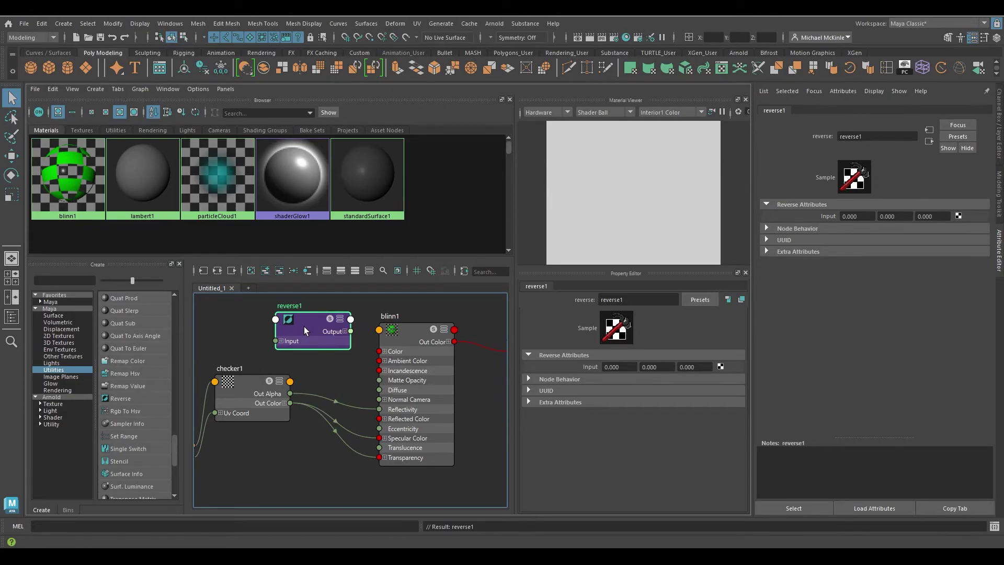
# - Connect checker1's Out Color to the Input of reverse1
pyautogui.keyDown('alt'); pyautogui.moveTo(318, 342); pyautogui.dragTo(343, 367, button='right'); pyautogui.keyUp('alt')
pyautogui.keyDown('alt'); pyautogui.moveTo(343, 367); pyautogui.dragTo(385, 381, button='middle'); pyautogui.keyUp('alt')
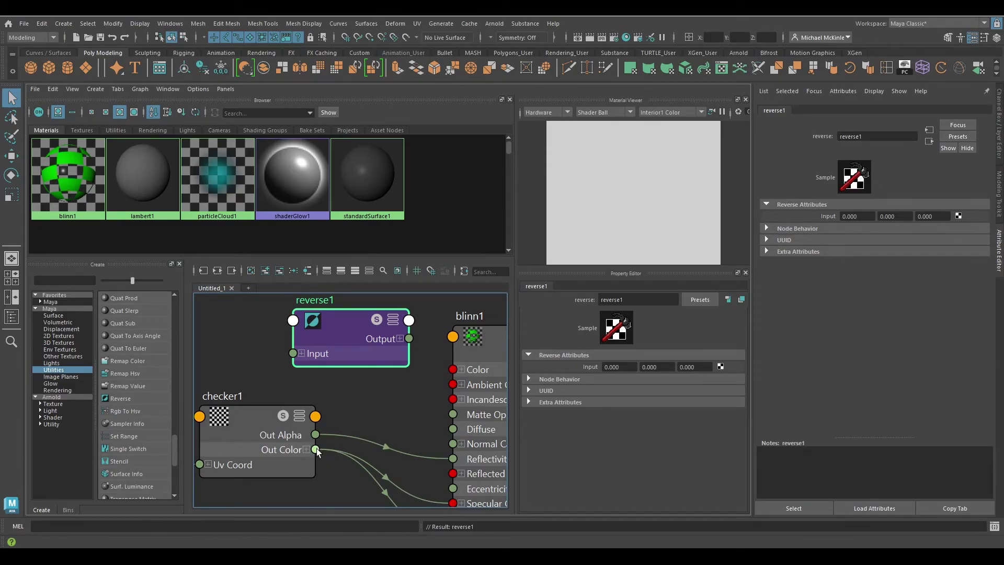
pyautogui.moveTo(344, 415); pyautogui.dragTo(286, 374)
pyautogui.moveTo(340, 423); pyautogui.dragTo(293, 354)
# - Connect reverse1's Output to blinn1's Specular Color and inspect the inverted specular pattern on the shader ball
pyautogui.keyDown('alt'); pyautogui.moveTo(399, 421); pyautogui.dragTo(314, 400, button='middle'); pyautogui.keyUp('alt')
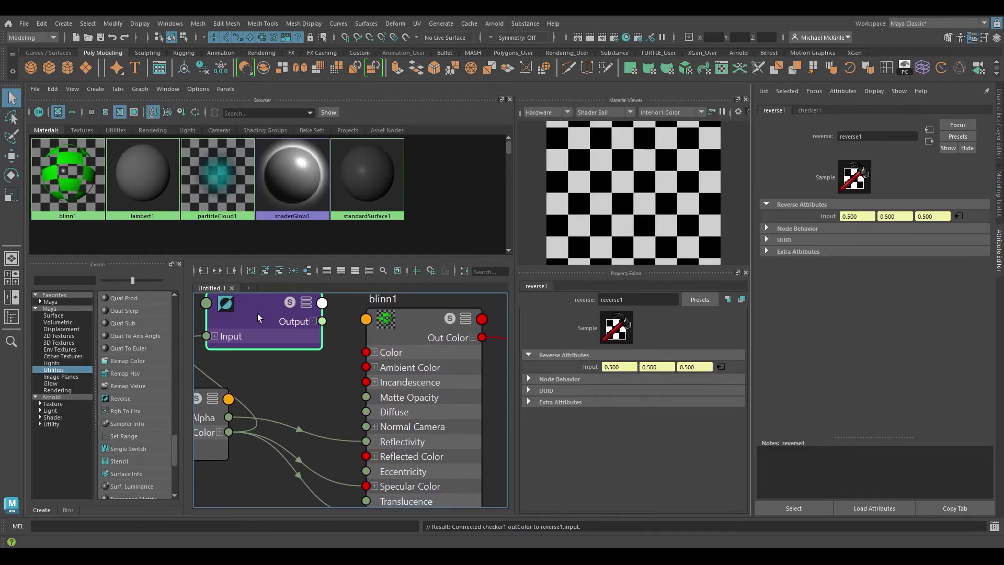
pyautogui.keyDown('alt'); pyautogui.moveTo(286, 347); pyautogui.dragTo(266, 368, button='middle'); pyautogui.keyUp('alt')
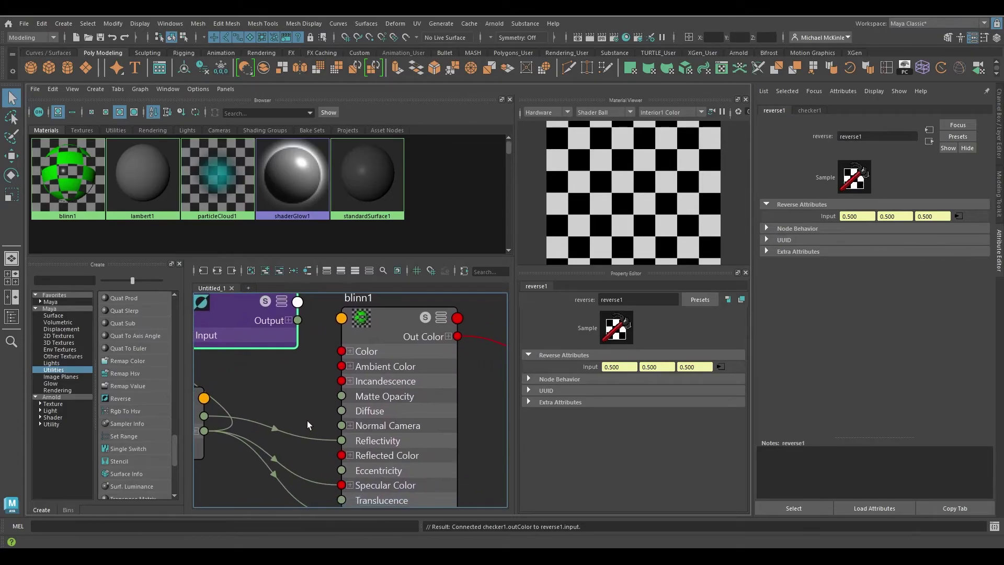
pyautogui.keyDown('alt'); pyautogui.moveTo(306, 424); pyautogui.dragTo(308, 398, button='middle'); pyautogui.keyUp('alt')
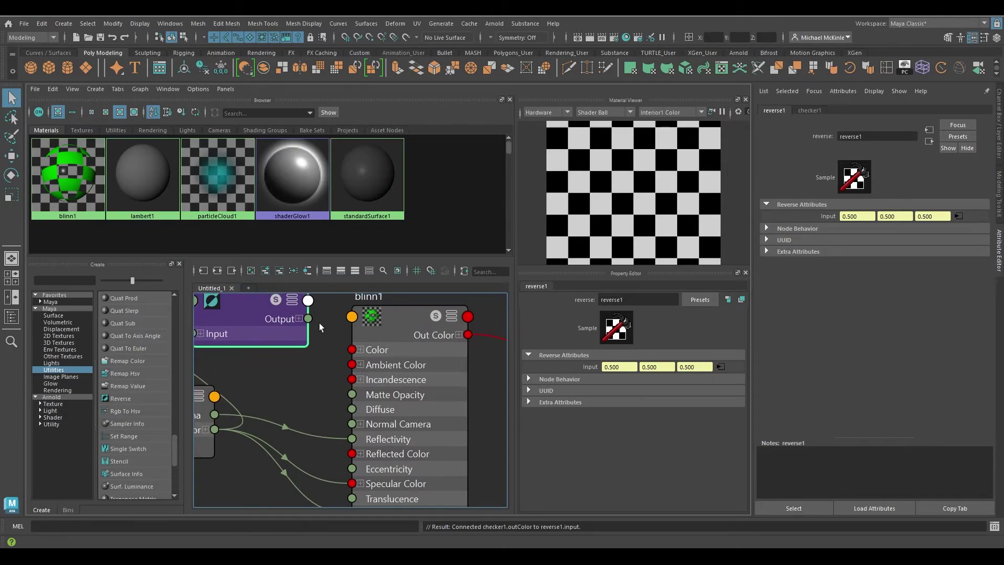
pyautogui.moveTo(308, 319); pyautogui.dragTo(353, 483)
pyautogui.moveTo(643, 204)
pyautogui.keyDown('alt'); pyautogui.mouseDown()
pyautogui.moveTo(673, 207)
pyautogui.moveTo(639, 199)
pyautogui.mouseUp(); pyautogui.keyUp('alt')
pyautogui.scroll(6, 639, 199)
pyautogui.keyDown('alt'); pyautogui.moveTo(646, 203); pyautogui.dragTo(622, 178, button='middle'); pyautogui.keyUp('alt')
pyautogui.keyDown('alt'); pyautogui.moveTo(634, 174); pyautogui.dragTo(553, 177); pyautogui.keyUp('alt')
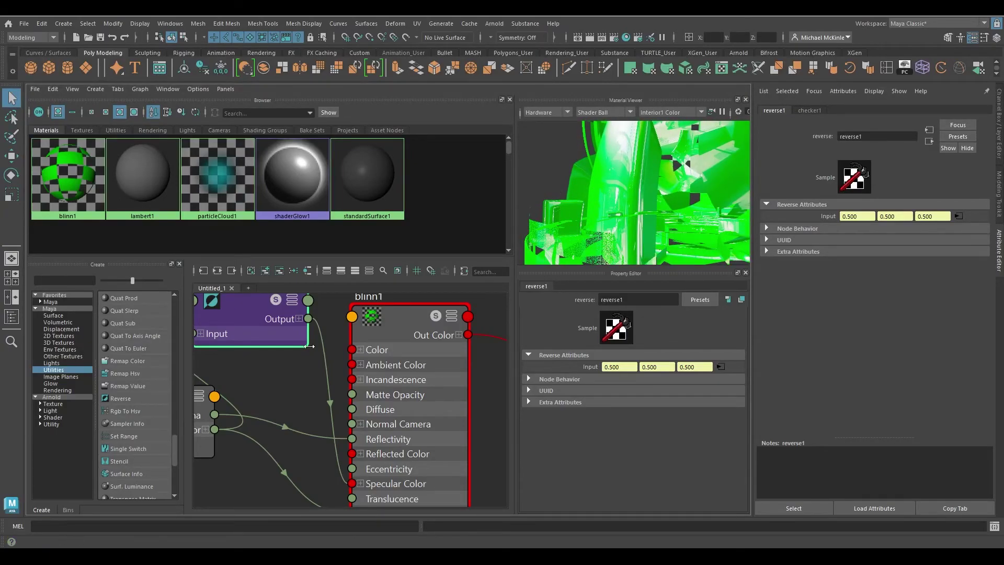
# - Rearrange the node graph with reverse1 below checker1 and place2dTexture1 moved up beside the checker
pyautogui.keyDown('alt'); pyautogui.moveTo(263, 359); pyautogui.dragTo(358, 358, button='middle'); pyautogui.keyUp('alt')
pyautogui.scroll(-3, 359, 366)
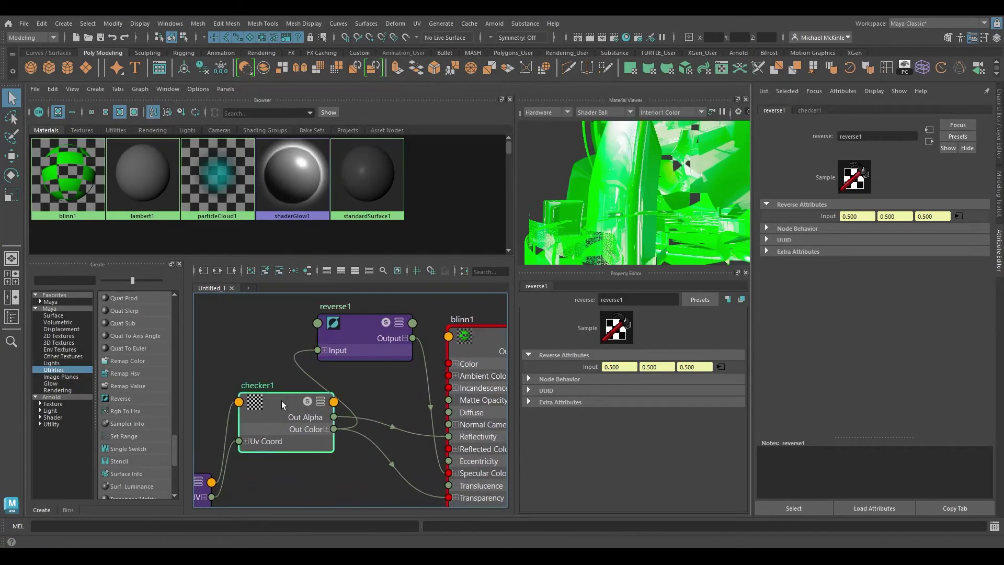
pyautogui.moveTo(284, 400); pyautogui.dragTo(235, 388)
pyautogui.moveTo(321, 341); pyautogui.dragTo(328, 472)
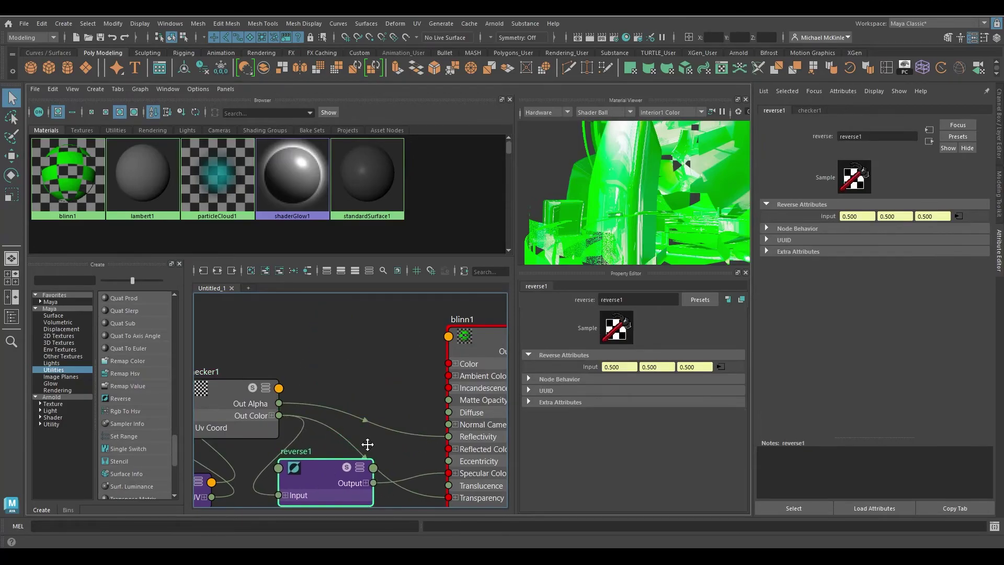
pyautogui.keyDown('alt'); pyautogui.moveTo(329, 473); pyautogui.dragTo(324, 372, button='middle'); pyautogui.keyUp('alt')
pyautogui.moveTo(323, 372); pyautogui.dragTo(325, 419)
pyautogui.moveTo(247, 305)
pyautogui.mouseDown()
pyautogui.moveTo(249, 332)
pyautogui.moveTo(256, 318)
pyautogui.mouseUp()
pyautogui.scroll(-3, 267, 356)
pyautogui.keyDown('alt'); pyautogui.moveTo(264, 353); pyautogui.dragTo(297, 398, button='middle'); pyautogui.keyUp('alt')
pyautogui.moveTo(219, 421); pyautogui.dragTo(218, 366)
pyautogui.scroll(2, 218, 366)
pyautogui.keyDown('alt'); pyautogui.moveTo(327, 377); pyautogui.dragTo(301, 398, button='middle'); pyautogui.keyUp('alt')
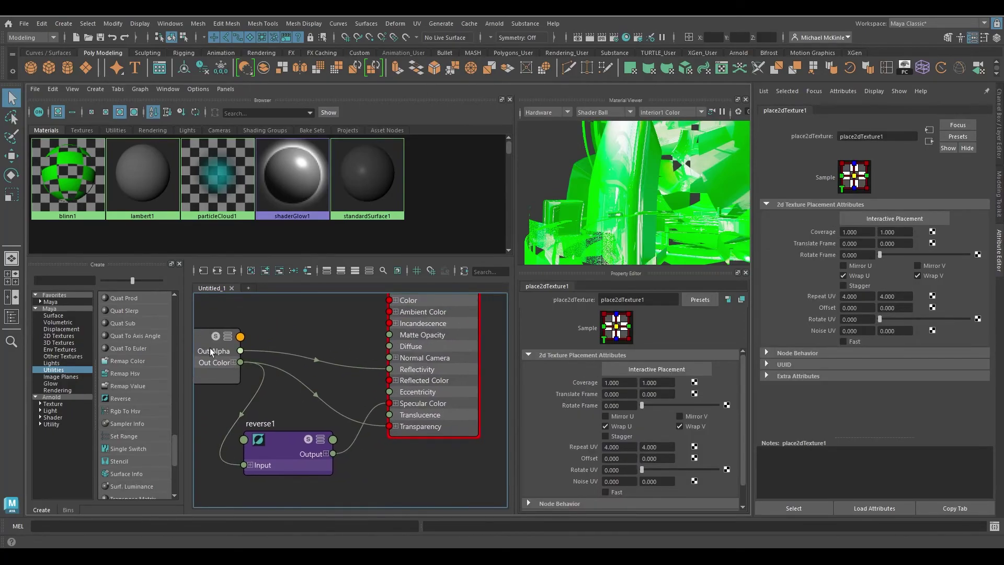
pyautogui.moveTo(209, 347); pyautogui.dragTo(216, 335)
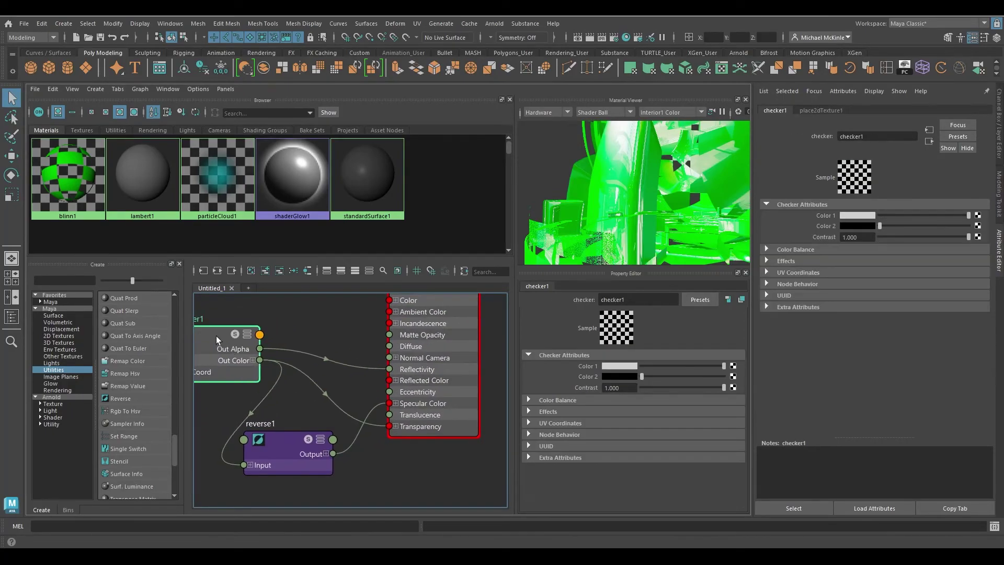
# - Delete the connection between checker1's Out Alpha and blinn1's Reflectivity, and check the shader ball
pyautogui.click(362, 366)
pyautogui.press('Delete')
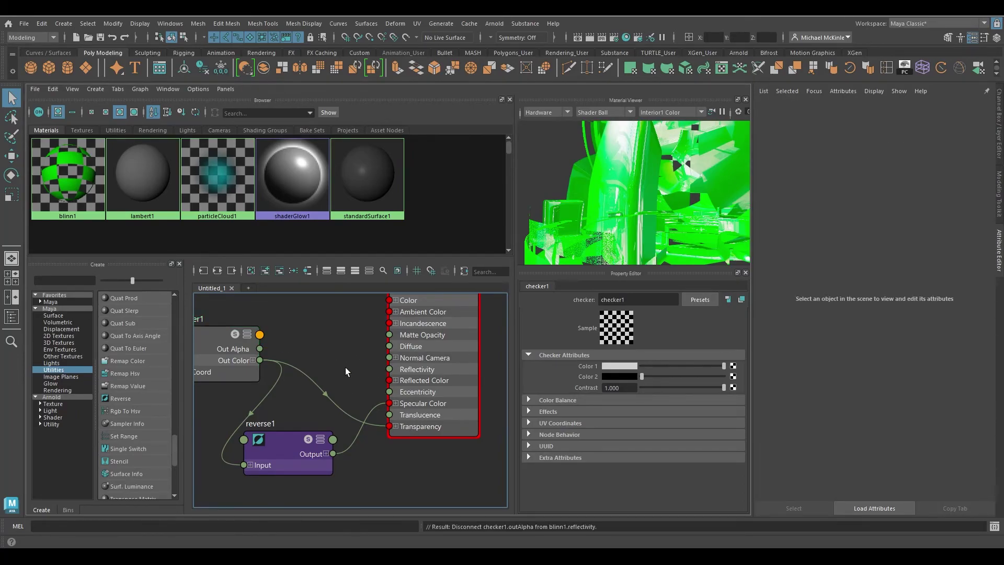
pyautogui.keyDown('alt'); pyautogui.moveTo(609, 236); pyautogui.dragTo(584, 249); pyautogui.keyUp('alt')
# - Nudge reverse1 closer to blinn1, check the shader ball, and shift checker1 slightly up
pyautogui.moveTo(284, 444)
pyautogui.mouseDown()
pyautogui.moveTo(297, 429)
pyautogui.moveTo(300, 441)
pyautogui.mouseUp()
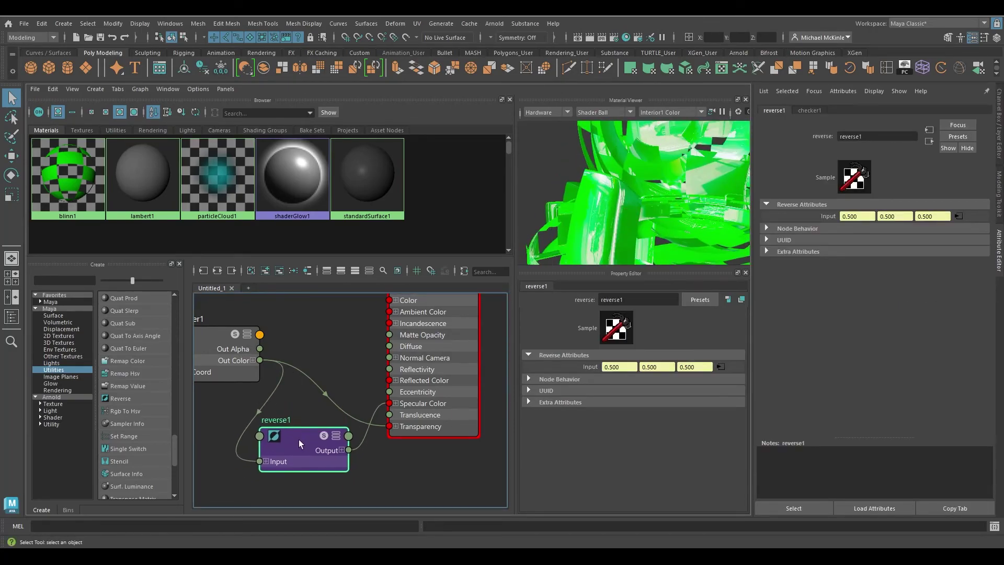
pyautogui.moveTo(297, 444); pyautogui.dragTo(295, 443)
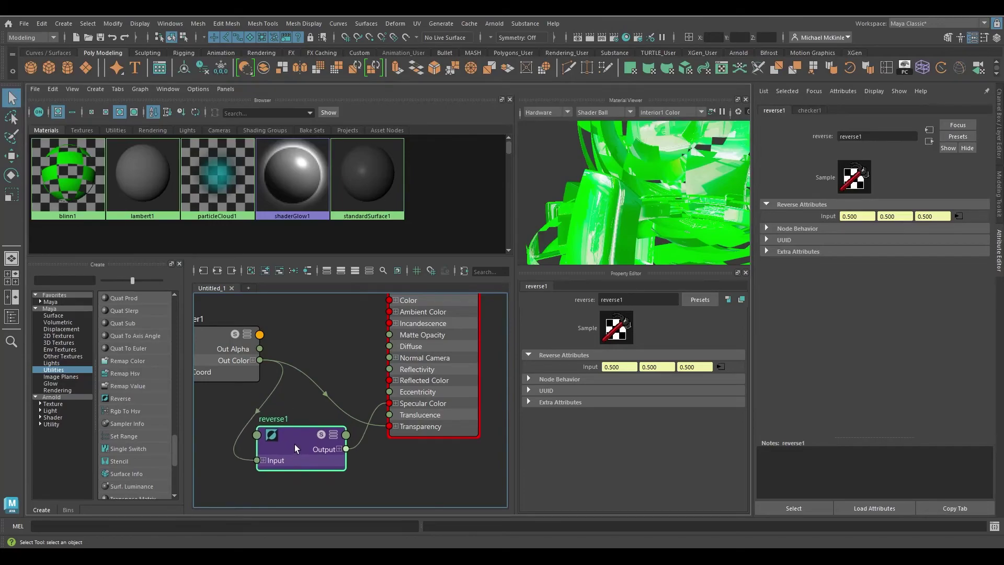
pyautogui.keyDown('alt'); pyautogui.moveTo(676, 214); pyautogui.dragTo(605, 188); pyautogui.keyUp('alt')
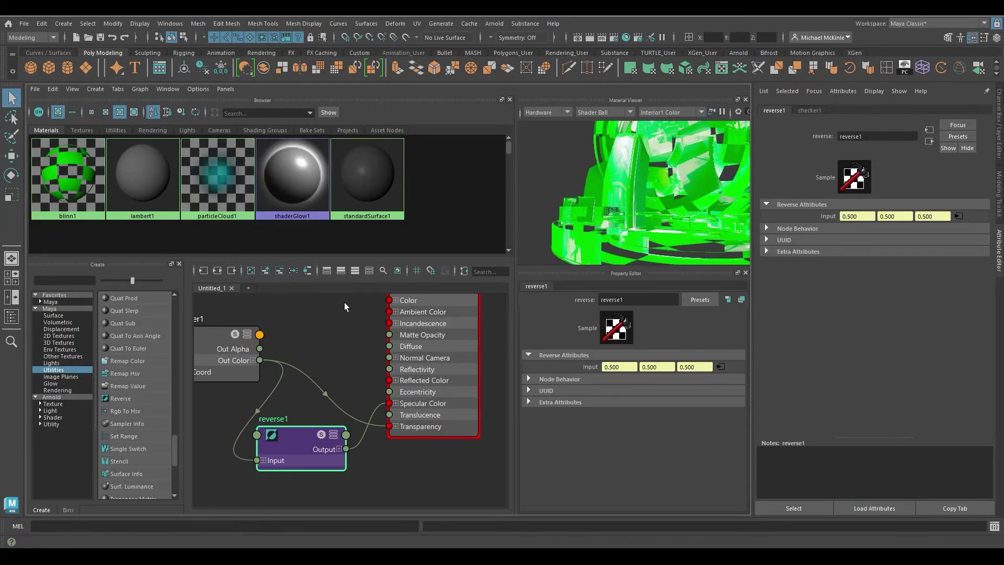
pyautogui.keyDown('alt'); pyautogui.moveTo(221, 340); pyautogui.dragTo(266, 353, button='middle'); pyautogui.keyUp('alt')
pyautogui.click(265, 353)
pyautogui.moveTo(266, 351); pyautogui.dragTo(263, 345)
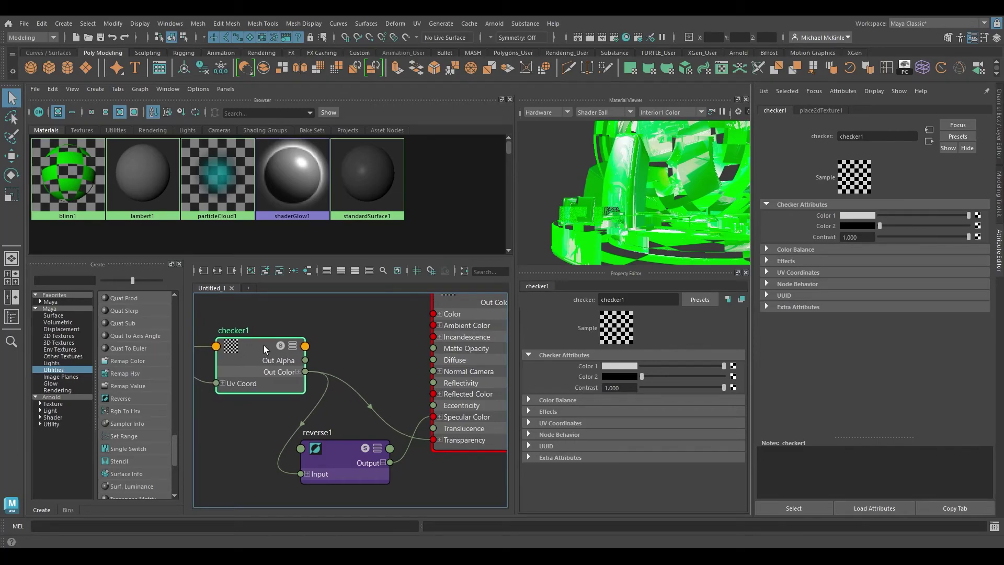
# - Examine how blinn1's reversed specular and checkered transparency look on the shader ball from several angles and distances
pyautogui.keyDown('alt'); pyautogui.moveTo(662, 185); pyautogui.dragTo(623, 188); pyautogui.keyUp('alt')
pyautogui.moveTo(624, 187)
pyautogui.keyDown('alt'); pyautogui.mouseDown(button='right')
pyautogui.moveTo(595, 205)
pyautogui.moveTo(625, 202)
pyautogui.mouseUp(button='right'); pyautogui.keyUp('alt')
pyautogui.keyDown('alt'); pyautogui.moveTo(625, 202); pyautogui.dragTo(660, 206); pyautogui.keyUp('alt')
pyautogui.keyDown('alt'); pyautogui.moveTo(660, 205); pyautogui.dragTo(635, 212, button='middle'); pyautogui.keyUp('alt')
pyautogui.keyDown('alt'); pyautogui.moveTo(635, 212); pyautogui.dragTo(623, 193); pyautogui.keyUp('alt')
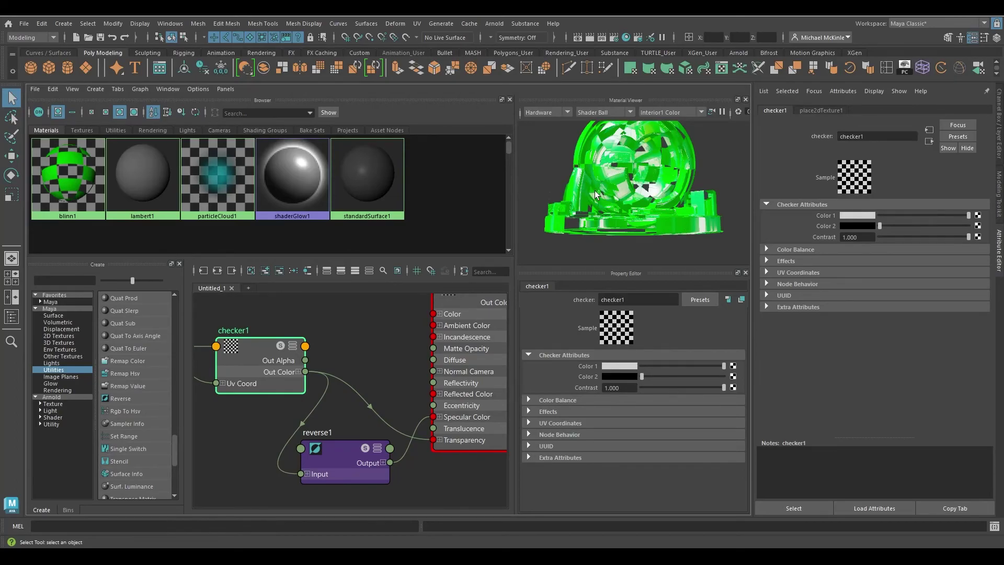
pyautogui.keyDown('alt'); pyautogui.moveTo(597, 195); pyautogui.dragTo(610, 204, button='right'); pyautogui.keyUp('alt')
pyautogui.keyDown('alt'); pyautogui.moveTo(611, 204); pyautogui.dragTo(643, 191); pyautogui.keyUp('alt')
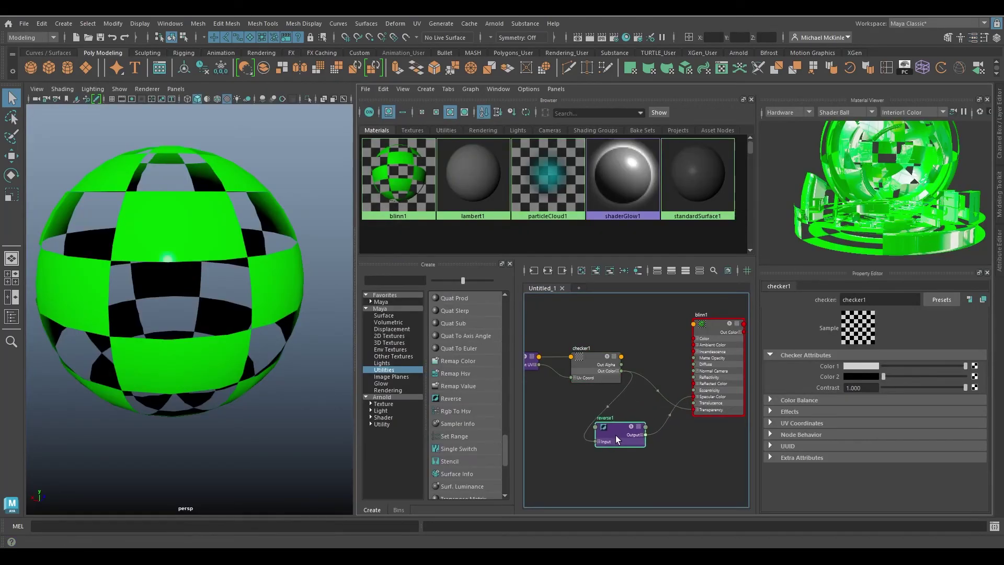
# - Connect checker1's Out Color directly to blinn1's Specular Color and check the highlight on the sphere from different angles
pyautogui.keyDown('alt'); pyautogui.moveTo(668, 409); pyautogui.dragTo(623, 410, button='middle'); pyautogui.keyUp('alt')
pyautogui.scroll(2, 623, 410)
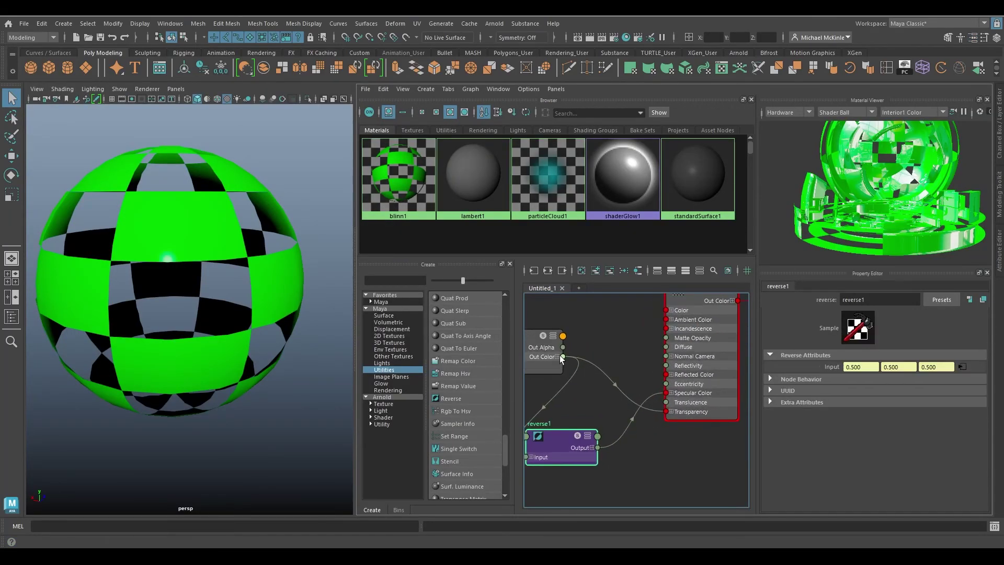
pyautogui.moveTo(562, 357); pyautogui.dragTo(667, 395)
pyautogui.keyDown('alt'); pyautogui.moveTo(321, 327); pyautogui.dragTo(248, 312); pyautogui.keyUp('alt')
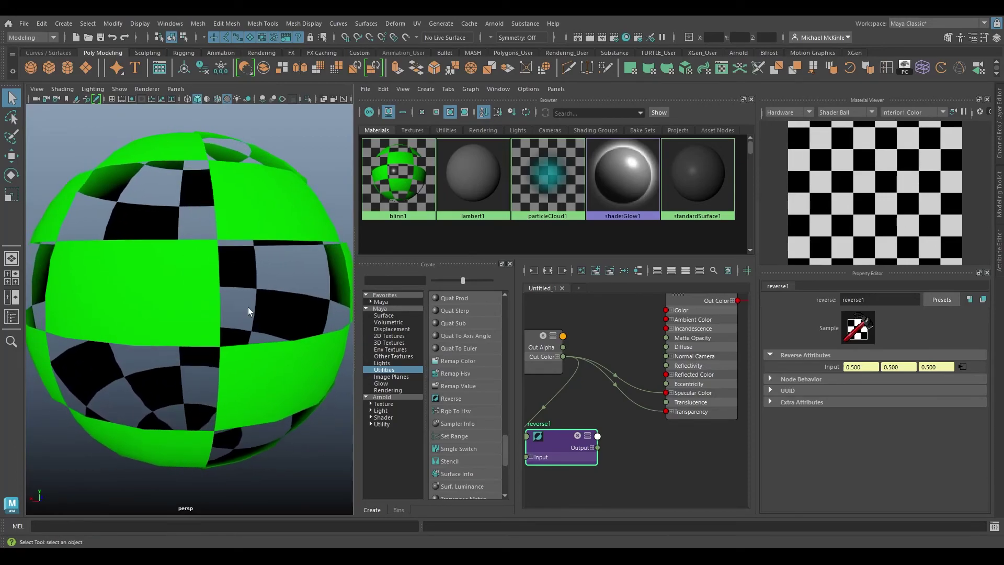
pyautogui.keyDown('alt'); pyautogui.moveTo(209, 268); pyautogui.dragTo(241, 303); pyautogui.keyUp('alt')
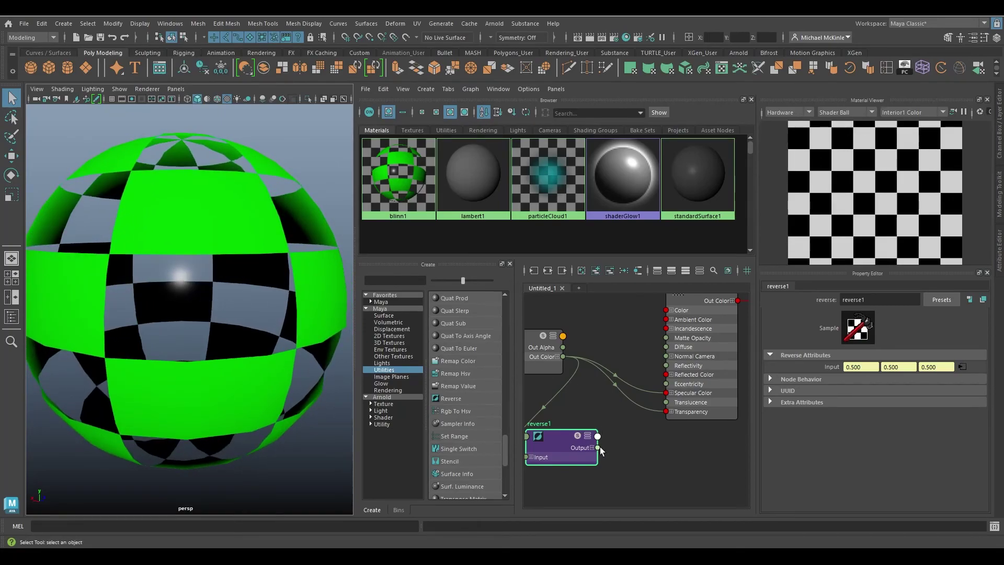
# - Connect reverse1's Output to blinn1's Specular Color and check the highlight across the sphere's green and transparent squares
pyautogui.moveTo(598, 447); pyautogui.dragTo(666, 394)
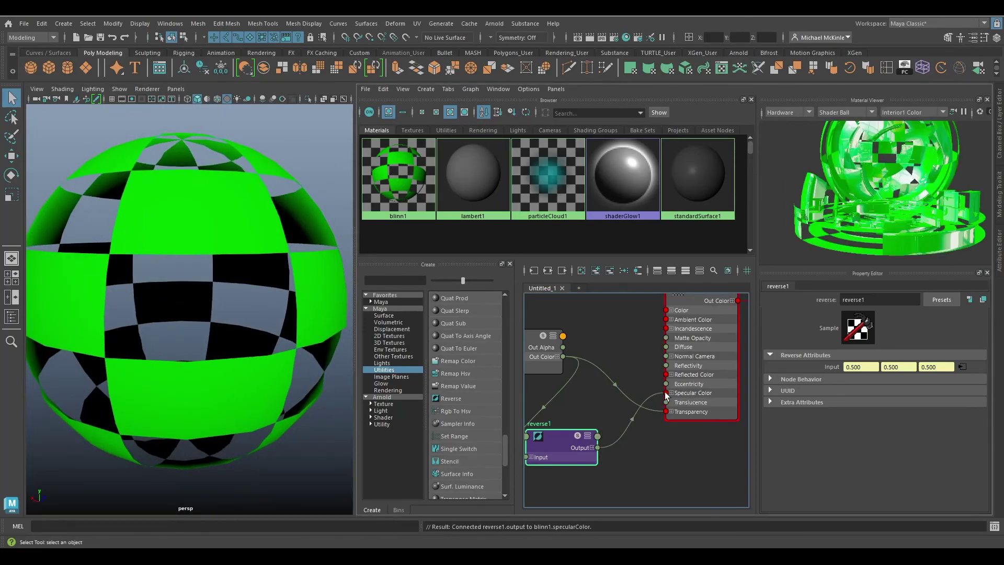
pyautogui.keyDown('alt'); pyautogui.moveTo(194, 280); pyautogui.dragTo(229, 273); pyautogui.keyUp('alt')
pyautogui.keyDown('alt'); pyautogui.moveTo(229, 273); pyautogui.dragTo(212, 295, button='right'); pyautogui.keyUp('alt')
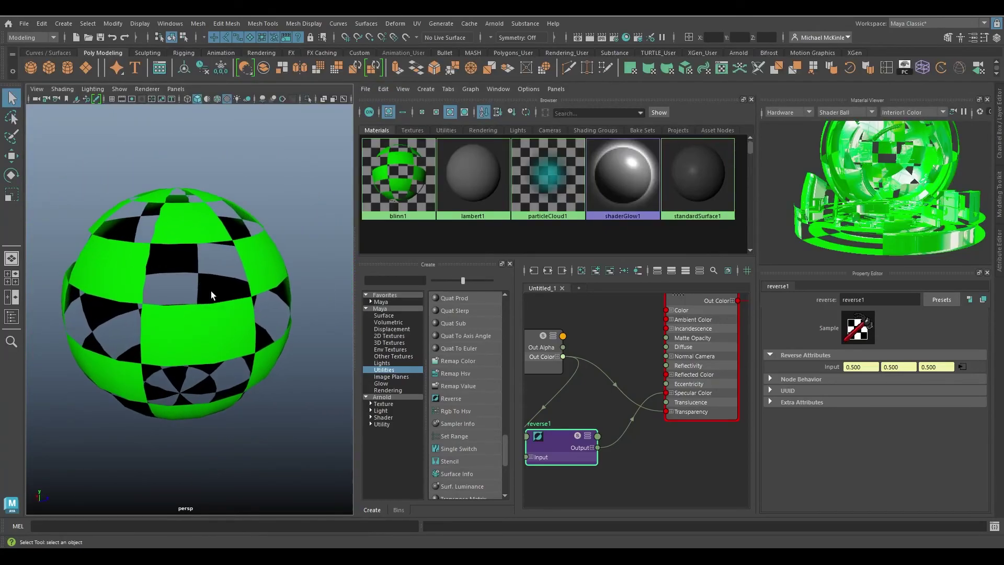
pyautogui.keyDown('alt'); pyautogui.moveTo(211, 293); pyautogui.dragTo(200, 299); pyautogui.keyUp('alt')
# - Shift reverse1 slightly up and toward blinn1 in the node graph
pyautogui.keyDown('alt'); pyautogui.moveTo(580, 398); pyautogui.dragTo(620, 390, button='middle'); pyautogui.keyUp('alt')
pyautogui.moveTo(596, 430)
pyautogui.mouseDown()
pyautogui.moveTo(617, 413)
pyautogui.moveTo(610, 420)
pyautogui.moveTo(607, 406)
pyautogui.moveTo(607, 419)
pyautogui.mouseUp()
pyautogui.keyDown('alt'); pyautogui.moveTo(672, 352); pyautogui.dragTo(625, 407, button='middle'); pyautogui.keyUp('alt')
pyautogui.keyDown('alt'); pyautogui.moveTo(625, 406); pyautogui.dragTo(631, 371, button='right'); pyautogui.keyUp('alt')
pyautogui.keyDown('alt'); pyautogui.moveTo(630, 371); pyautogui.dragTo(609, 364, button='middle'); pyautogui.keyUp('alt')
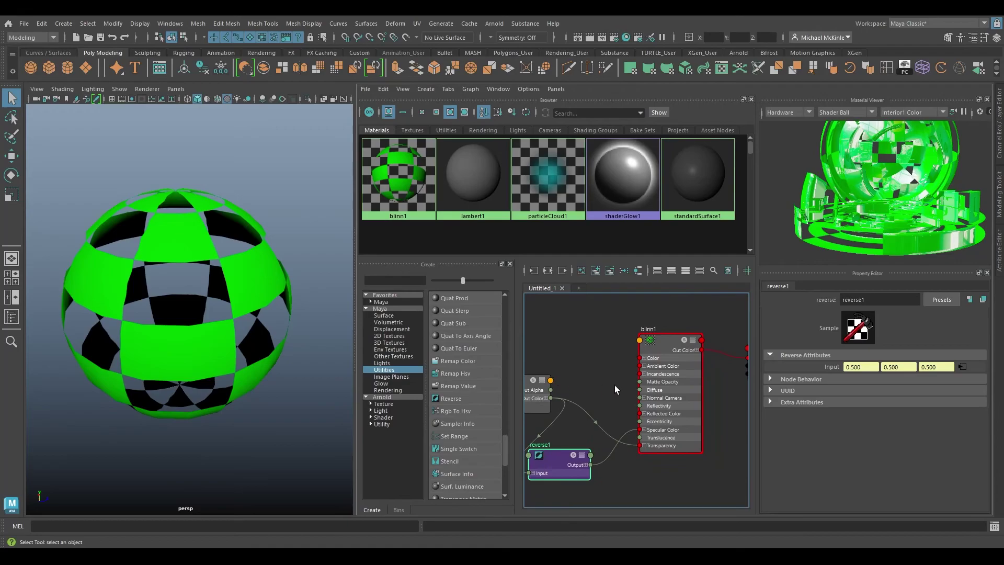
# - Examine blinn1's reversed specular and checkered transparency on the viewport sphere and the shader ball at different distances
pyautogui.keyDown('alt'); pyautogui.moveTo(271, 291); pyautogui.dragTo(251, 288); pyautogui.keyUp('alt')
pyautogui.keyDown('alt'); pyautogui.moveTo(251, 288); pyautogui.dragTo(199, 256, button='right'); pyautogui.keyUp('alt')
pyautogui.keyDown('alt'); pyautogui.moveTo(871, 202); pyautogui.dragTo(865, 183, button='right'); pyautogui.keyUp('alt')
pyautogui.keyDown('alt'); pyautogui.moveTo(865, 183); pyautogui.dragTo(857, 198, button='middle'); pyautogui.keyUp('alt')
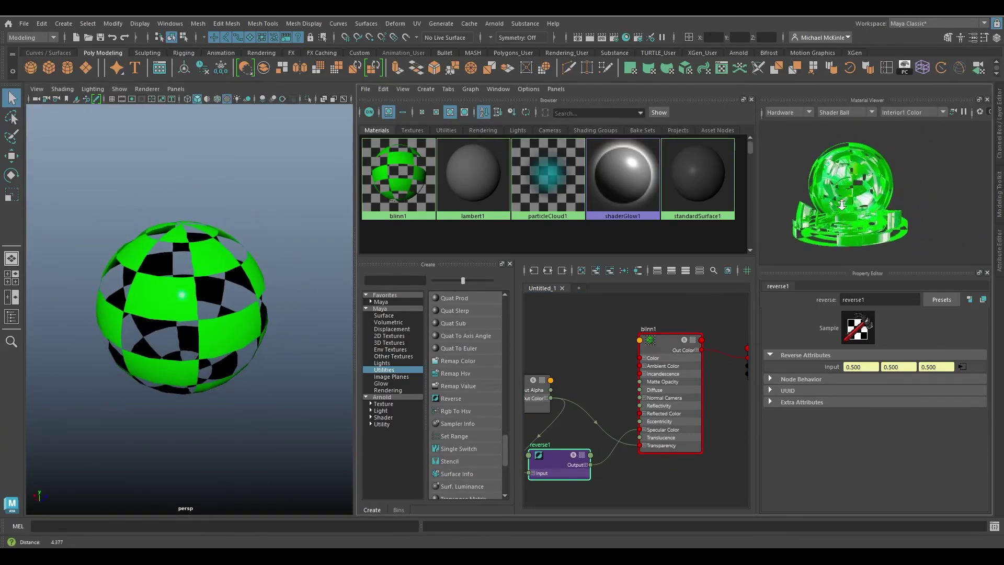
pyautogui.keyDown('alt'); pyautogui.moveTo(857, 197); pyautogui.dragTo(889, 201, button='right'); pyautogui.keyUp('alt')
pyautogui.keyDown('alt'); pyautogui.moveTo(889, 201); pyautogui.dragTo(879, 204, button='middle'); pyautogui.keyUp('alt')
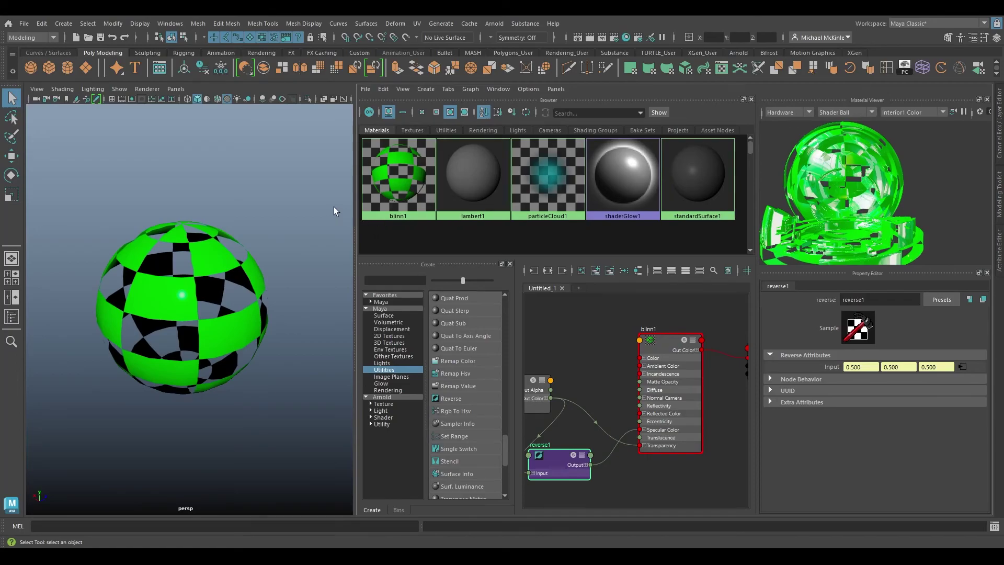